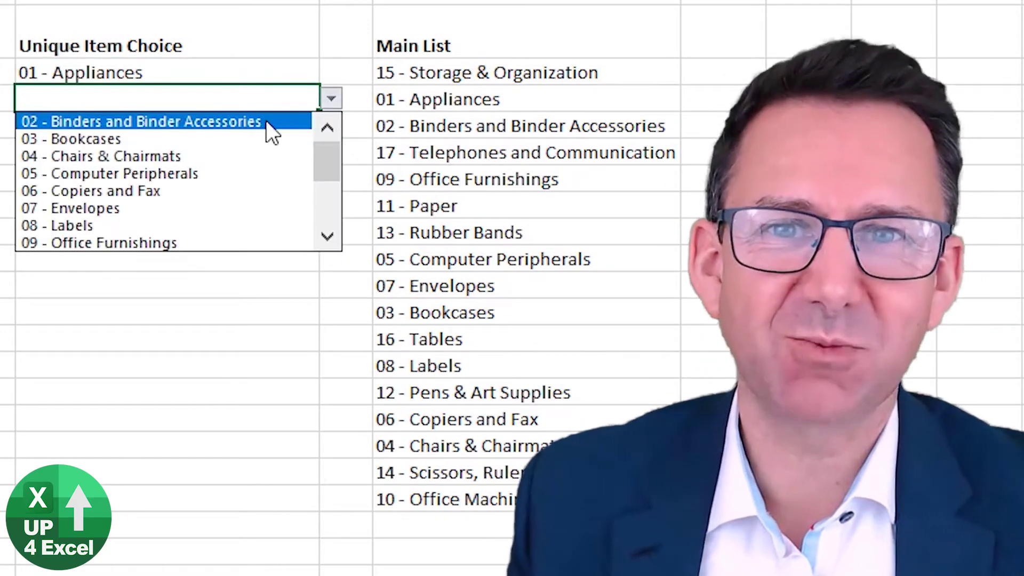
Choose 03 - Bookcases and 04 - Chairs & Chairmats in successive Unique Item Choice cells
left_click(272, 139)
left_click(272, 123)
left_click(331, 125)
left_click(251, 166)
left_click(309, 149)
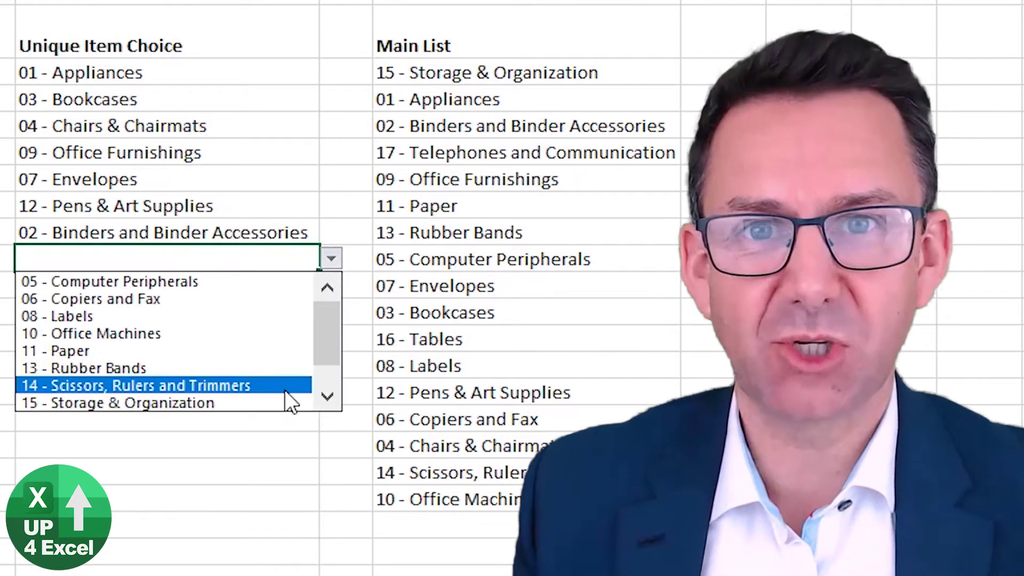
Choose 14 - Scissors, Rulers and Trimmers and 15 - Storage & Organization in the next choice cells
left_click(285, 385)
left_click(299, 284)
left_click(331, 285)
left_click(237, 408)
left_click(299, 312)
left_click(331, 311)
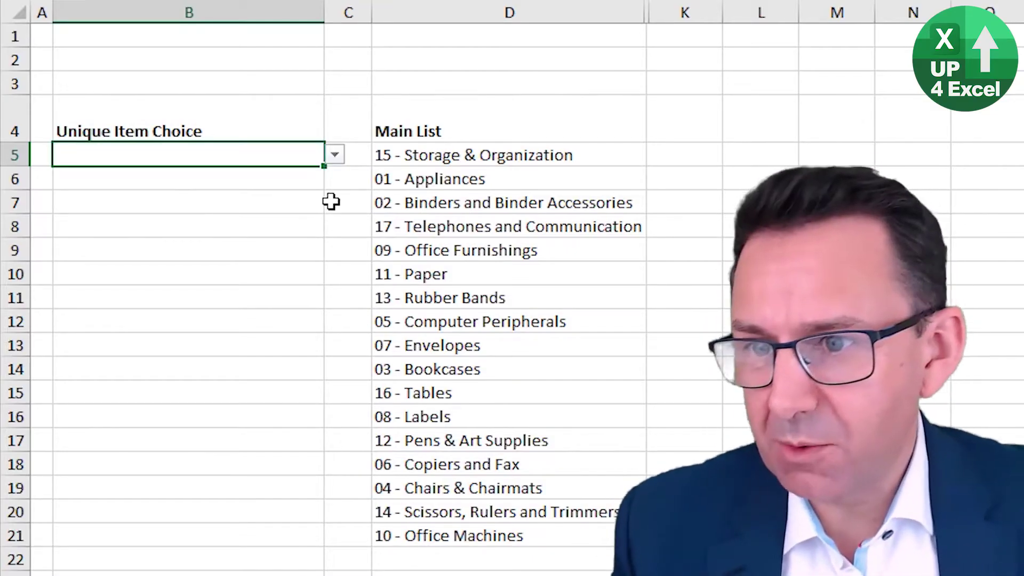
Put 02 - Binders and Binder Accessories in B5 and browse B6's remaining items without choosing
left_click(335, 155)
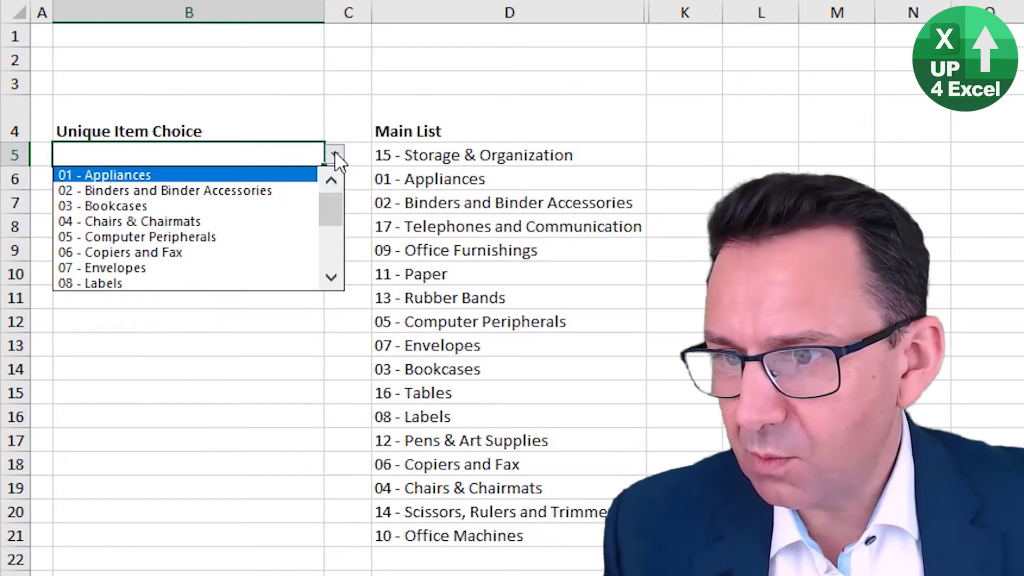
left_click(264, 192)
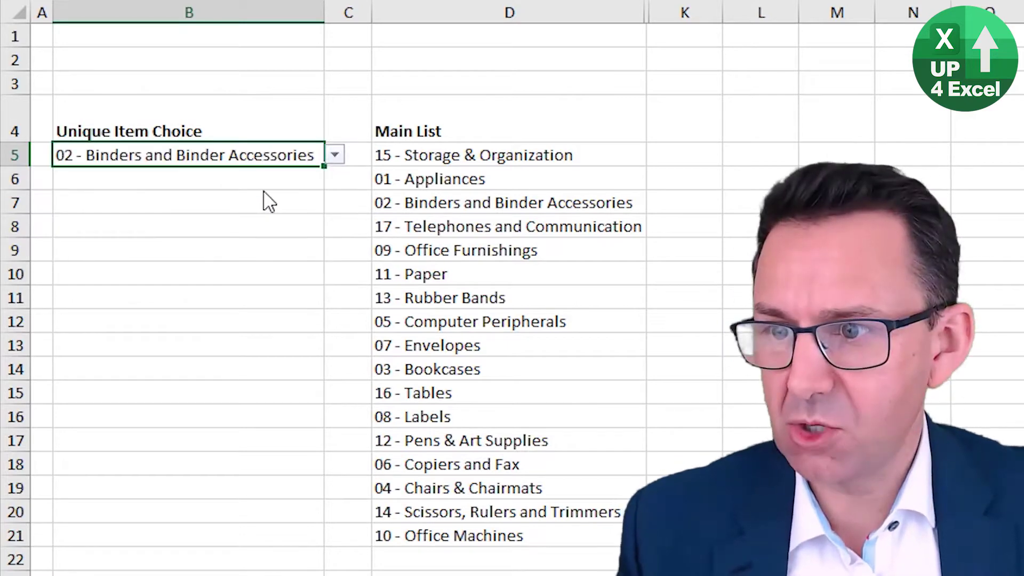
left_click(283, 182)
left_click(335, 179)
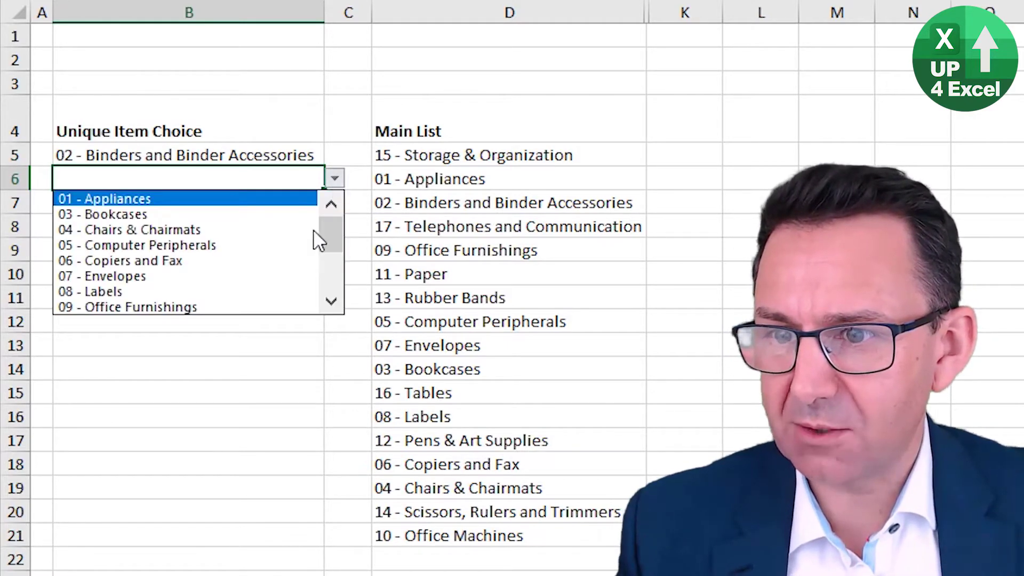
mouse_move(331, 233)
left_mouse_down()
mouse_move(335, 271)
mouse_move(333, 213)
left_mouse_up()
left_click(320, 156)
left_click(315, 156)
Change B5 to 03 - Bookcases and set B6 to 02 - Binders and Binder Accessories
left_click(335, 154)
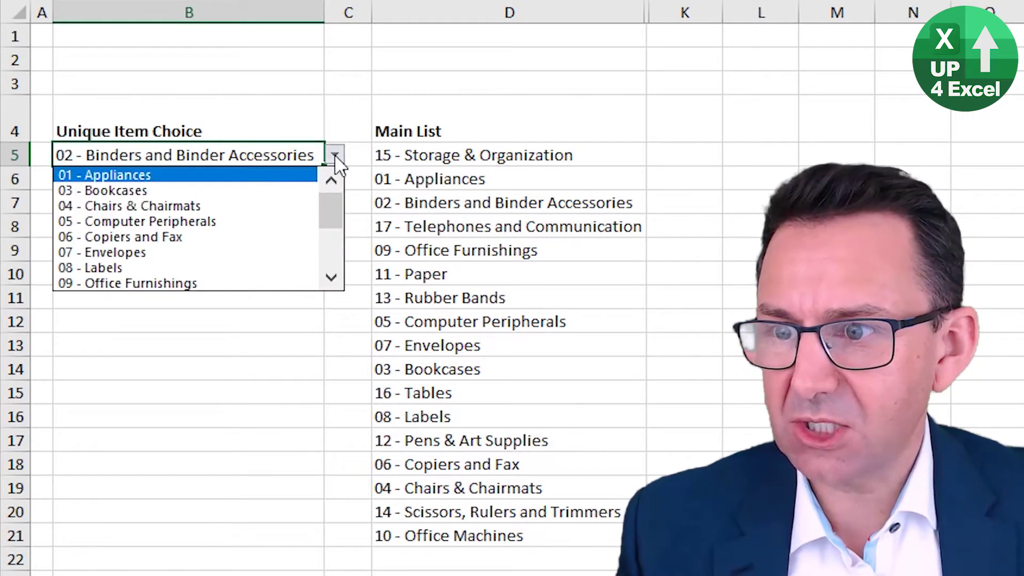
left_click(258, 190)
left_click(320, 178)
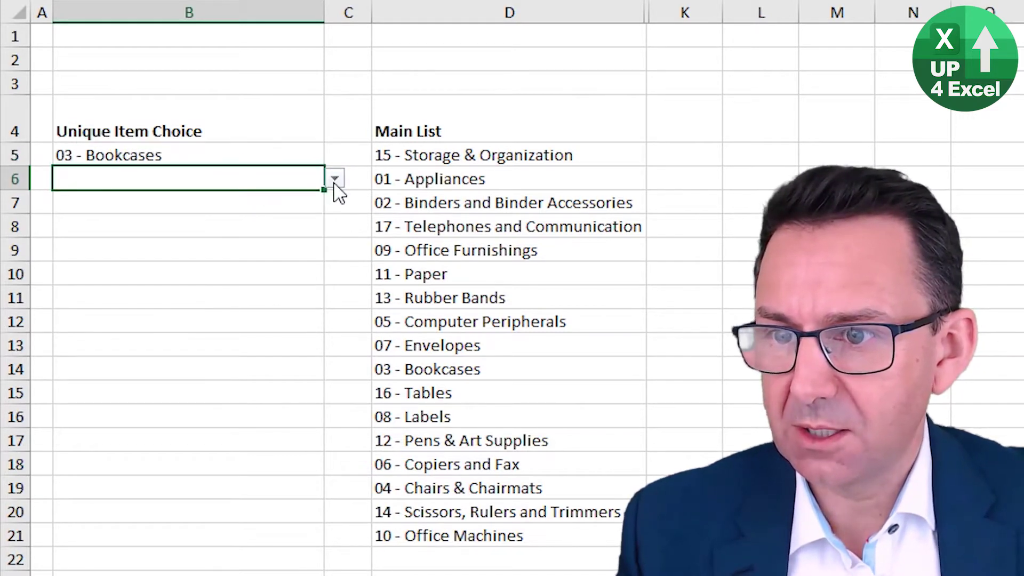
left_click(335, 179)
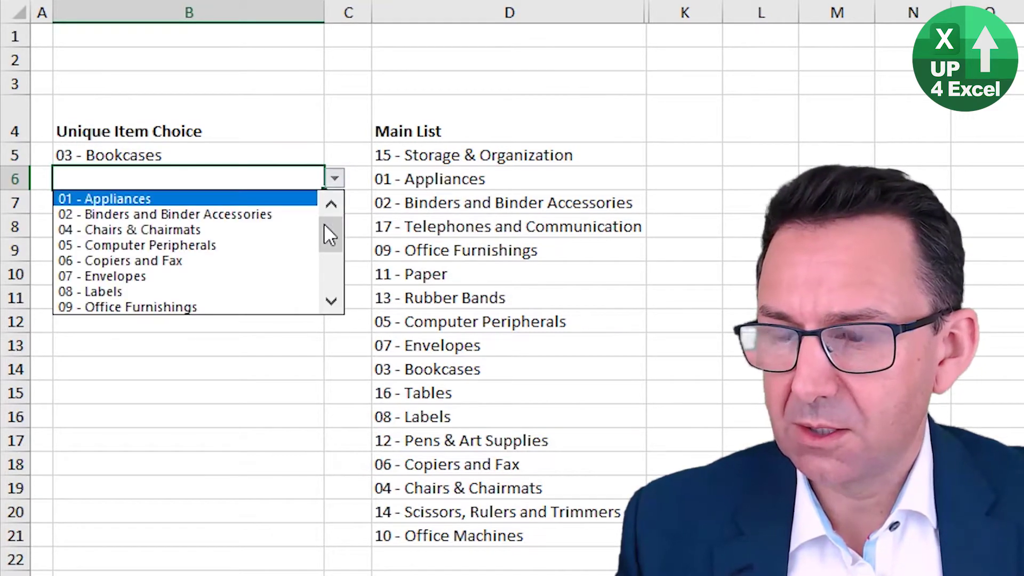
left_click(255, 216)
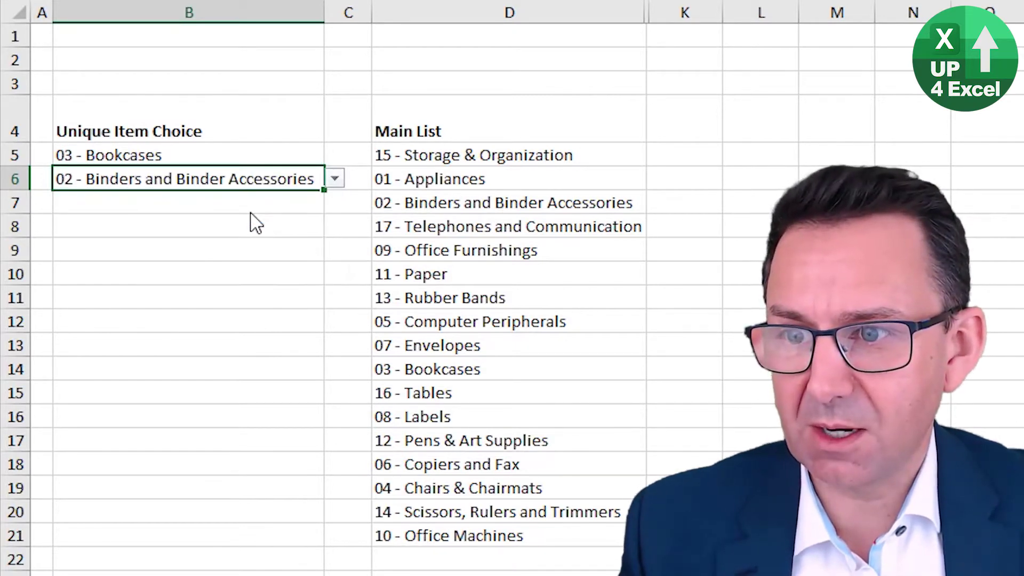
Change B5 to 01 - Appliances and set B7 to 06 - Copiers and Fax
left_click(255, 158)
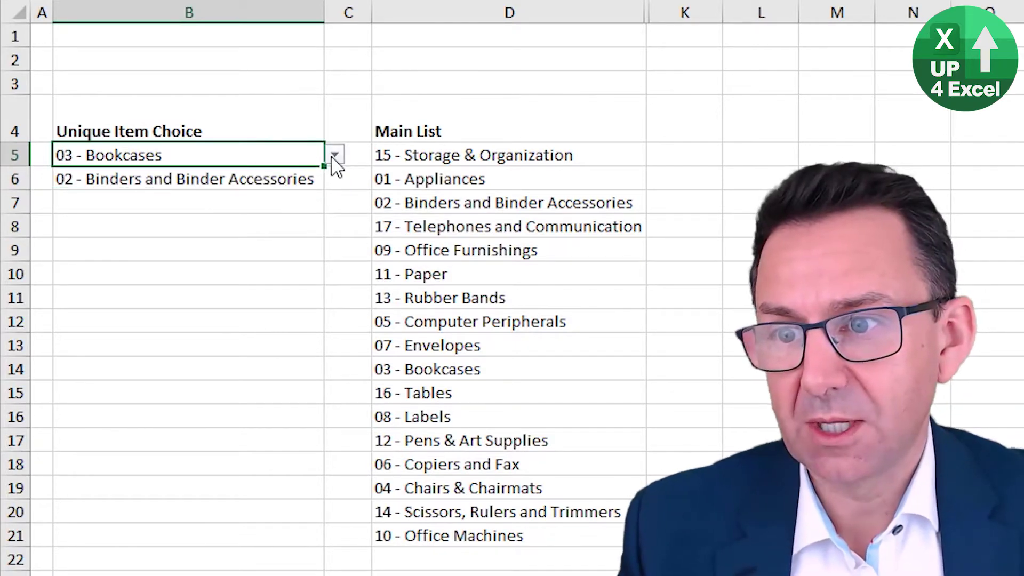
left_click(335, 154)
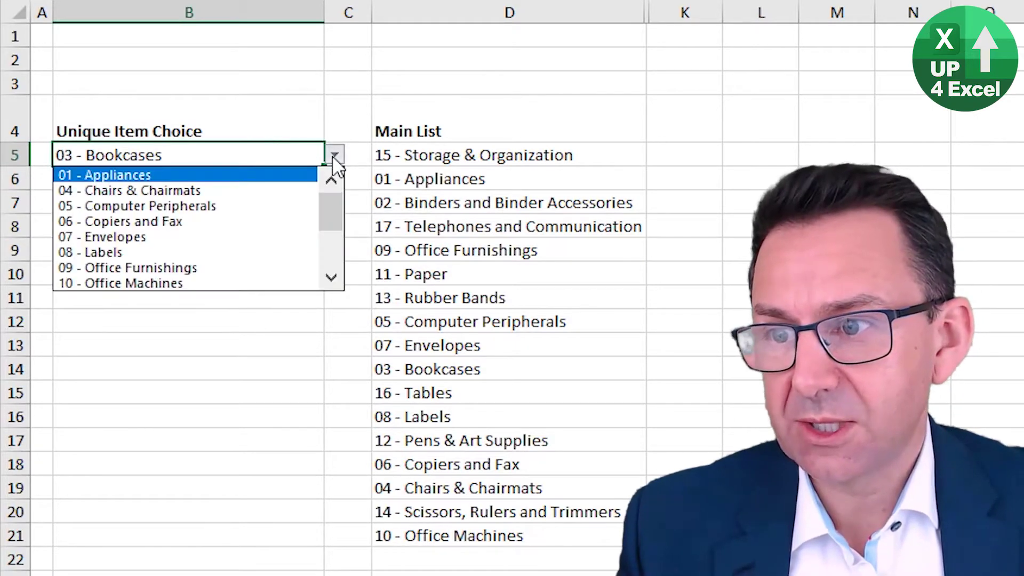
left_click(291, 177)
left_click(263, 207)
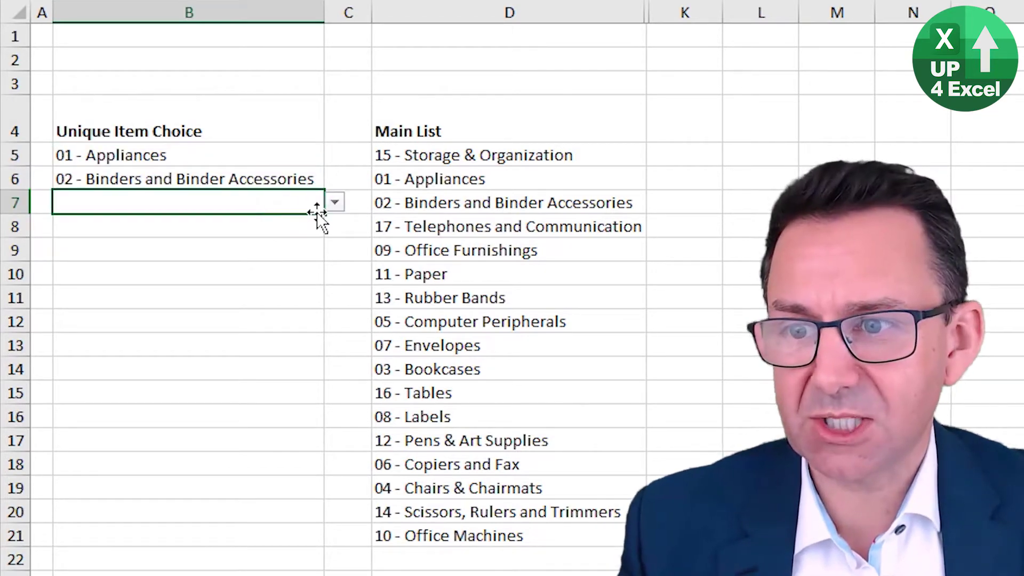
left_click(335, 202)
left_click(230, 270)
left_click(243, 227)
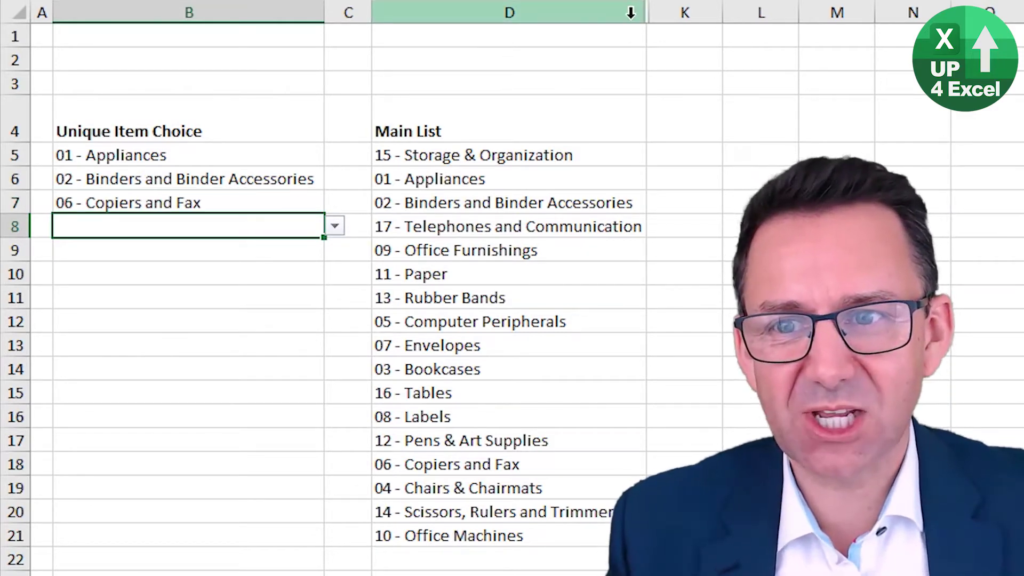
Select columns D through K and unhide the helper columns E to J
left_click_drag(631, 13, 654, 13)
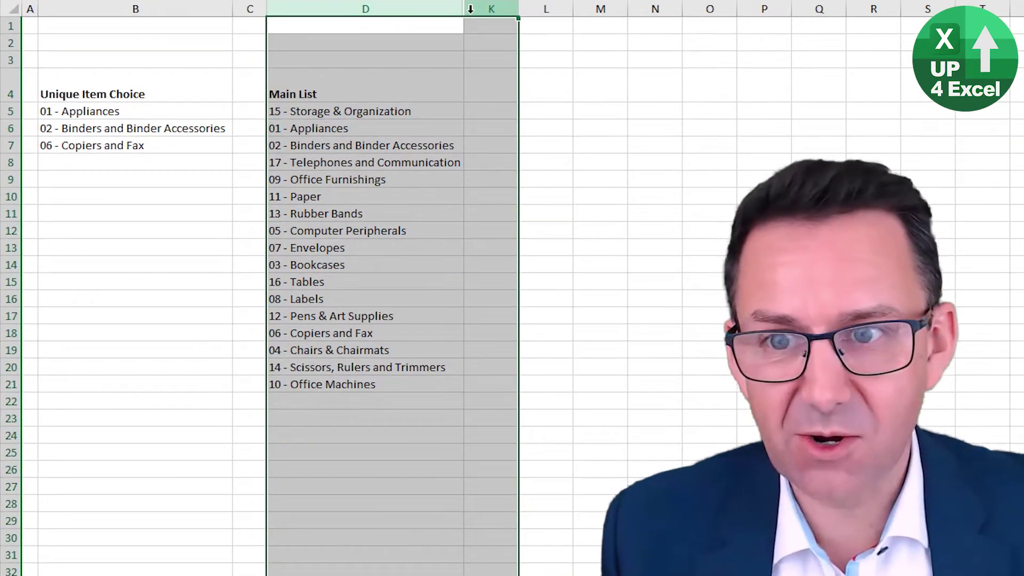
right_click(477, 9)
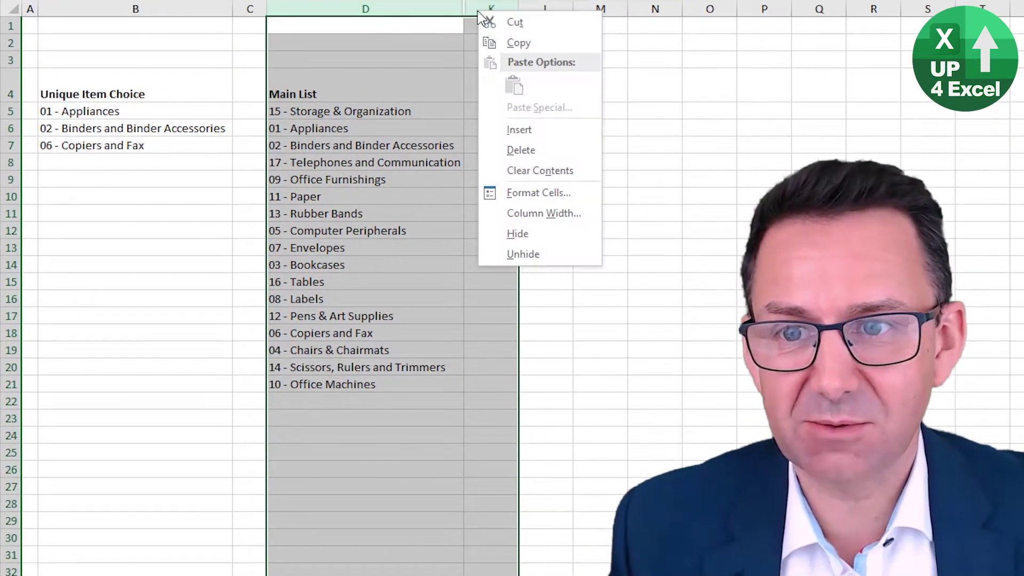
left_click(543, 254)
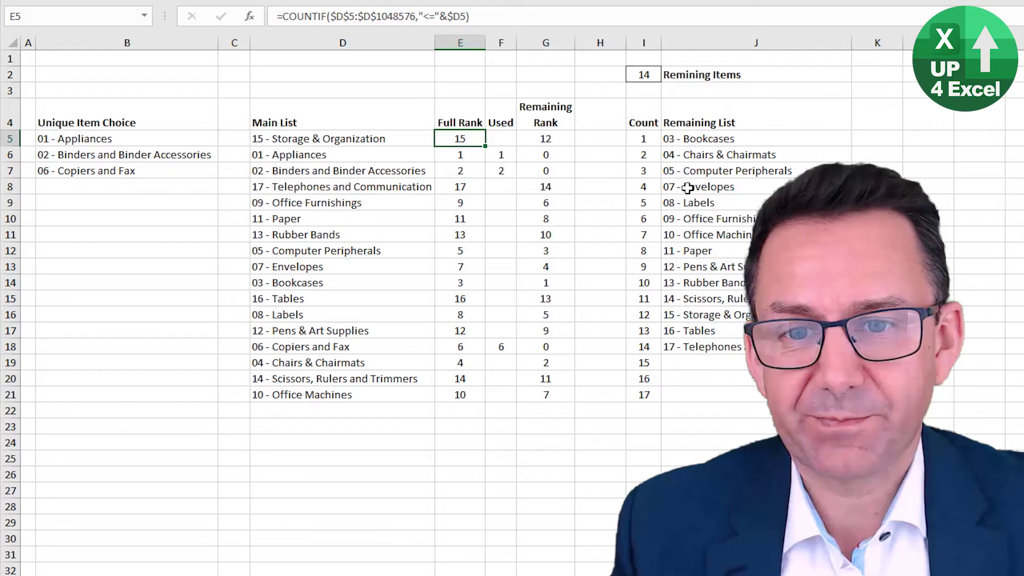
key("ctrl+Left")
key("Left")
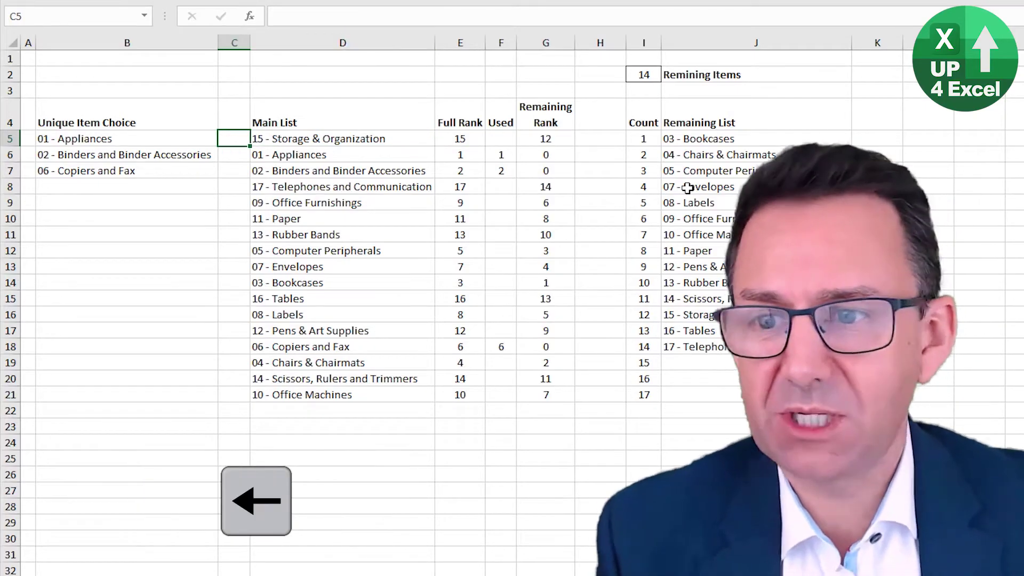
key("Right")
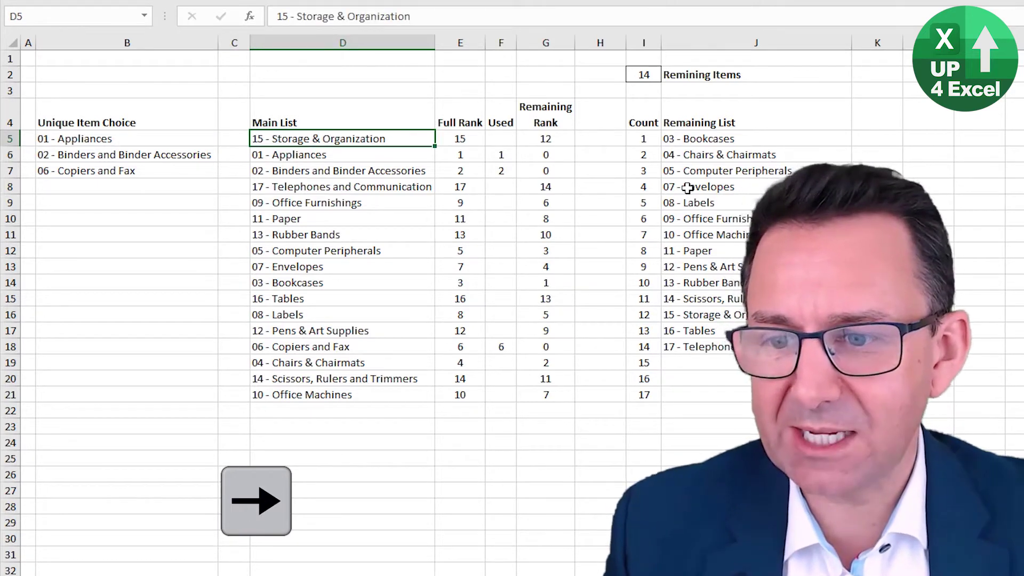
key("ctrl+shift+Down")
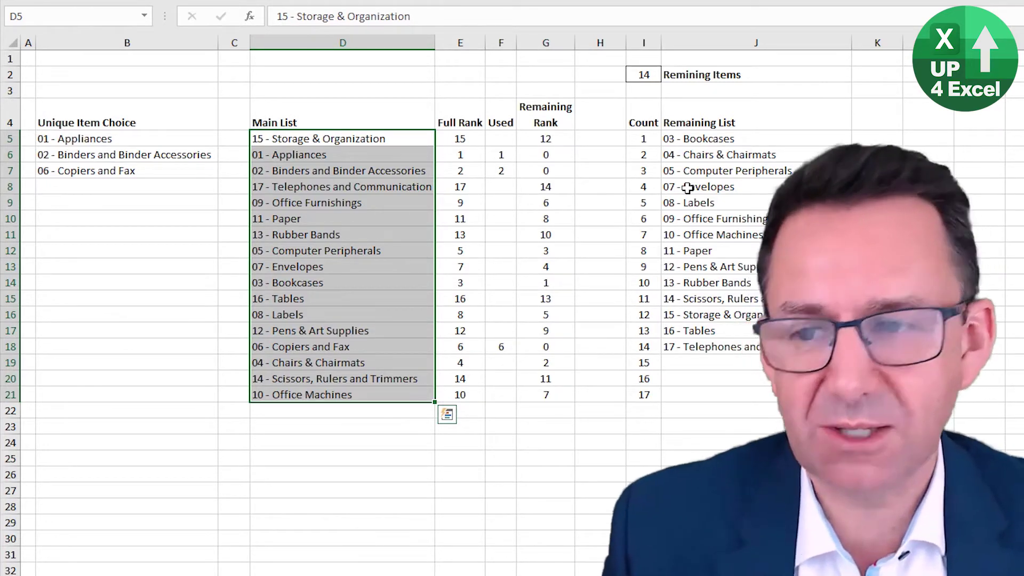
key("Up")
key("Down")
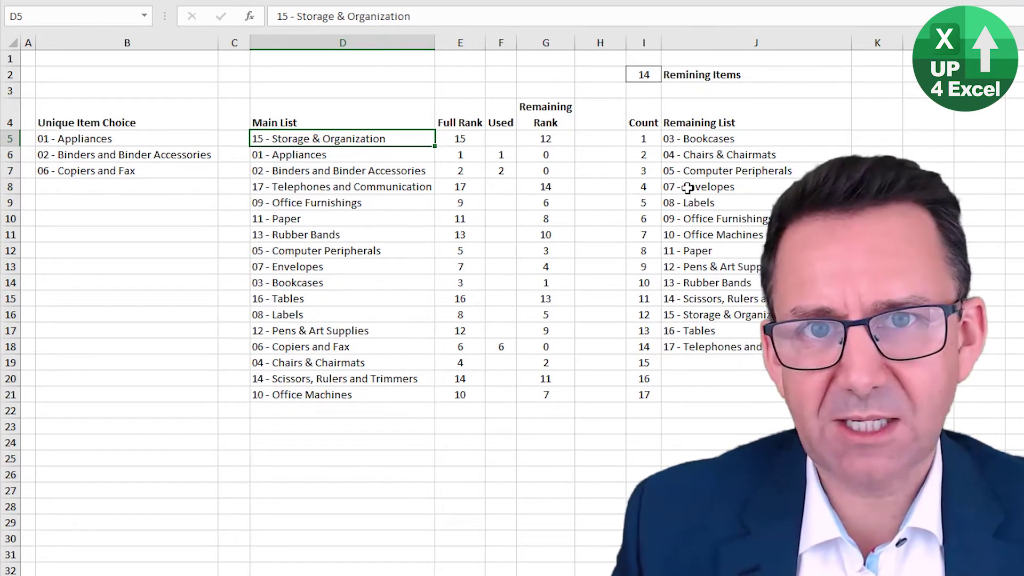
Inspect E5's Full Rank COUNTIF formula in edit mode and leave it unchanged
key("Right")
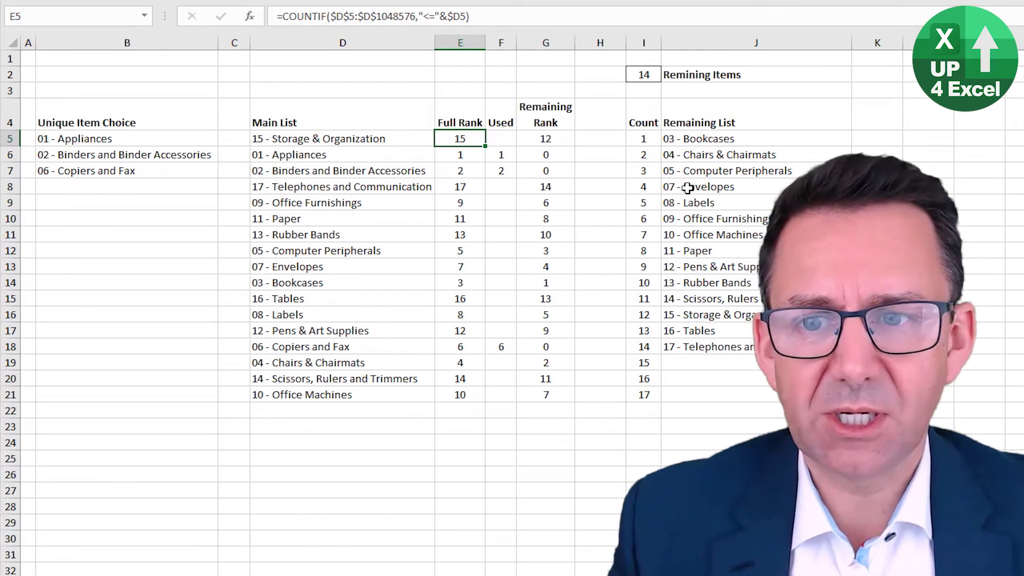
key("Down")
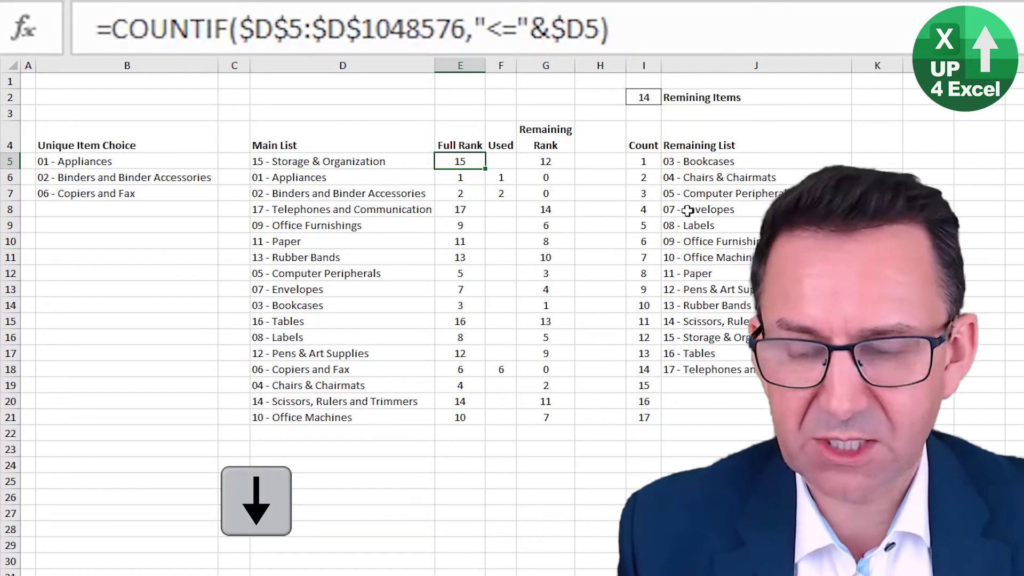
key("F2")
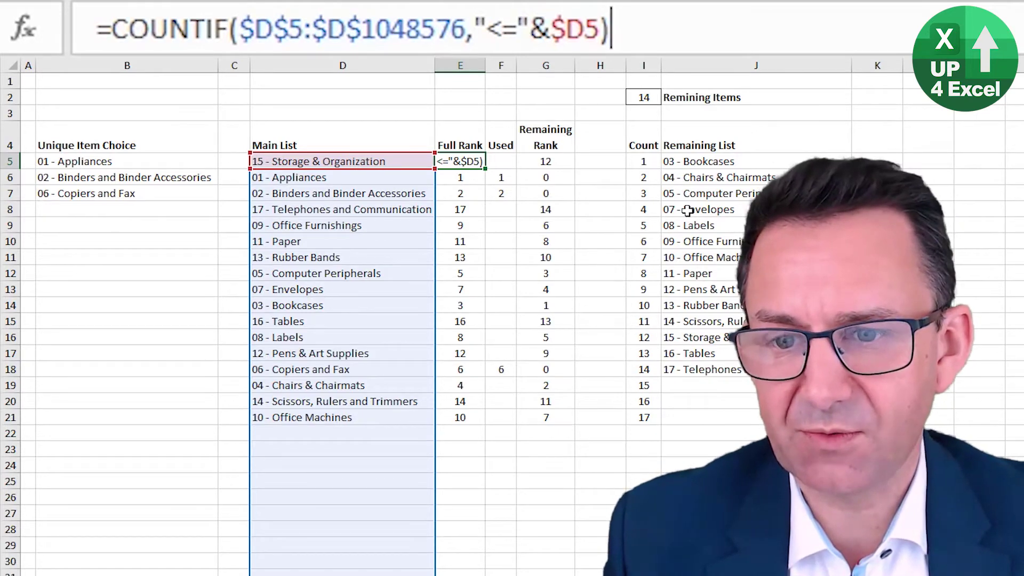
key("Return")
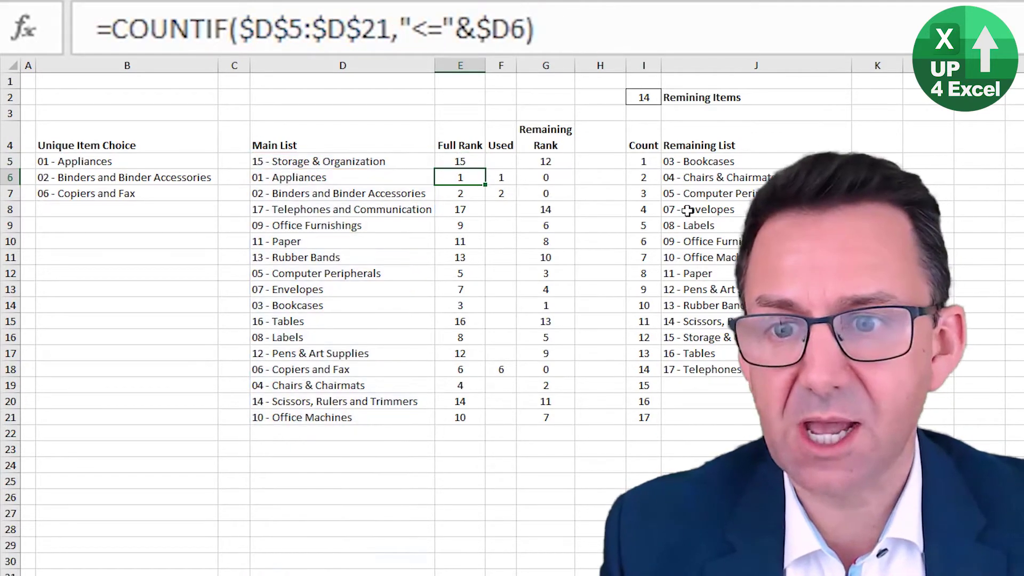
key("Up")
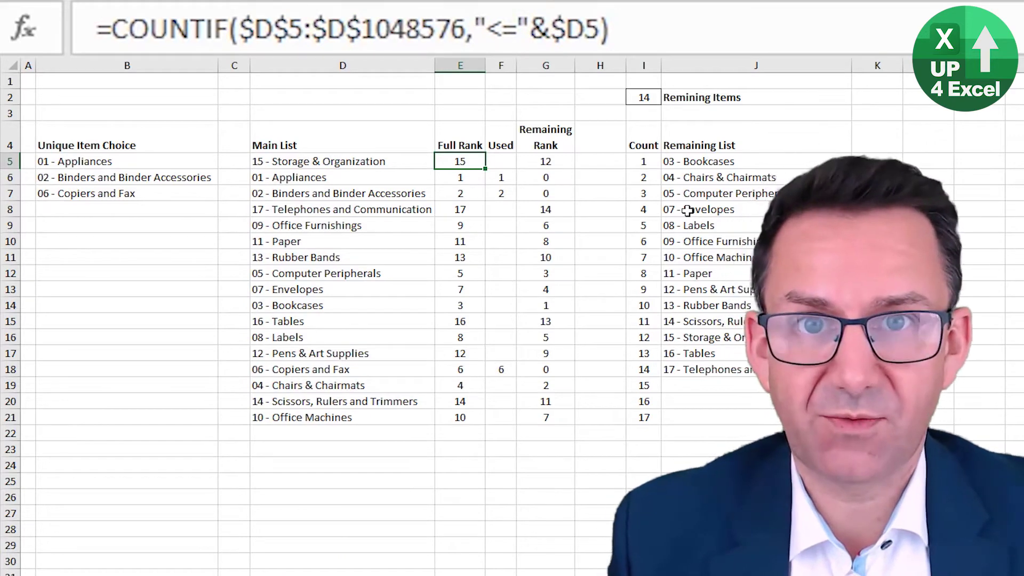
Step through the Full Rank formulas down to row 19, then reopen E5's formula for editing
key("Down")
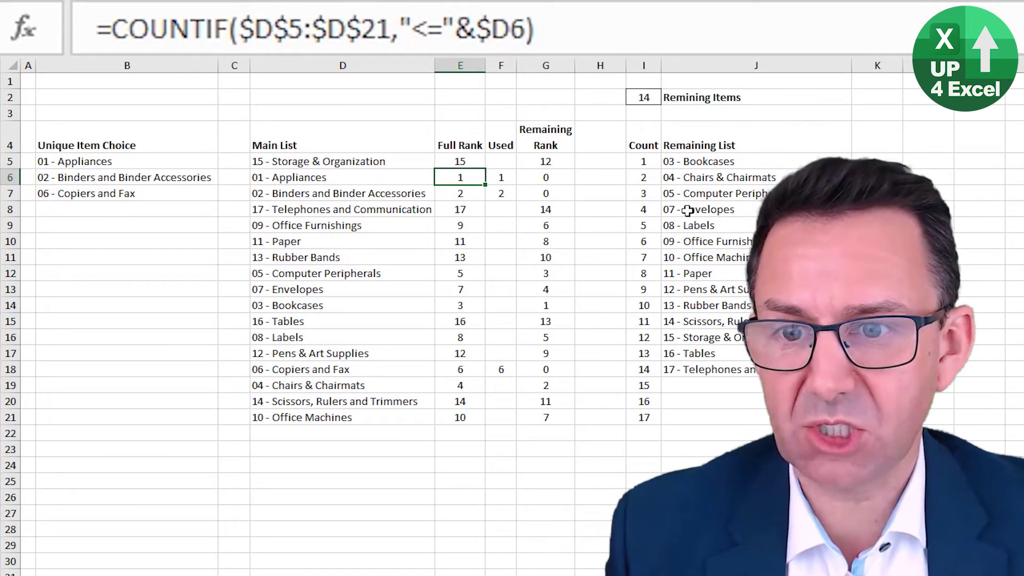
key("Down")
key("Left")
key("Left")
key("Right")
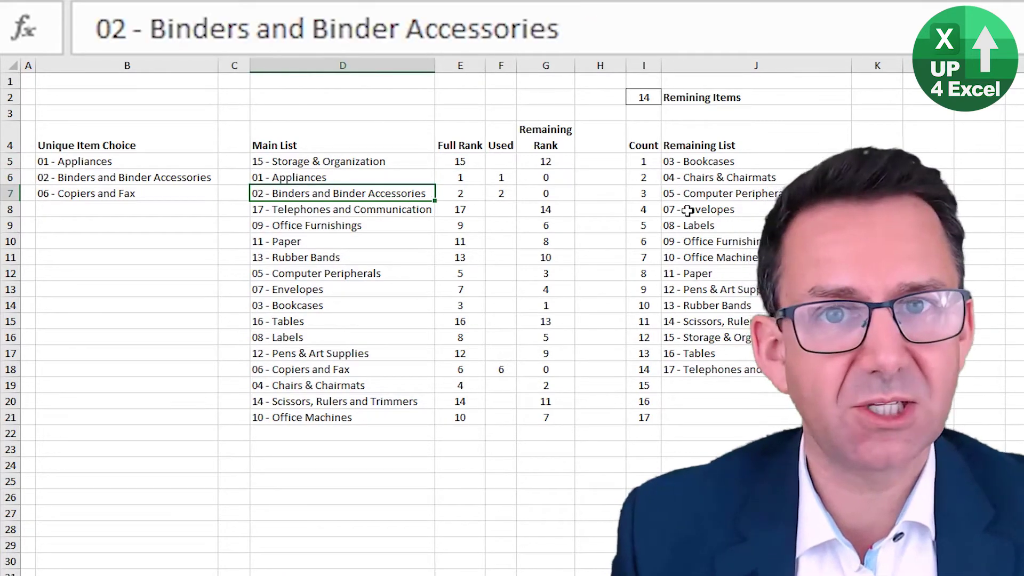
key("Right")
key("Down")
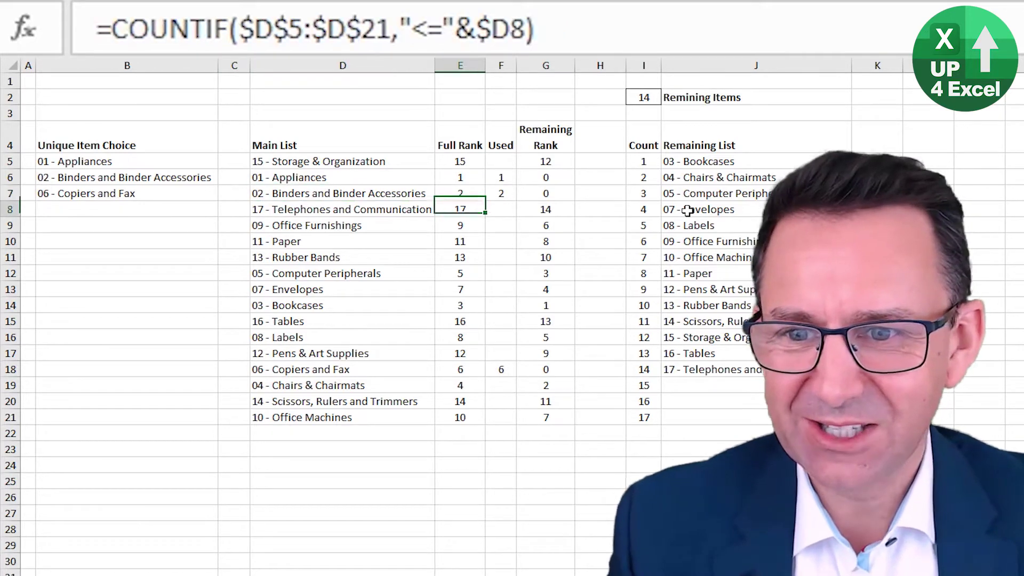
key("Down")
key("Down")
key("Down")
key("Down")
key("Down")
key("Down")
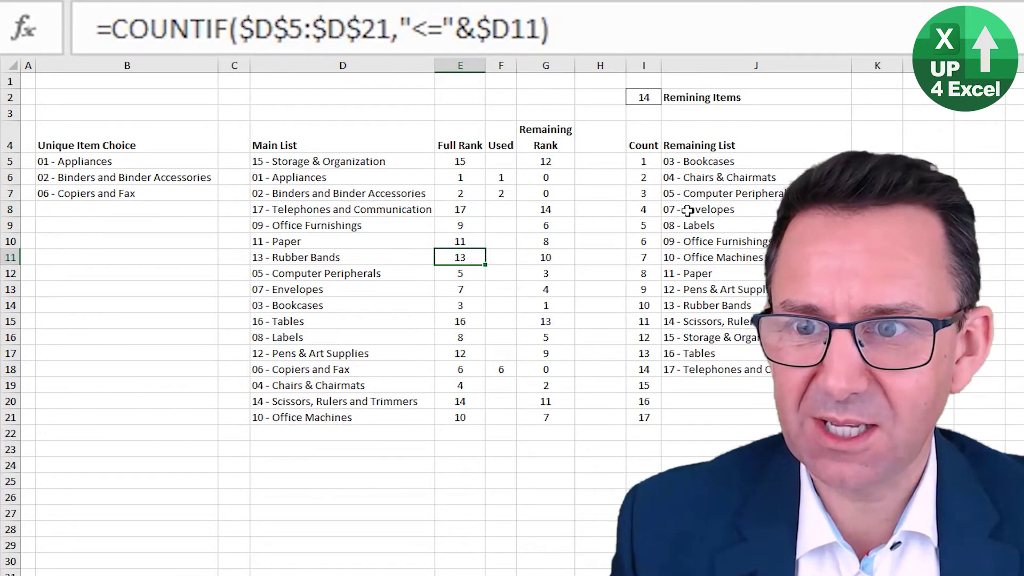
key("Down")
key("Down")
key("Down")
key("Down")
key("Down")
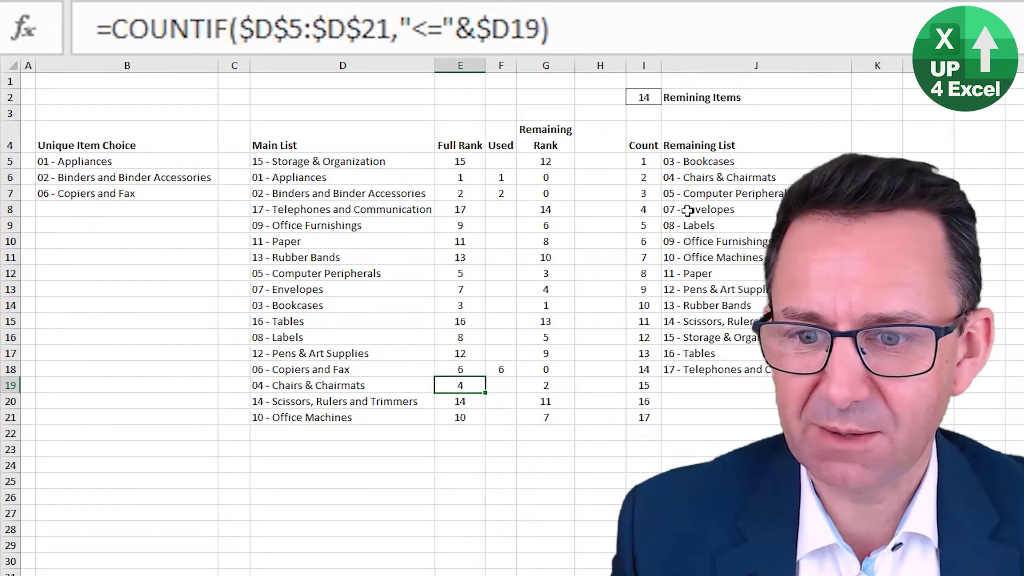
key("Down")
key("Up")
key("Up")
key("ctrl+Up")
key("Down")
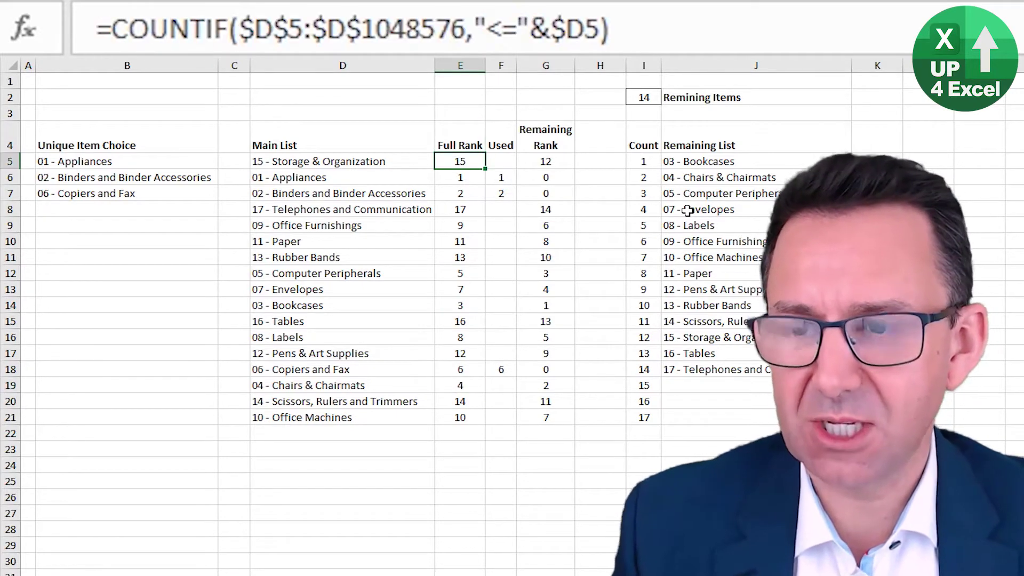
key("F2")
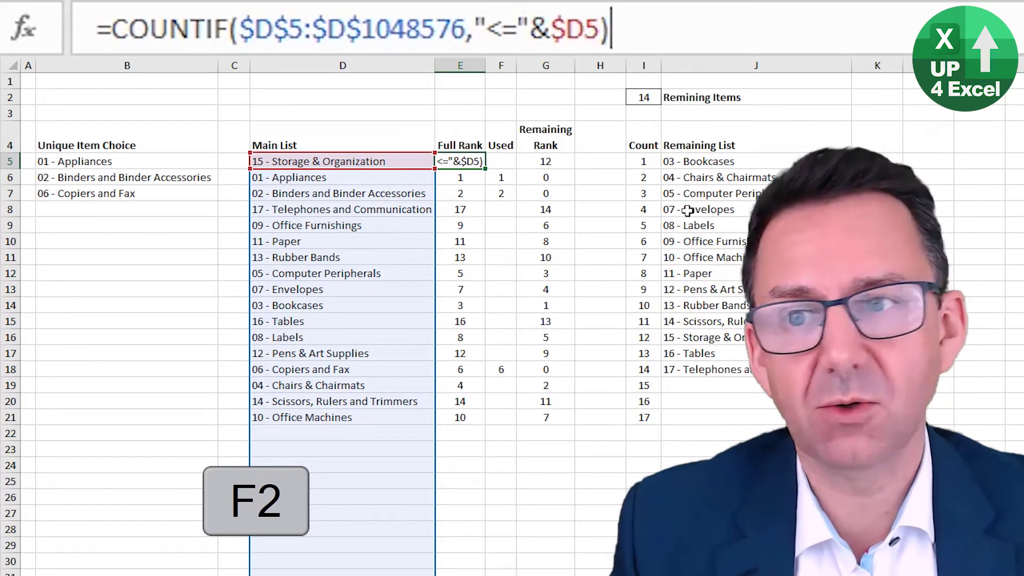
Replace the row limit of E5's column D range with 21 and confirm the edit
left_click_drag(390, 32, 466, 34)
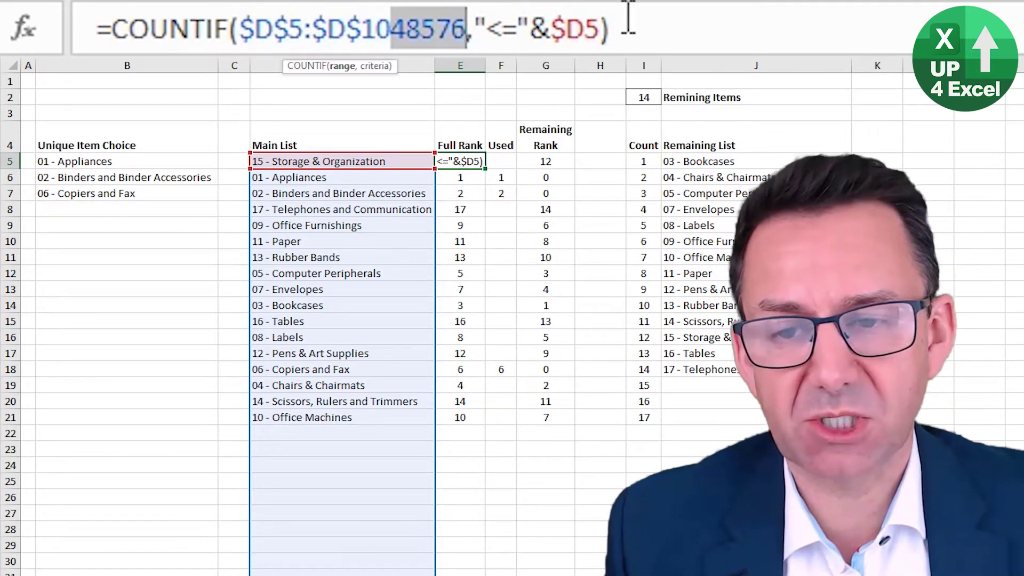
type("21")
key("Return")
key("Up")
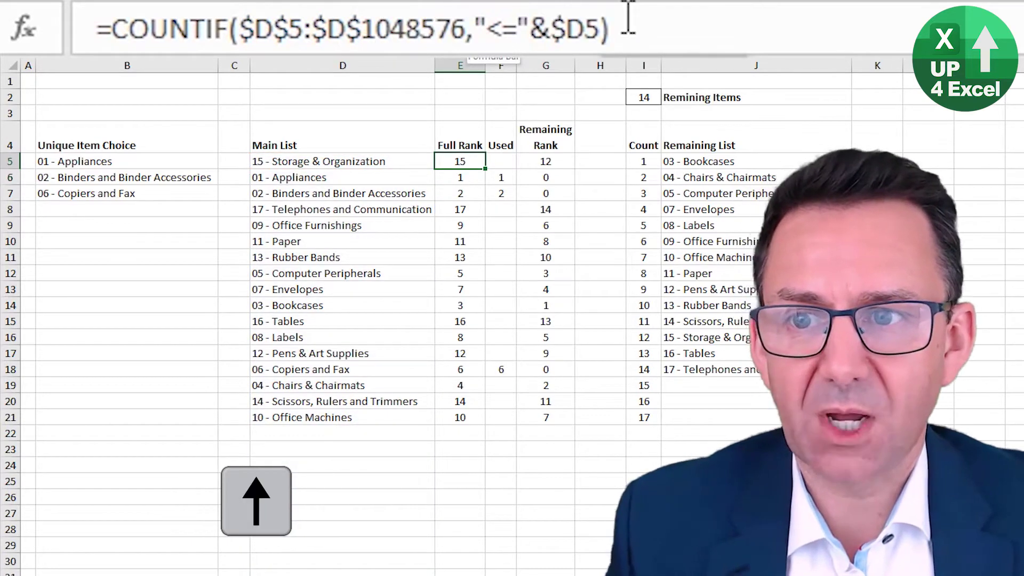
key("Down")
key("Up")
Copy E5's Full Rank formula down through E21
key("ctrl+c")
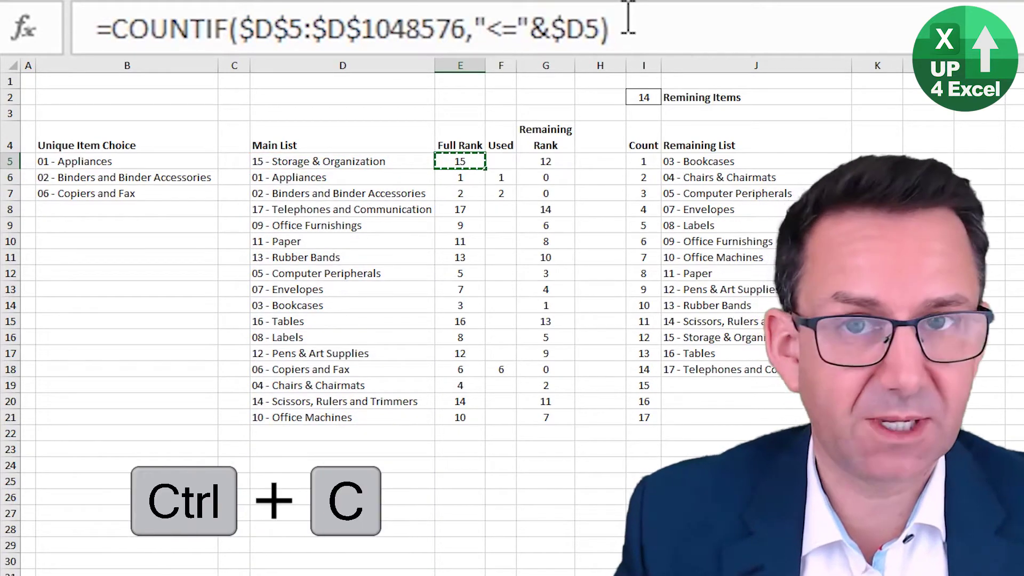
key("ctrl+shift+Down")
key("Return")
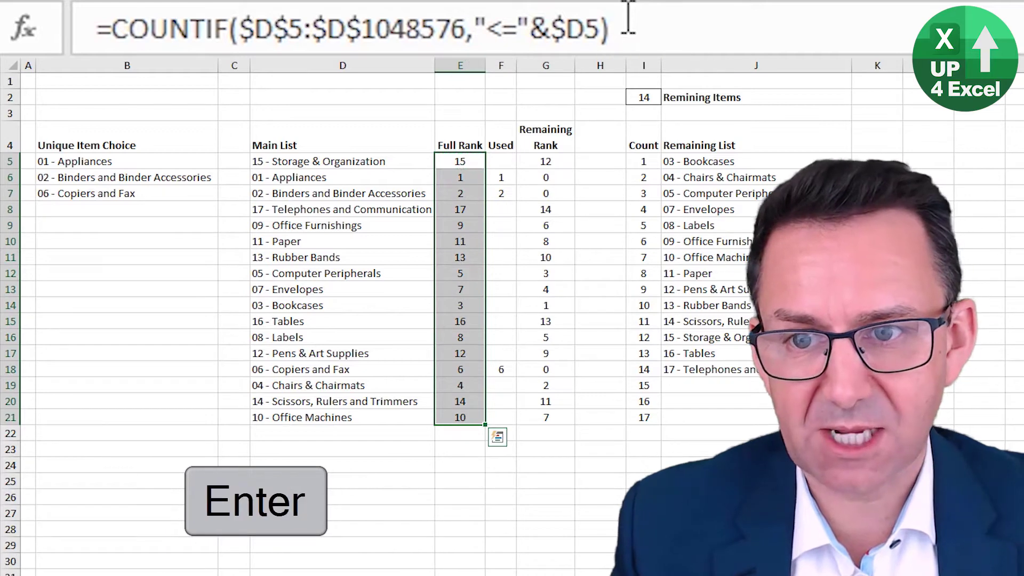
key("Up")
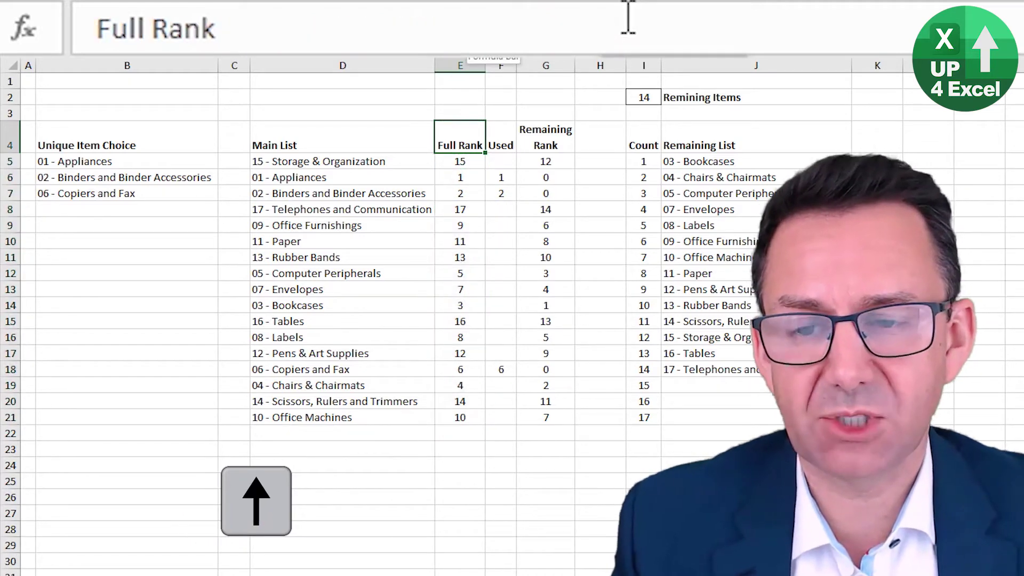
key("Down")
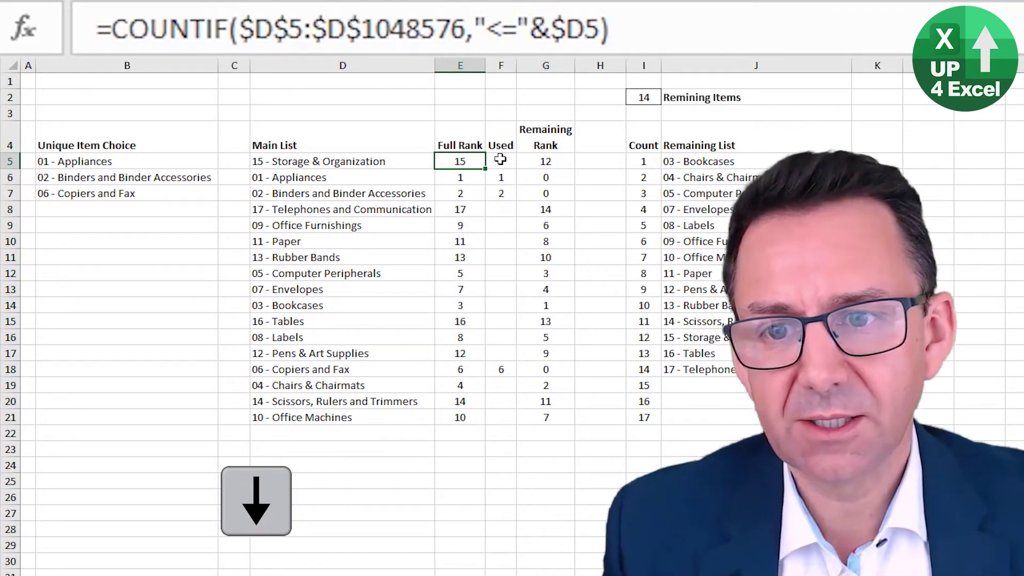
left_click(502, 161)
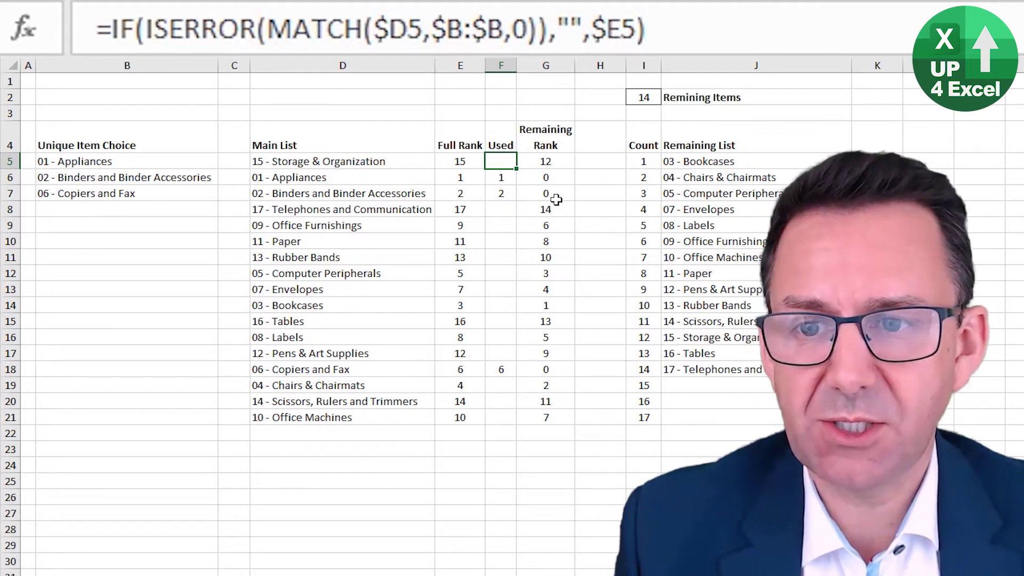
key("F2")
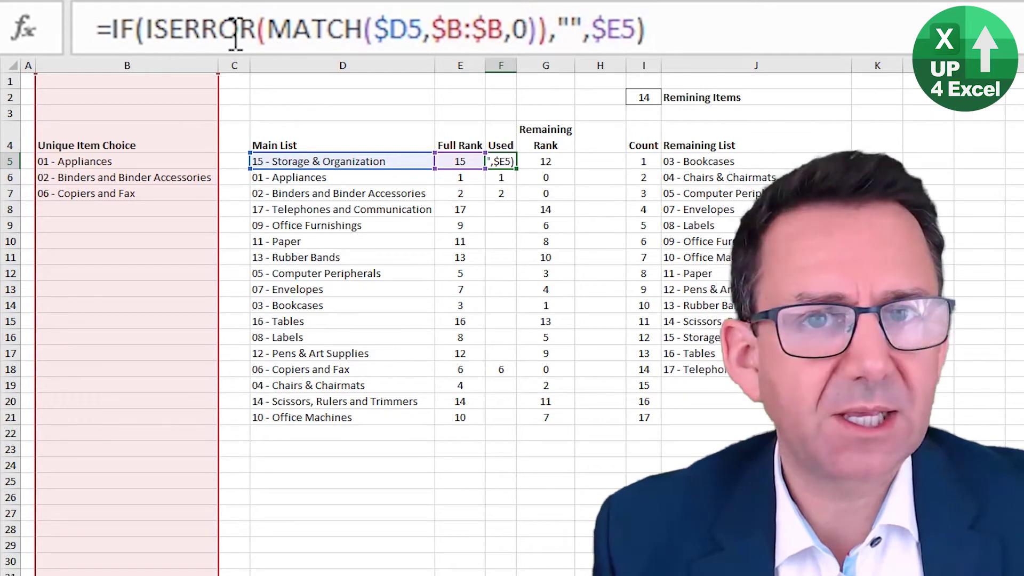
left_click_drag(267, 29, 541, 30)
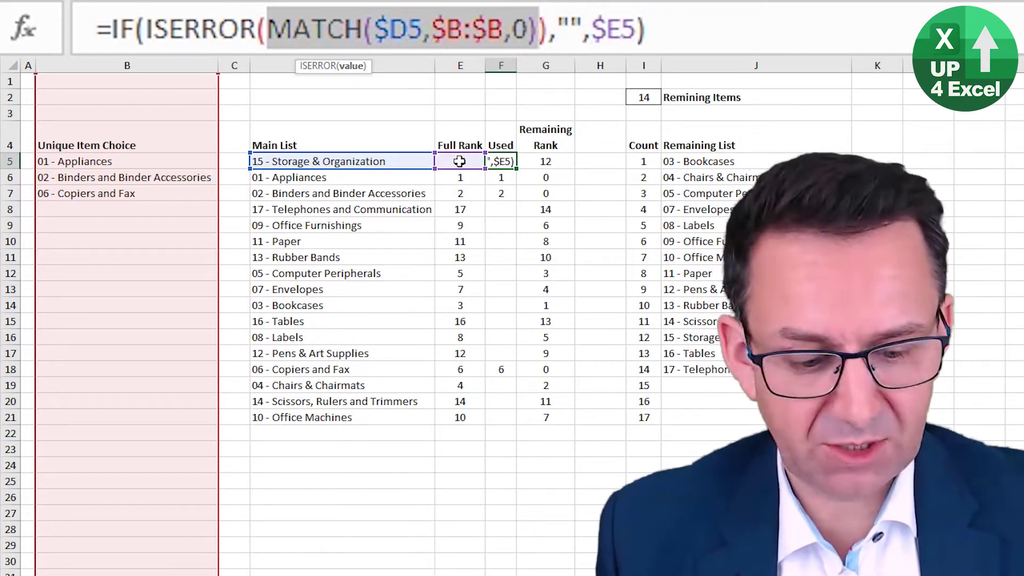
key("Return")
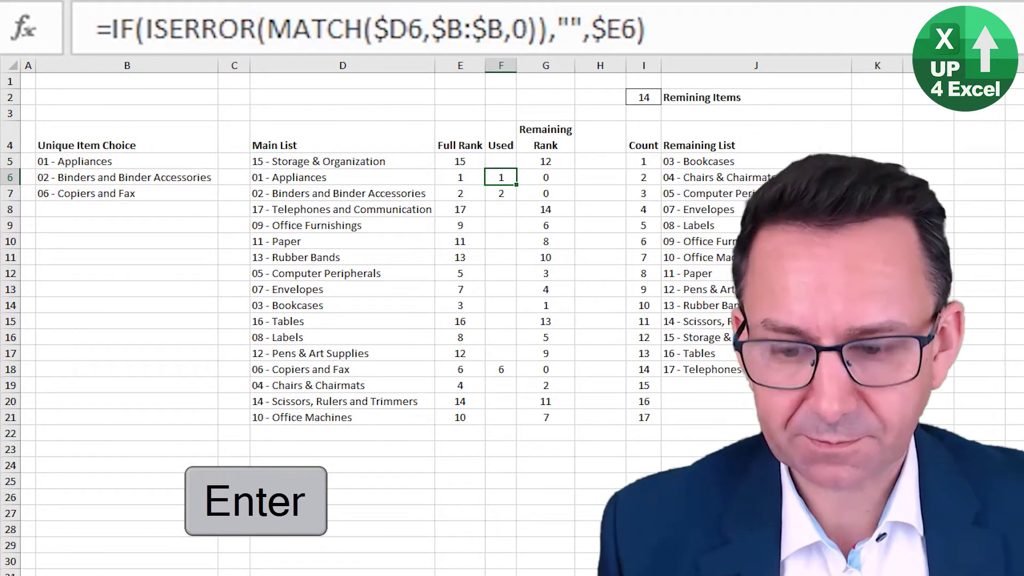
key("F2")
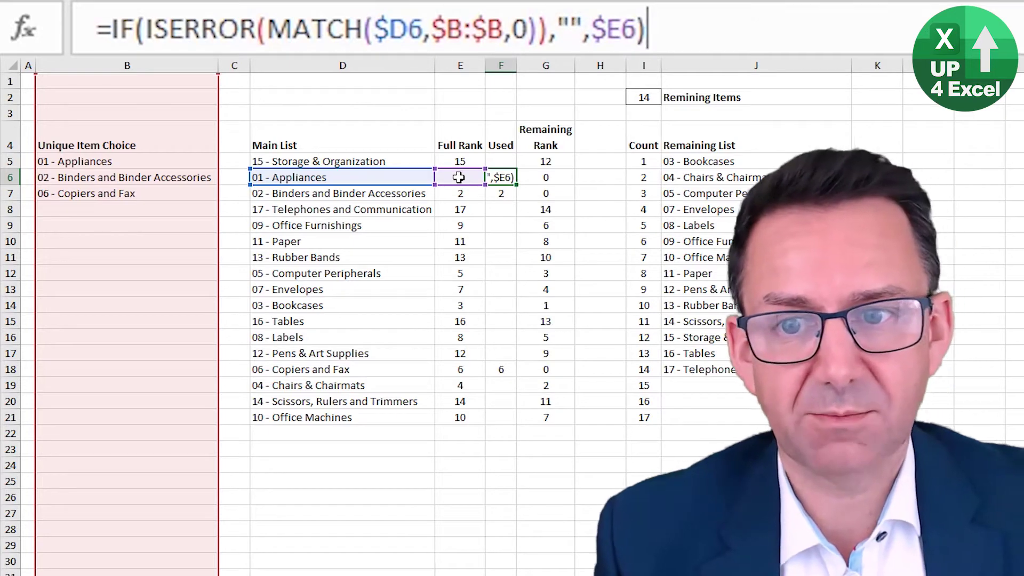
key("Return")
key("Up")
key("Right")
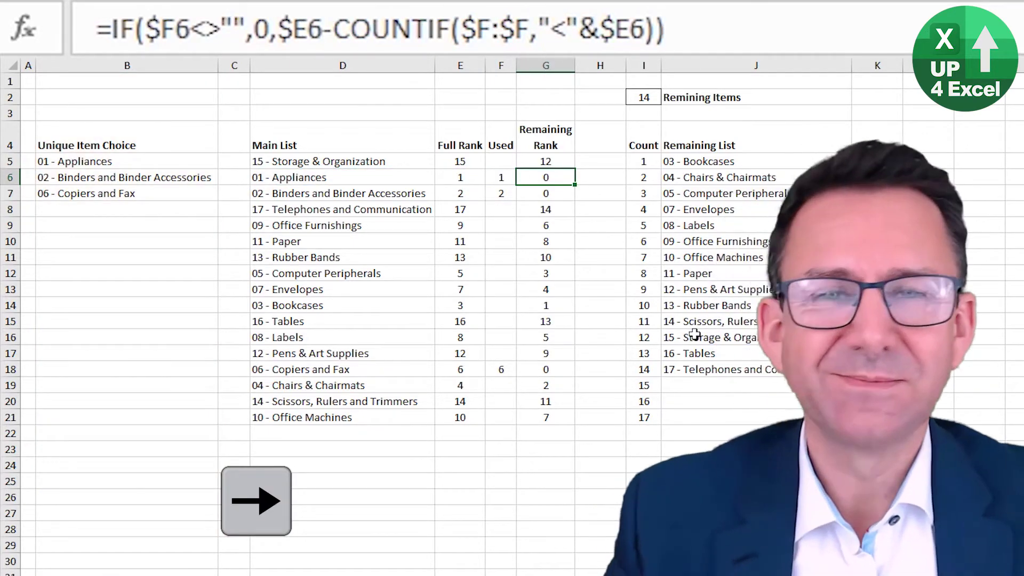
key("ctrl+Up")
key("Down")
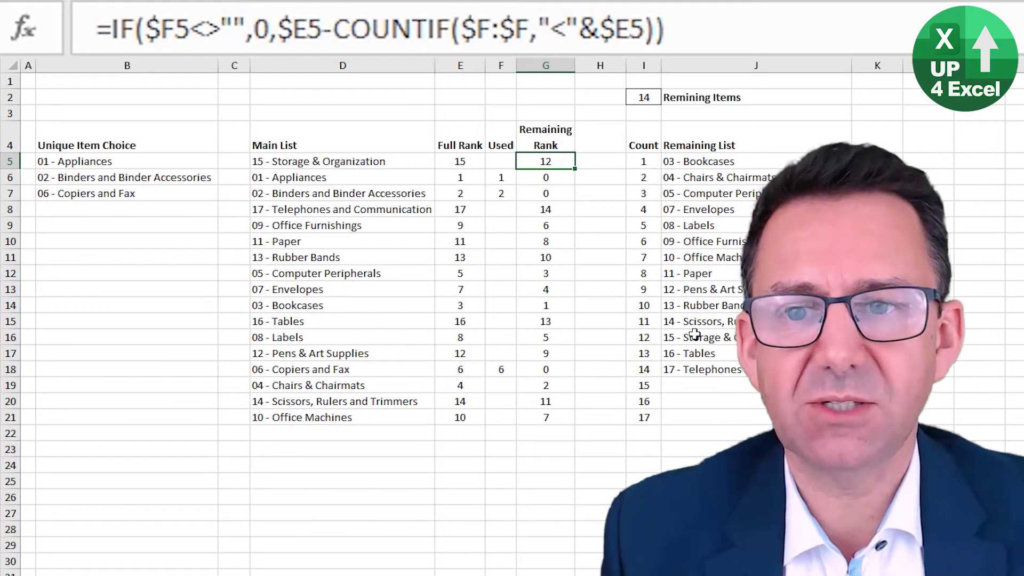
key("F2")
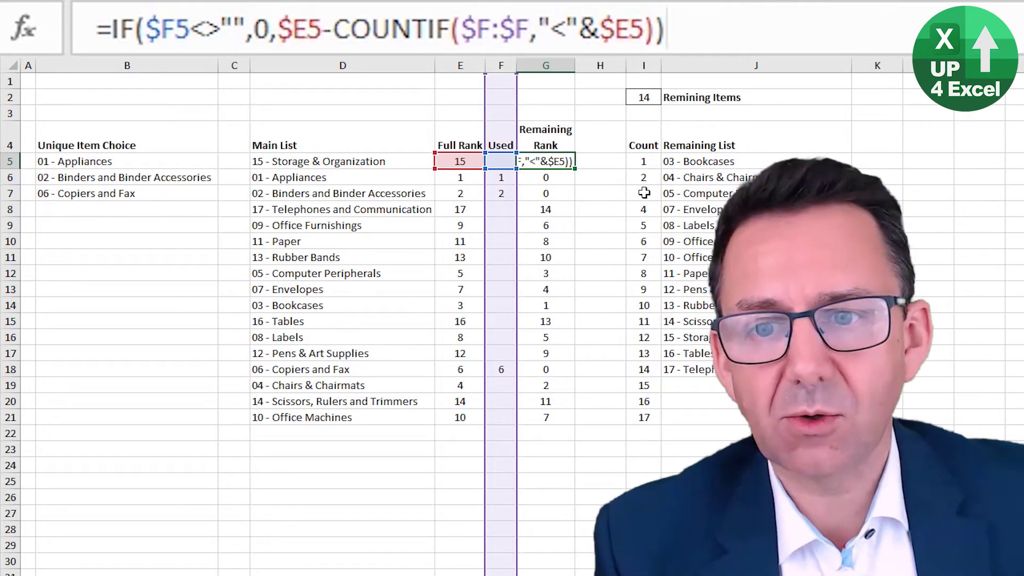
key("Return")
key("Down")
key("Down")
key("Down")
key("Down")
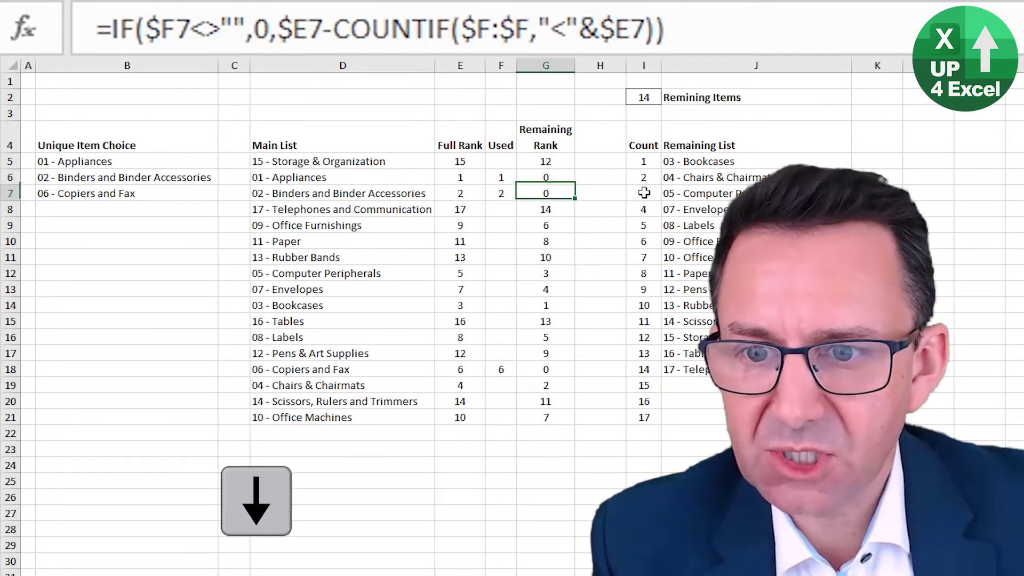
key("Down")
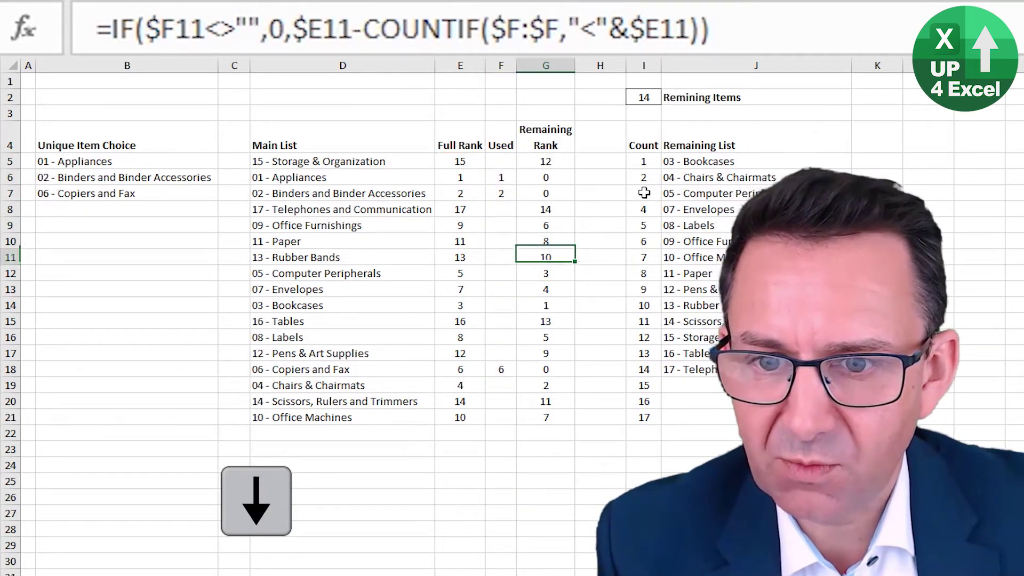
key("Down")
key("F2")
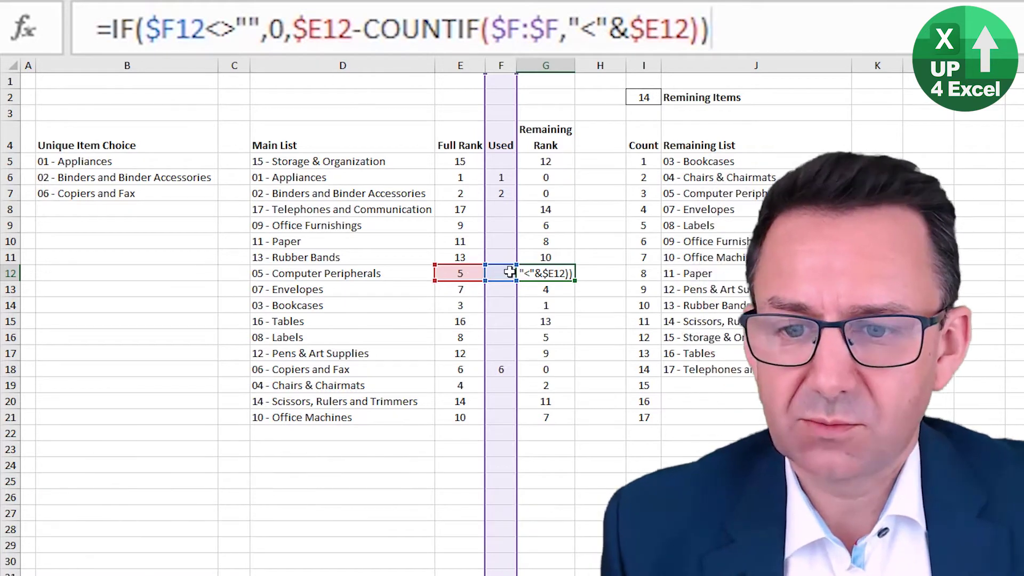
key("Return")
key("Return")
key("Return")
key("Return")
key("Return")
key("Return")
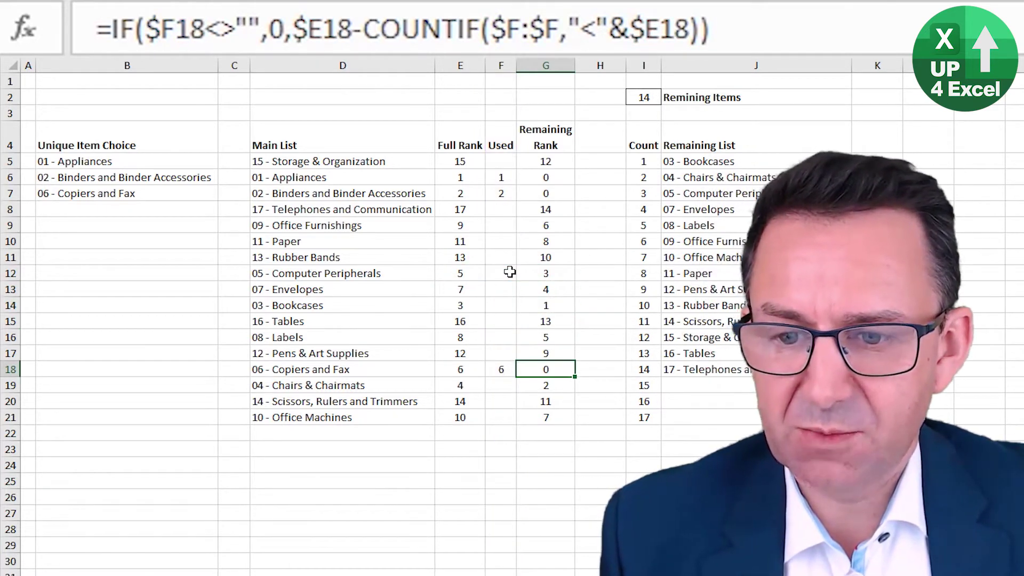
key("Up")
key("Up")
key("Up")
key("Up")
key("Up")
key("Up")
key("Up")
key("Up")
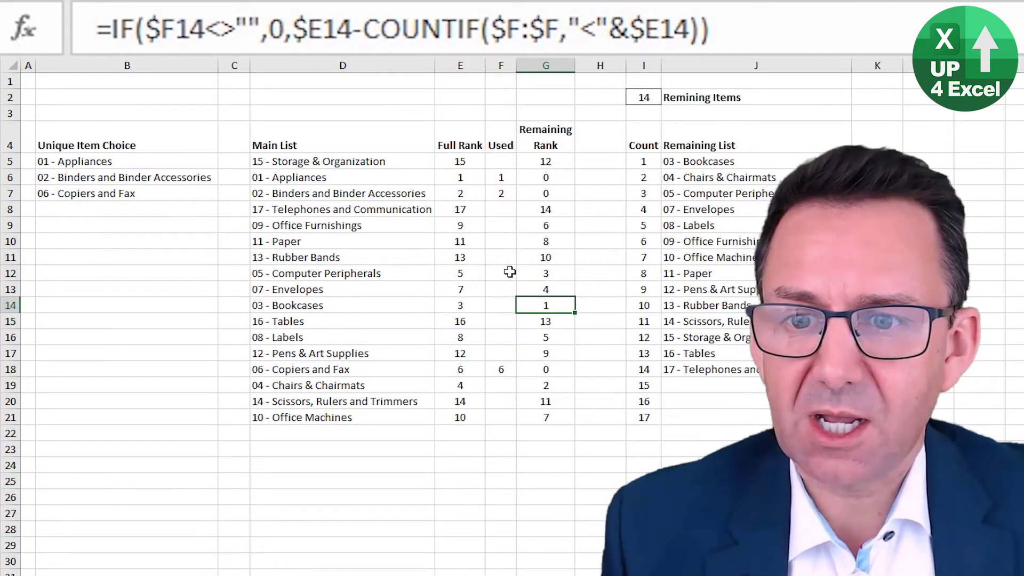
key("Up")
key("Up")
key("Up")
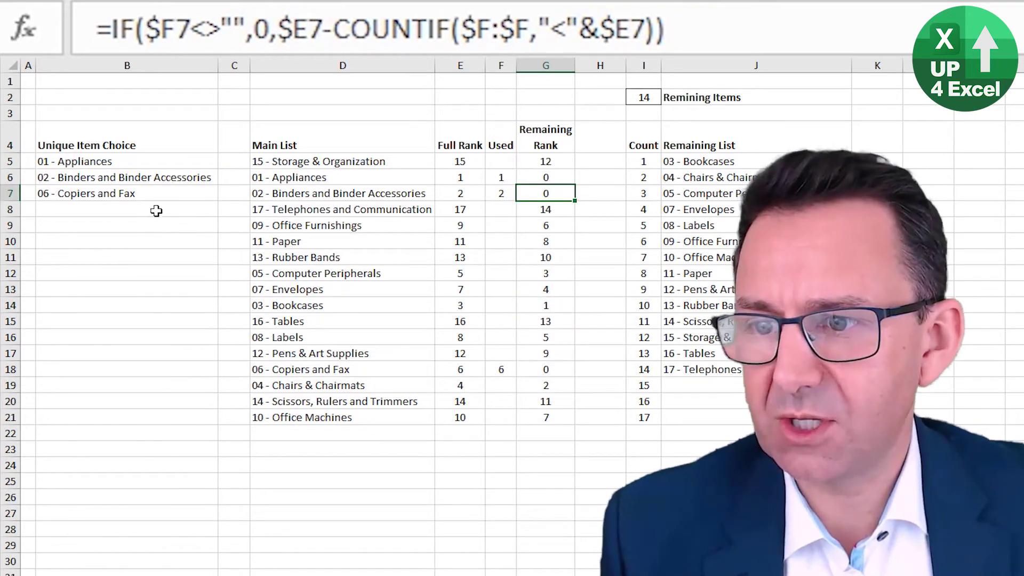
Choose 04 - Chairs & Chairmats in B8 from its remaining-items dropdown
left_click(211, 210)
left_click(226, 209)
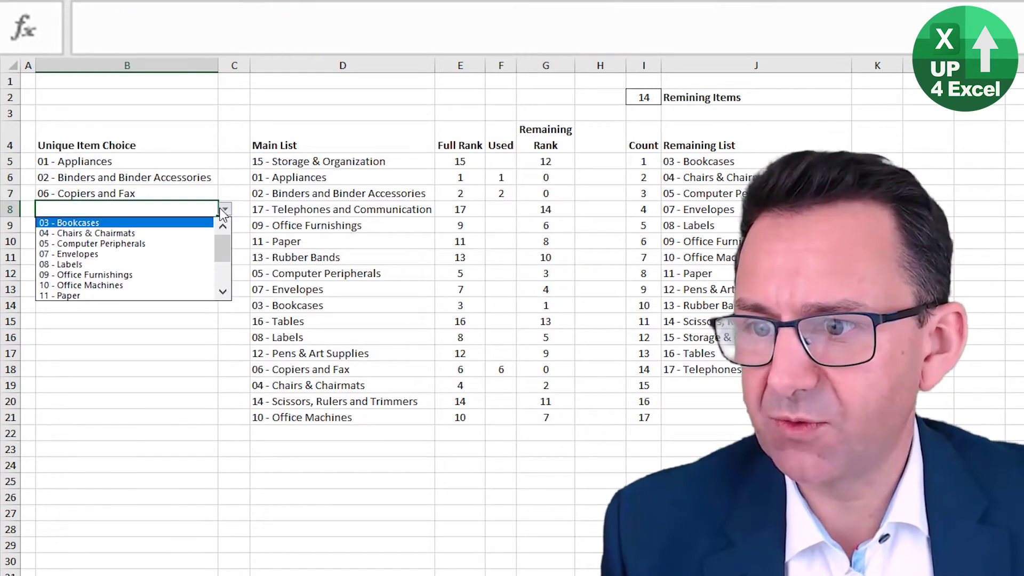
left_click(165, 235)
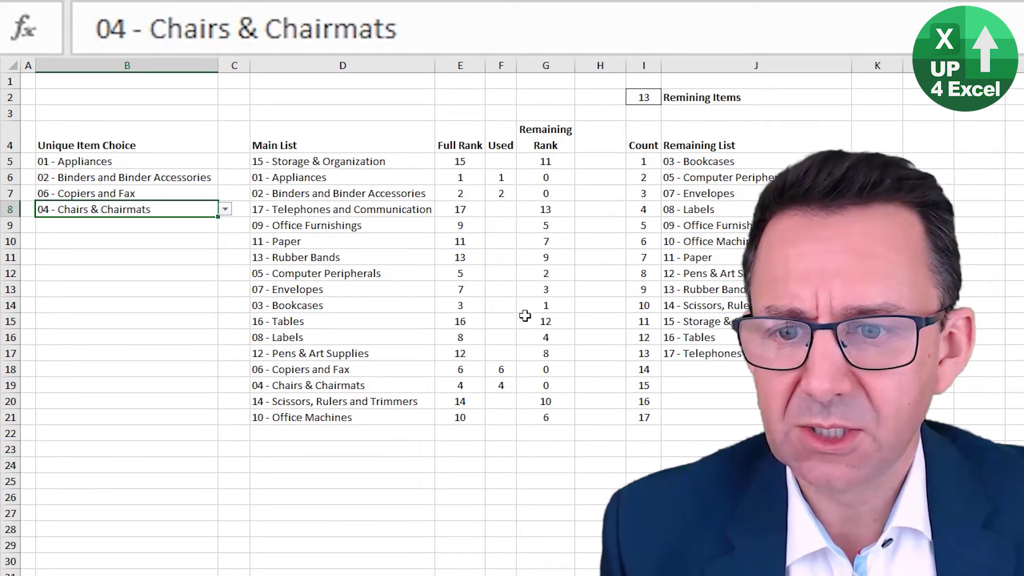
Check the Full and Remaining Ranks of Bookcases, Chairs & Chairmats and Computer Peripherals
left_click(466, 304)
left_click(536, 302)
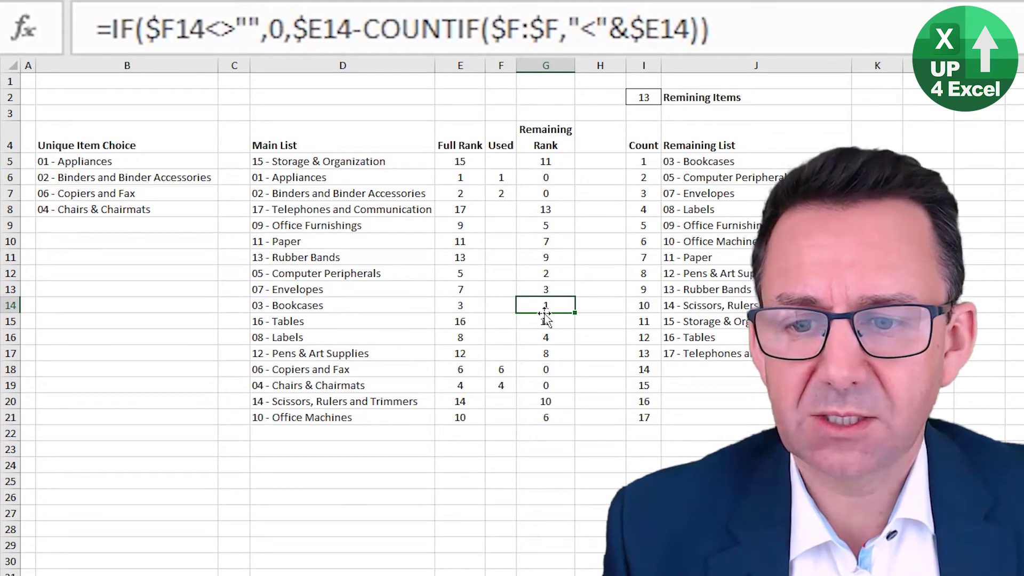
left_click(466, 384)
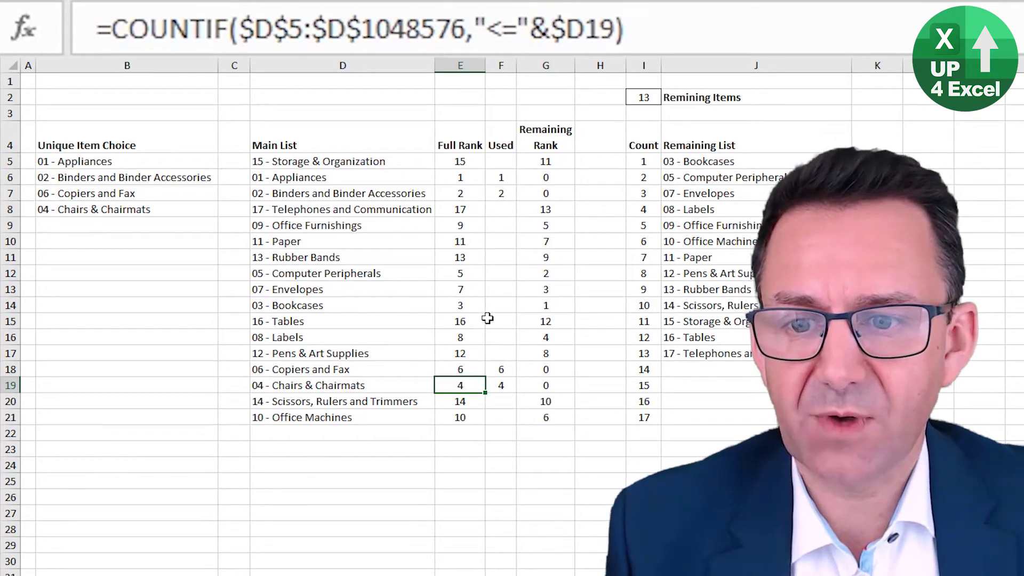
left_click(465, 275)
left_click(546, 272)
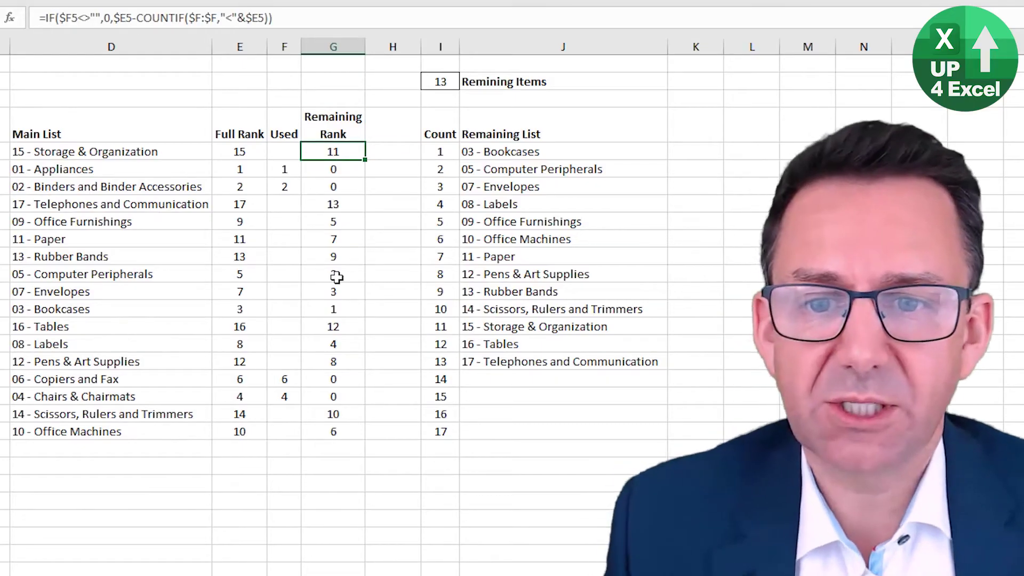
key("Right")
key("Right")
key("Up")
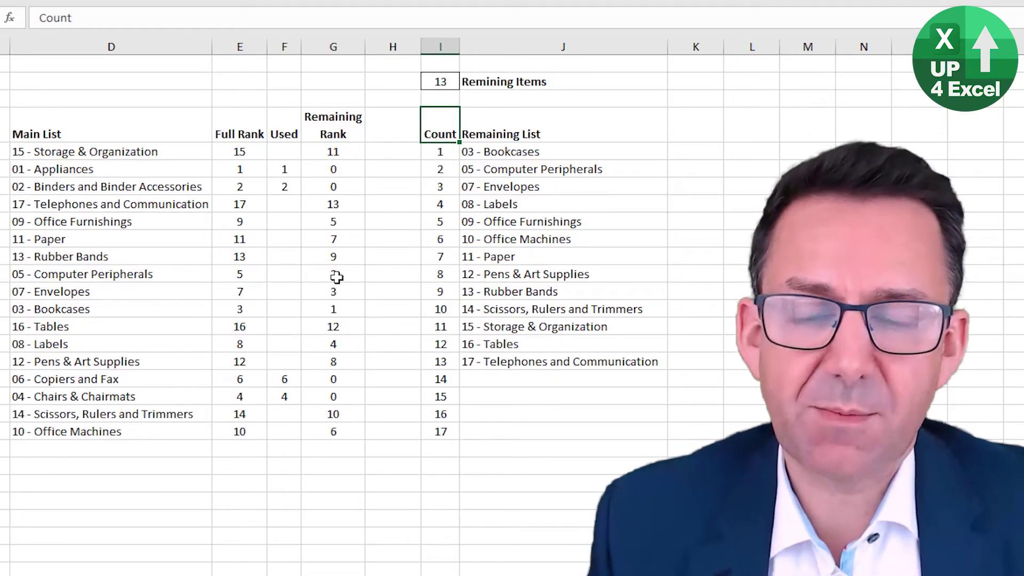
key("Down")
key("Down")
key("Down")
key("Down")
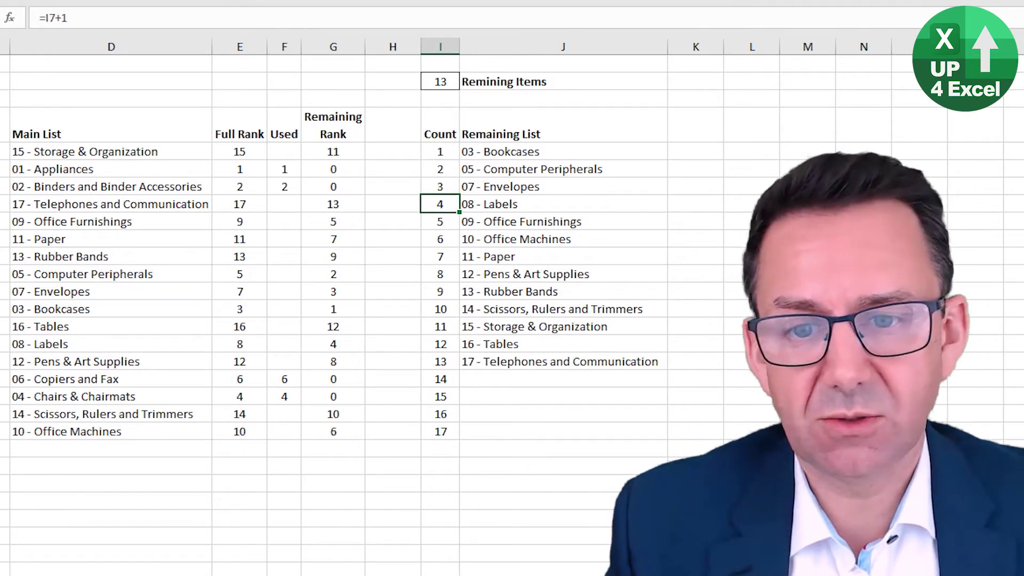
left_click(443, 151)
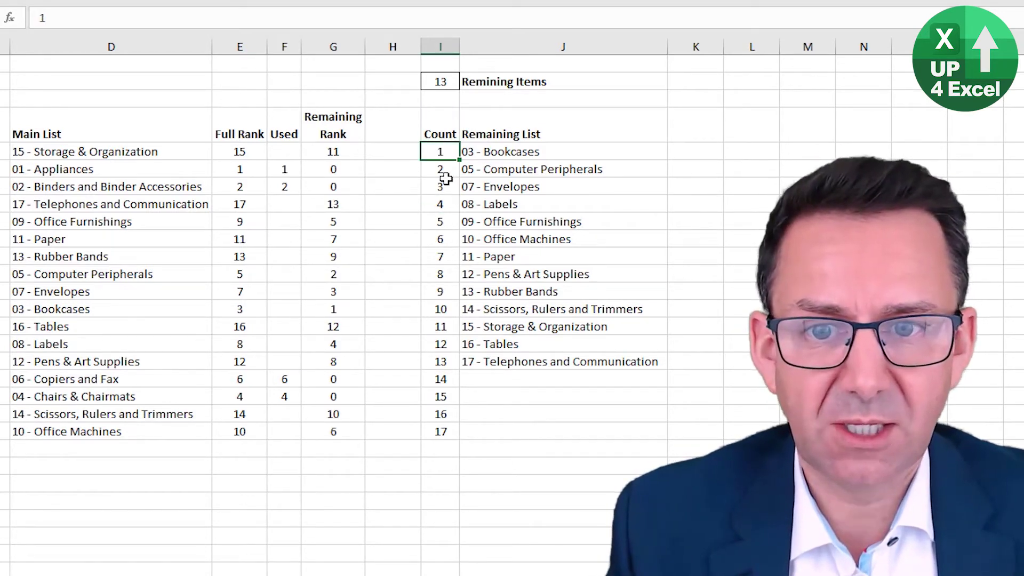
left_click(488, 151)
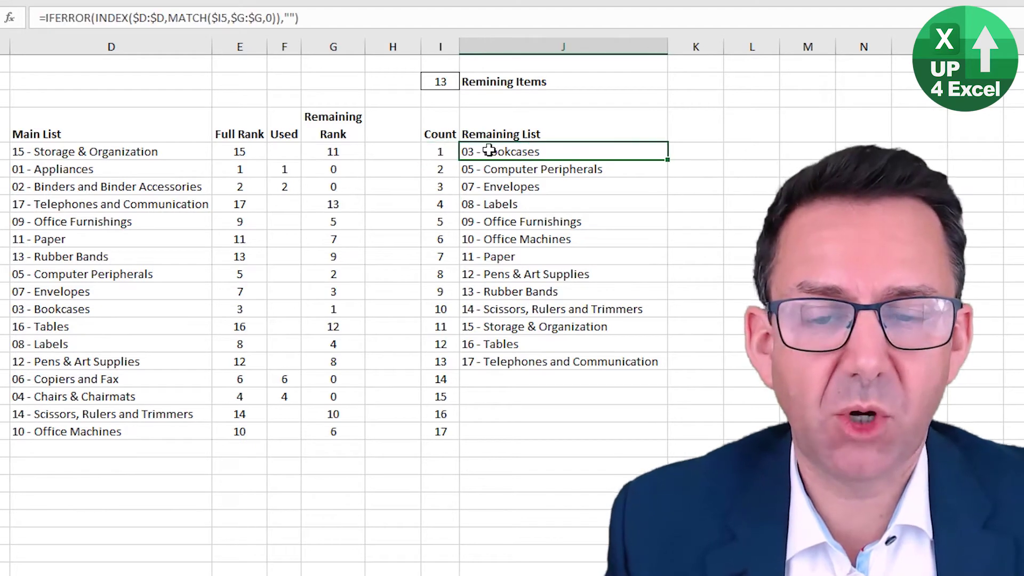
left_click(443, 151)
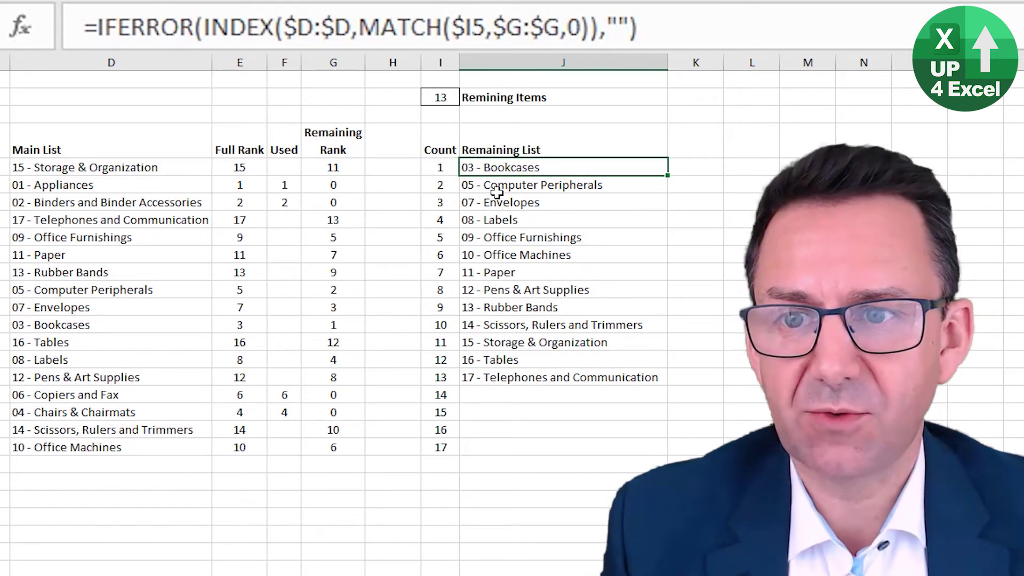
key("F2")
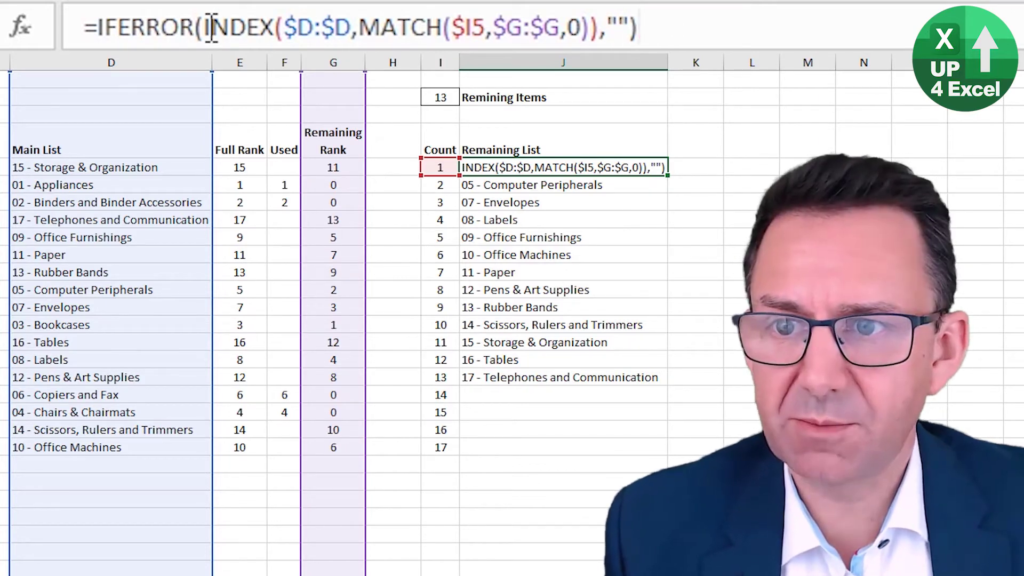
left_click_drag(204, 27, 600, 27)
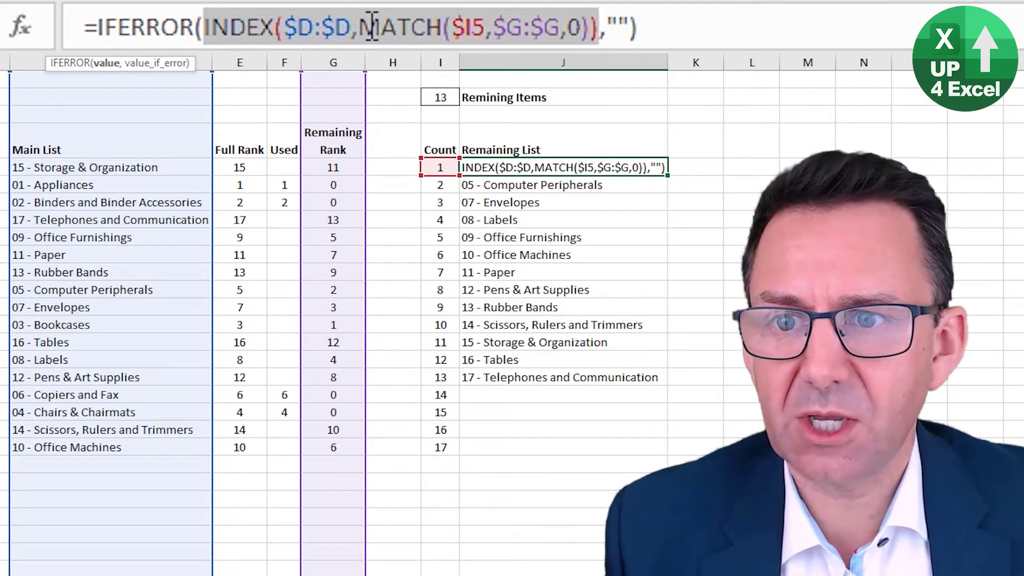
left_click_drag(362, 26, 592, 13)
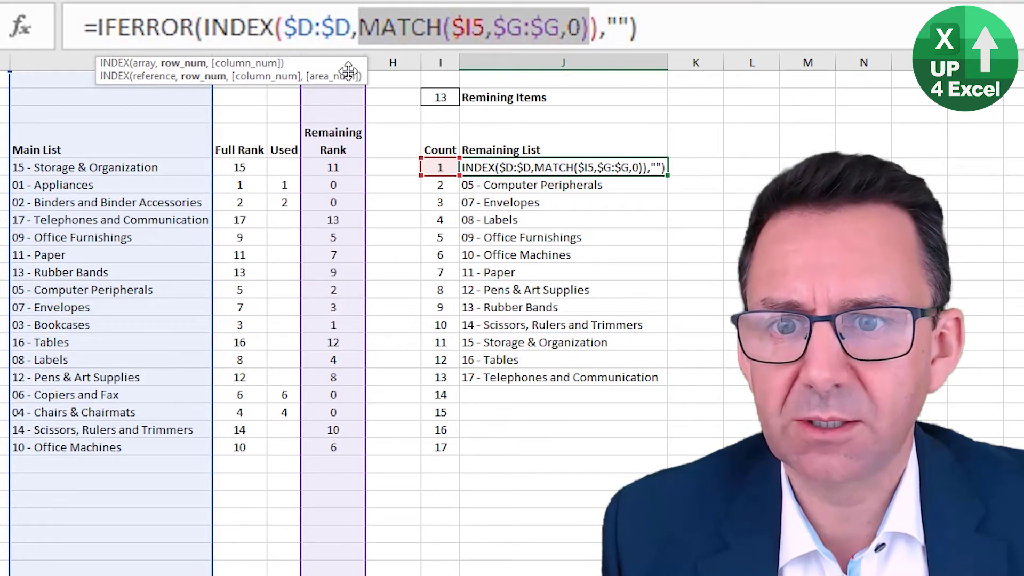
left_click_drag(347, 69, 14, 94)
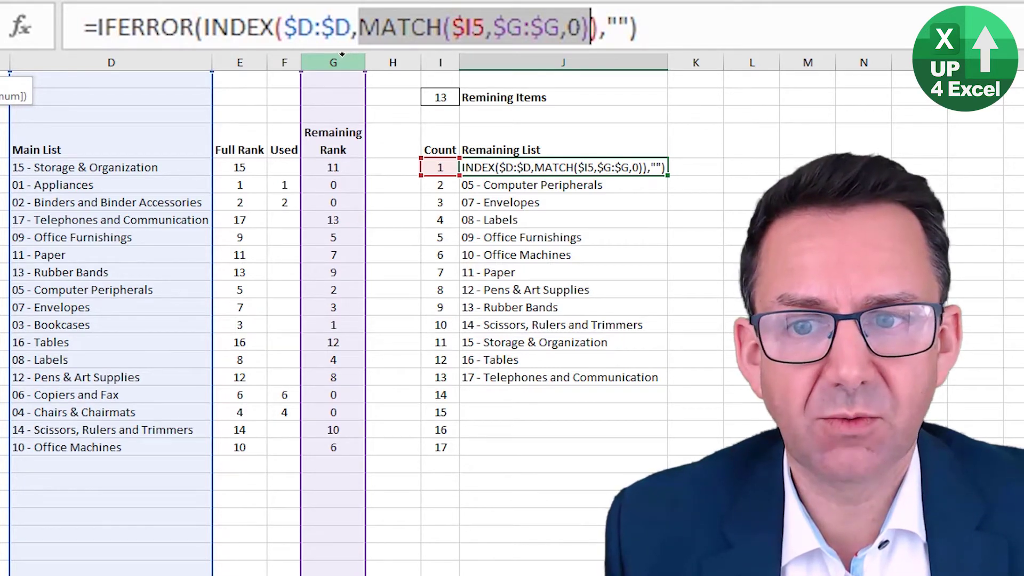
left_click(338, 328)
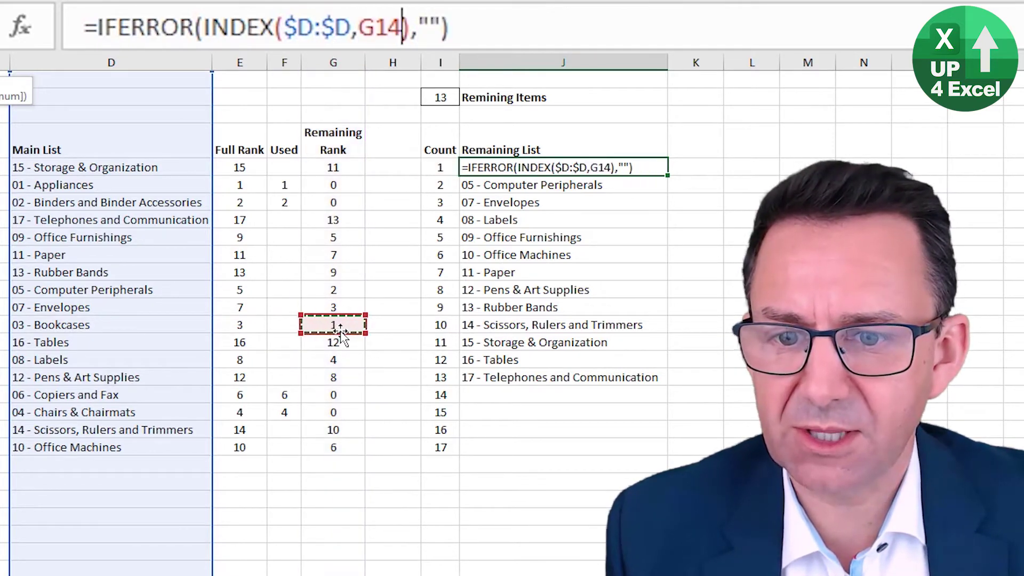
key("Escape")
type("`")
left_click(342, 323)
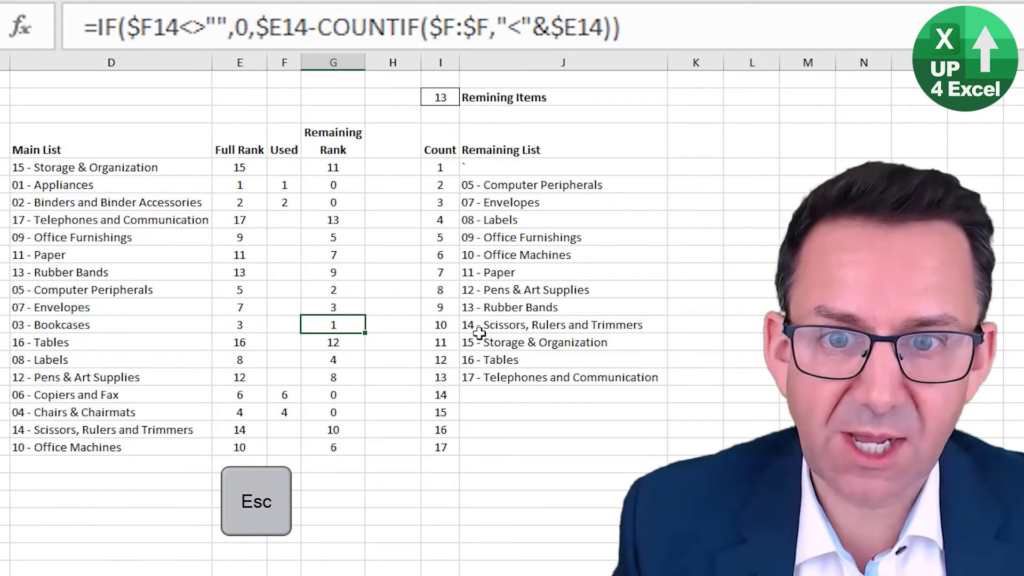
key("ctrl+z")
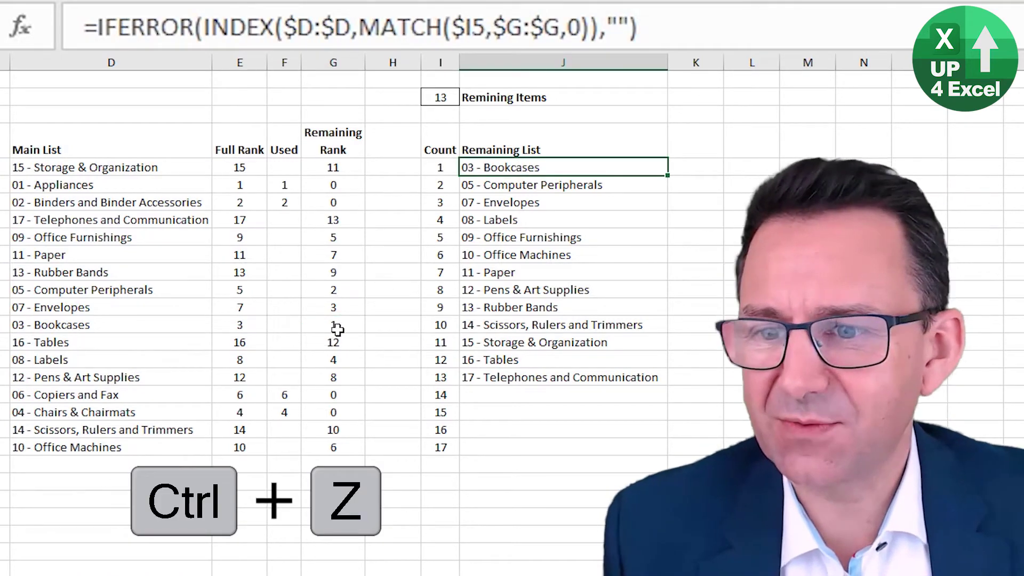
left_click(339, 327)
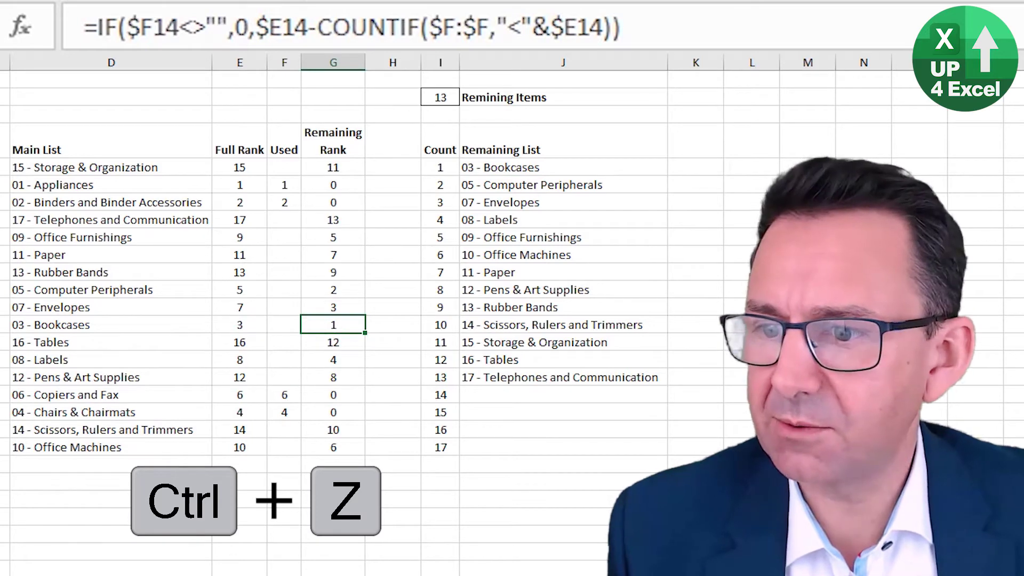
left_click(488, 167)
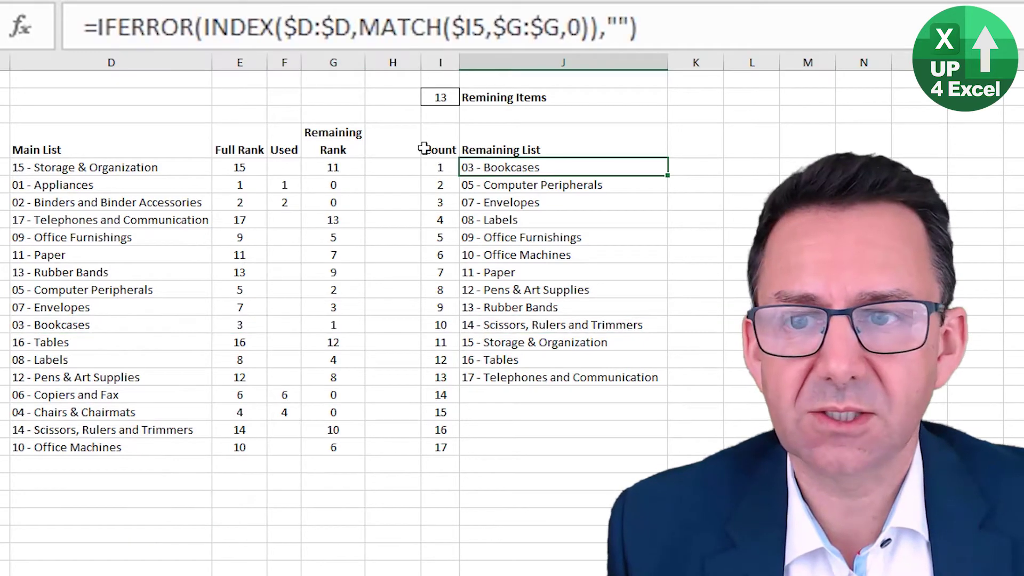
left_click(383, 32)
left_click_drag(358, 27, 609, 30)
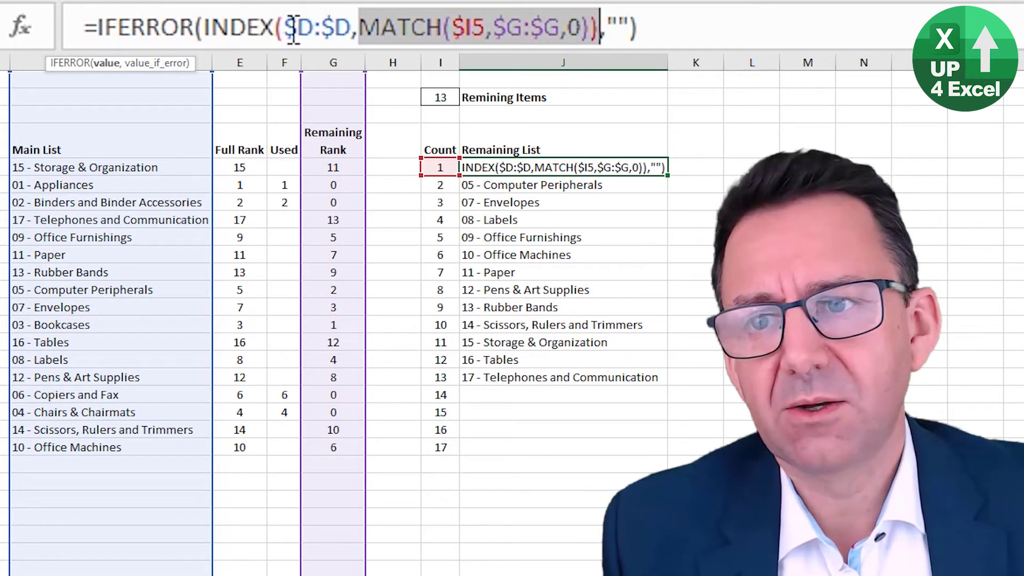
left_click_drag(288, 27, 351, 28)
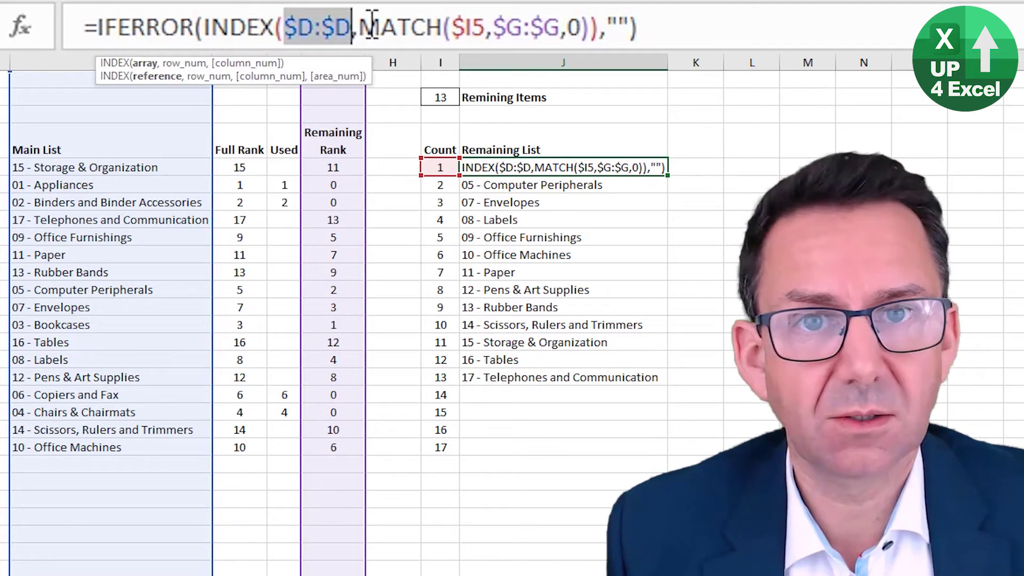
left_click(363, 27)
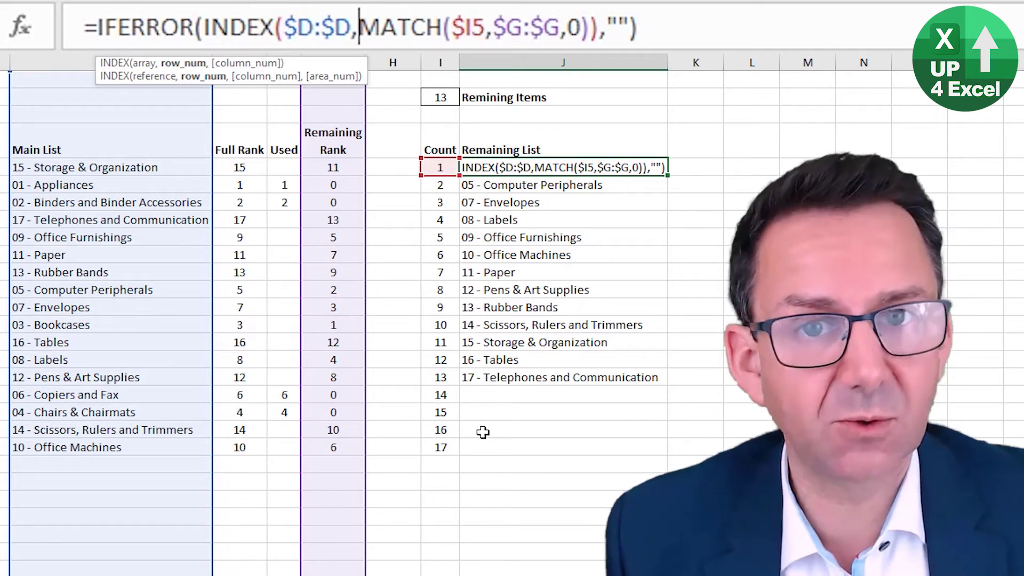
key("Return")
key("Up")
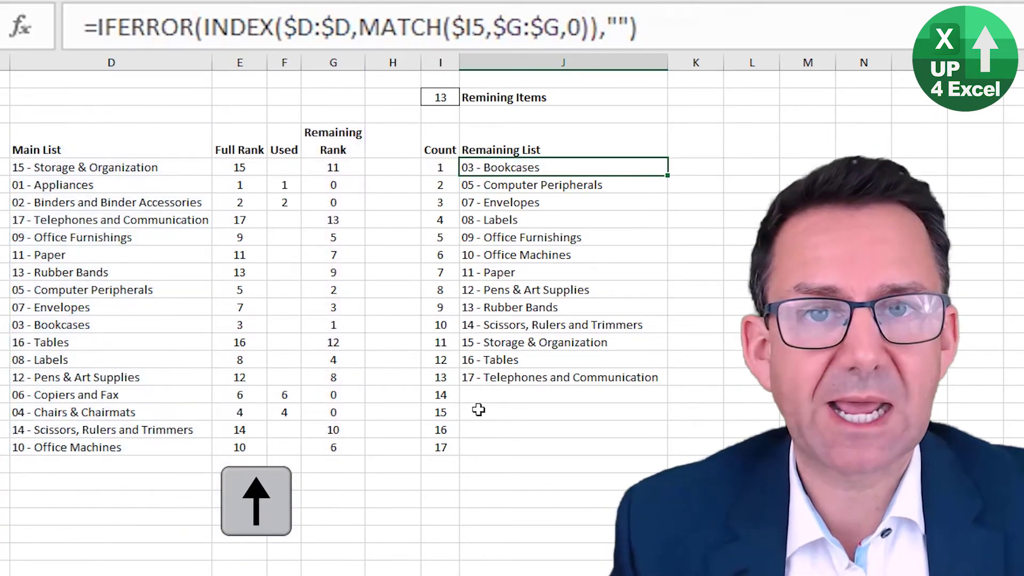
key("Down")
key("Down")
key("Down")
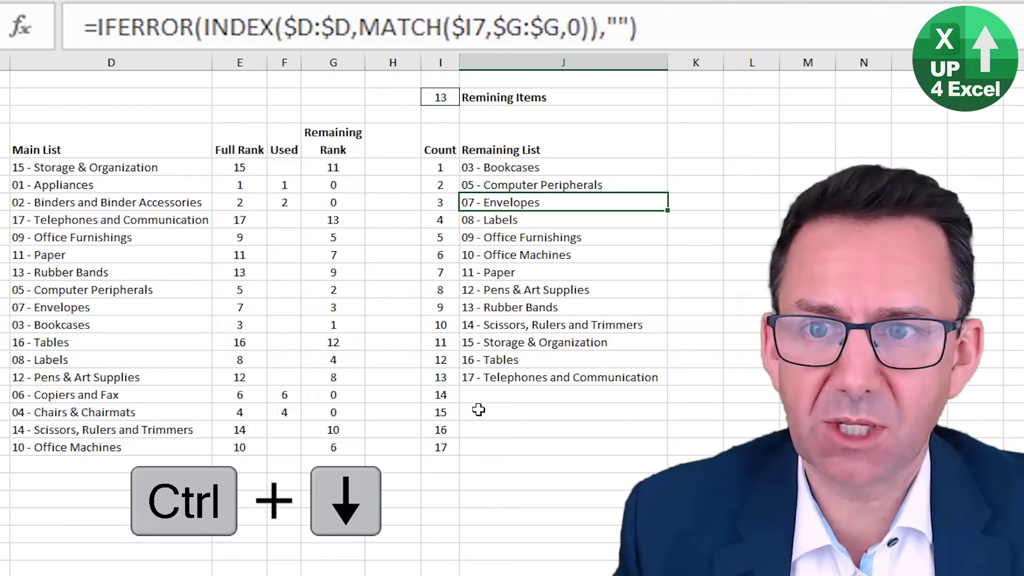
key("ctrl+Down")
key("Up")
key("Up")
key("Up")
key("Up")
key("Up")
key("Up")
key("Up")
key("Up")
key("Up")
key("Up")
key("Up")
key("Up")
key("Up")
key("Up")
key("Up")
key("Up")
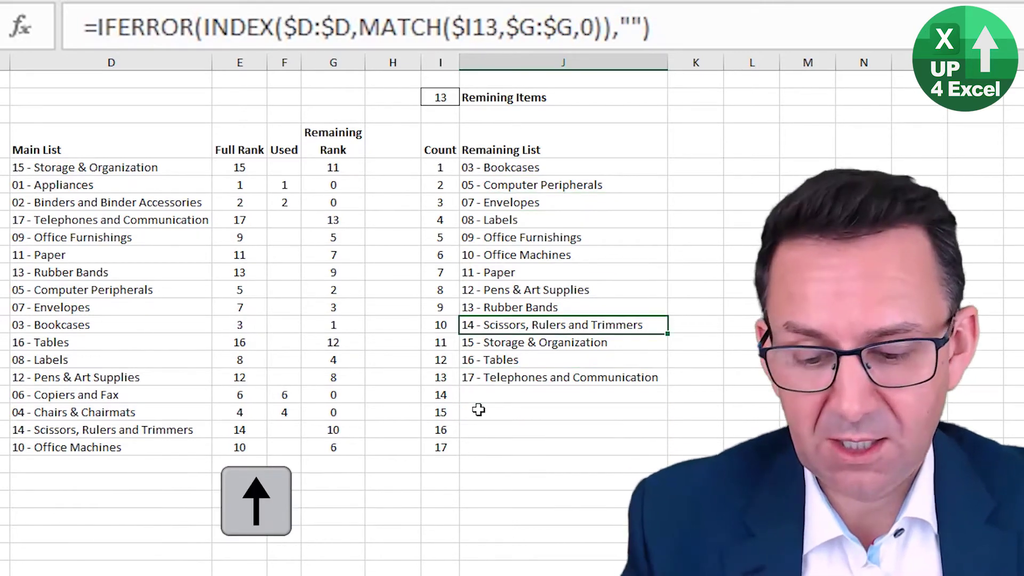
key("Down")
key("F2")
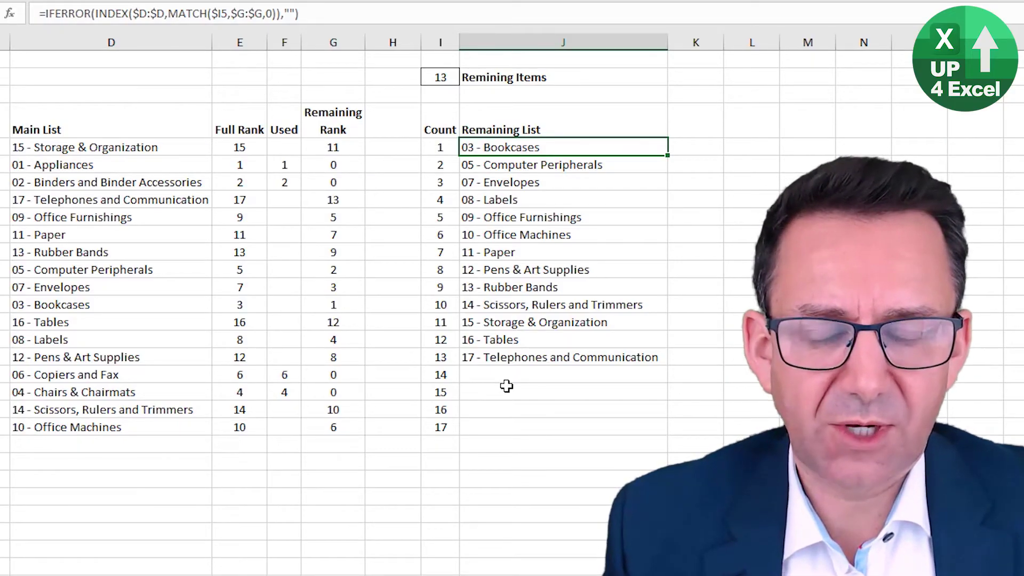
left_click_drag(518, 152, 526, 364)
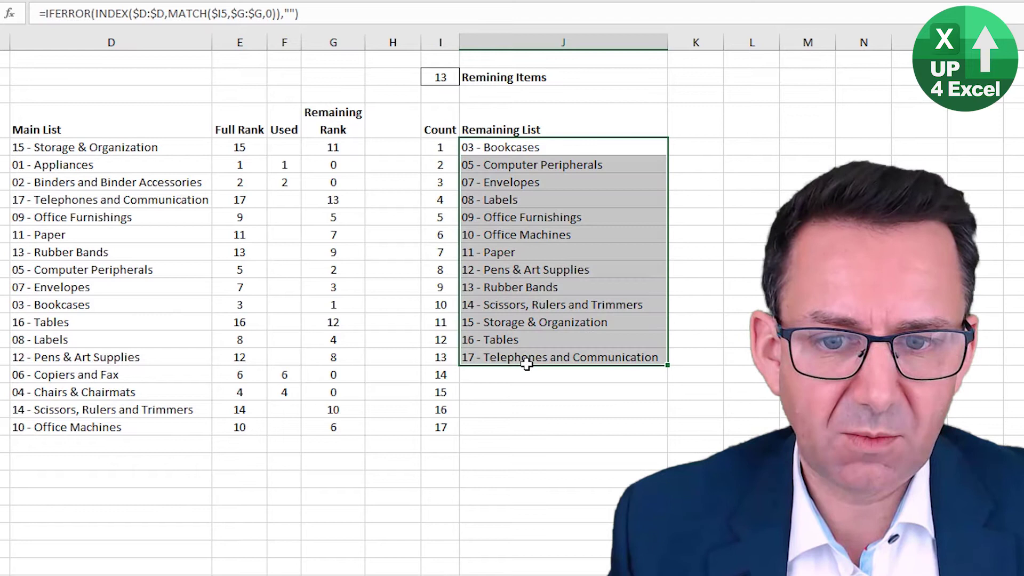
left_click(507, 439)
left_click(533, 147)
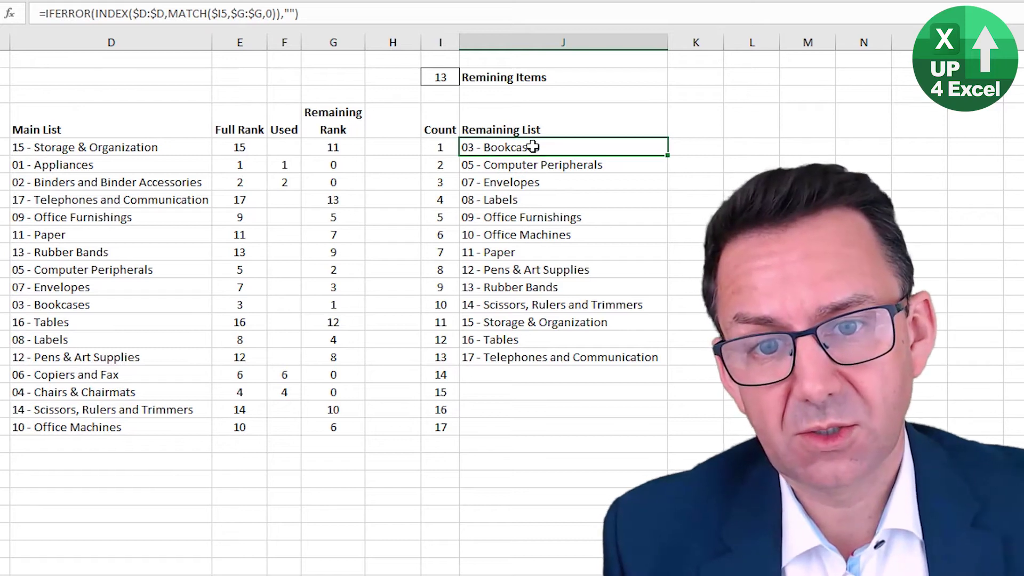
left_click_drag(530, 146, 517, 426)
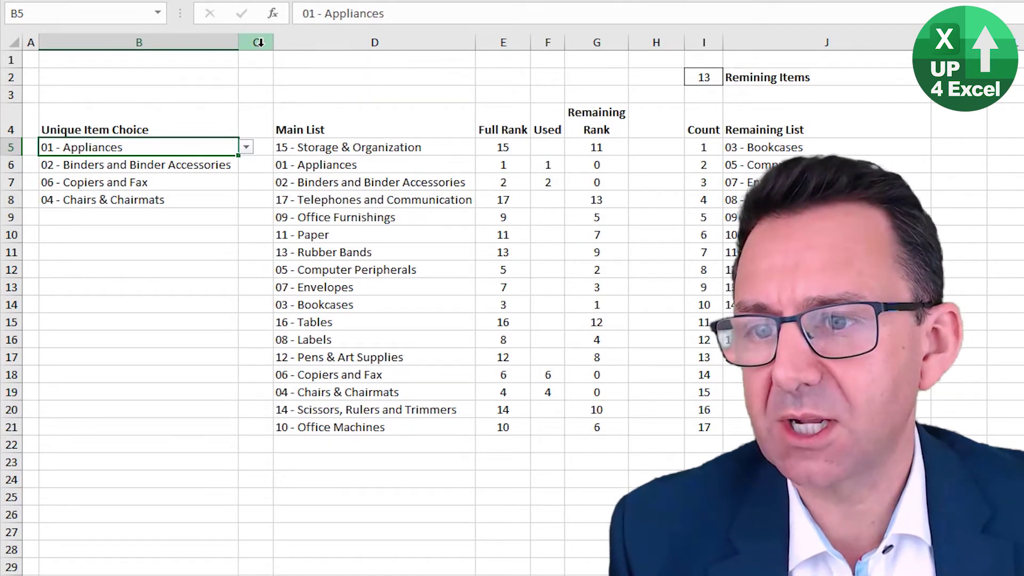
Insert a new empty column D before the Main List and widen it
right_click(308, 41)
left_click(383, 162)
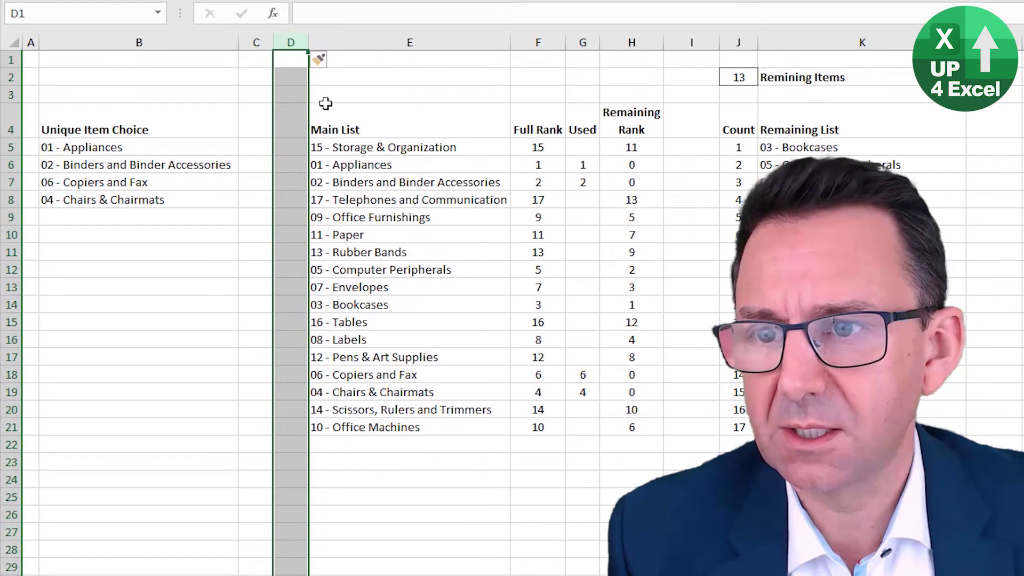
left_click_drag(304, 42, 442, 42)
Head the new column 'Easy Option' in D4 and make the header bold
left_click(416, 121)
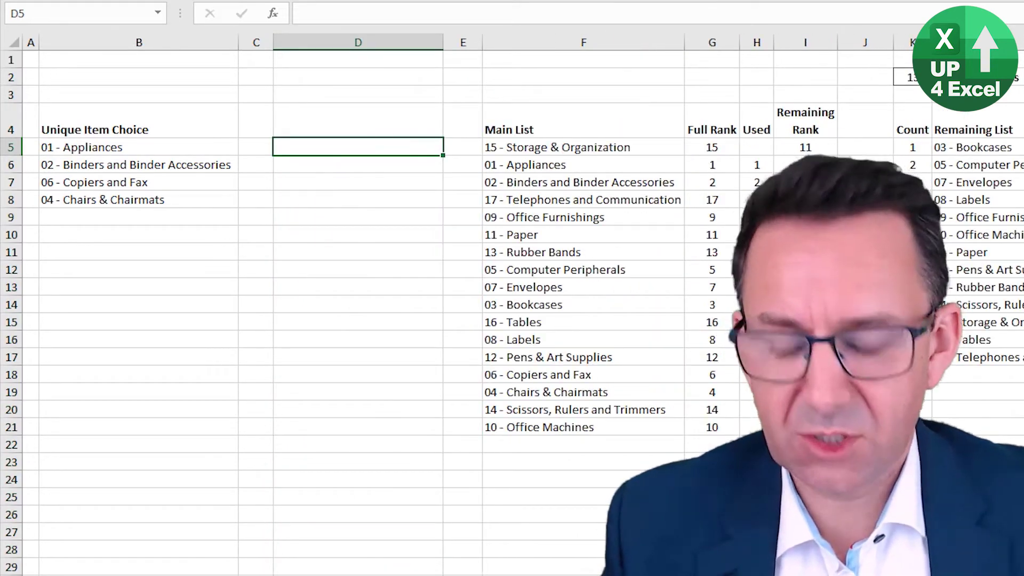
key("Up")
type("A")
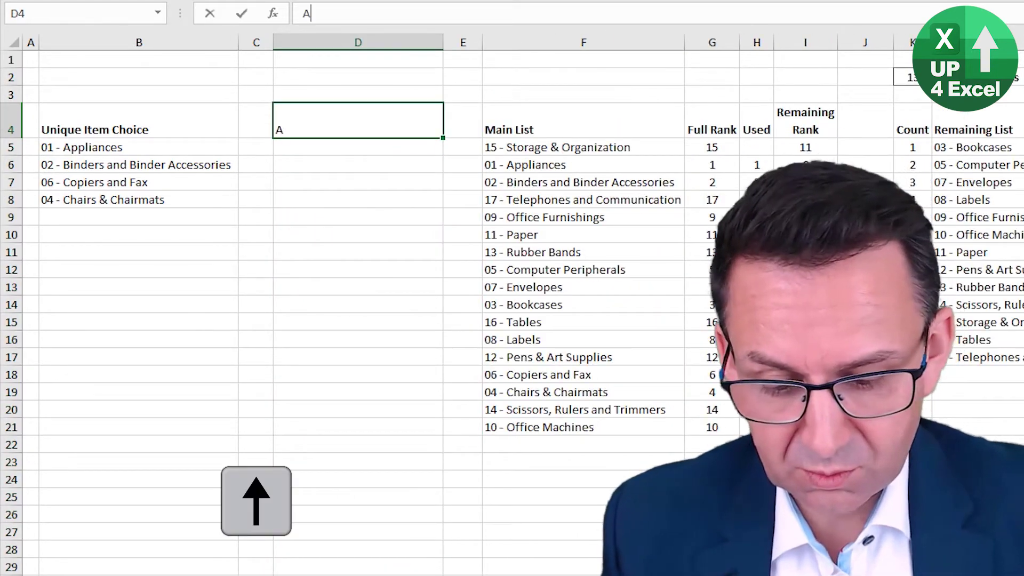
key("BackSpace")
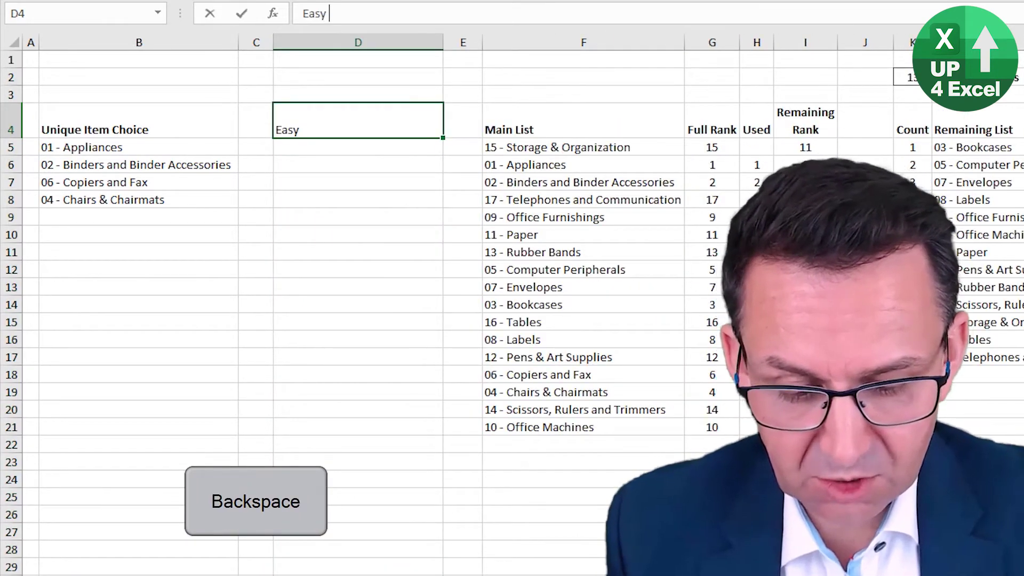
type("Easy Option")
key("Return")
key("Up")
key("ctrl+b")
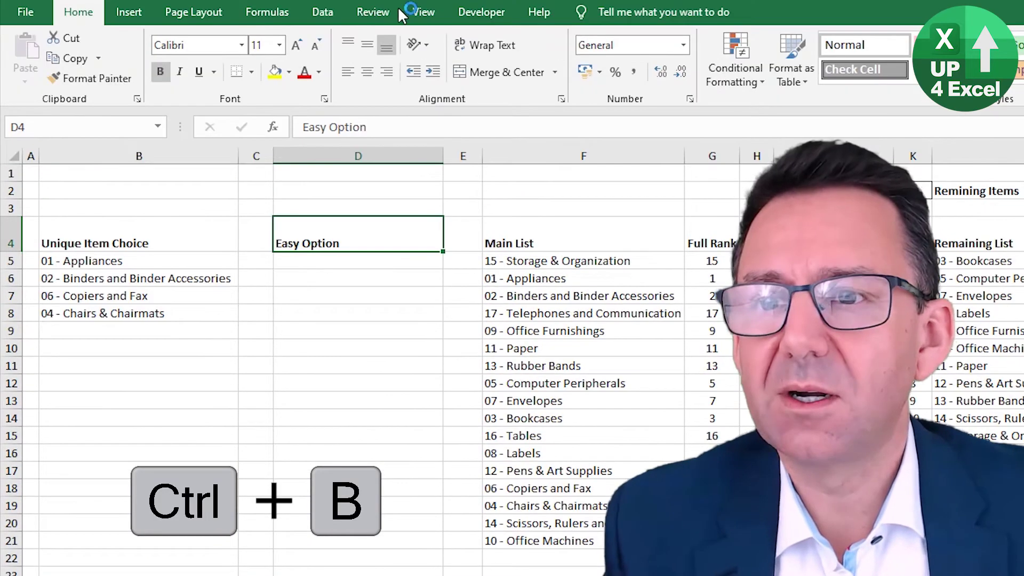
left_click(322, 11)
Give D5:D21 a List data validation sourced from the Remaining List =$L$5:$L$21
left_click_drag(347, 223, 344, 459)
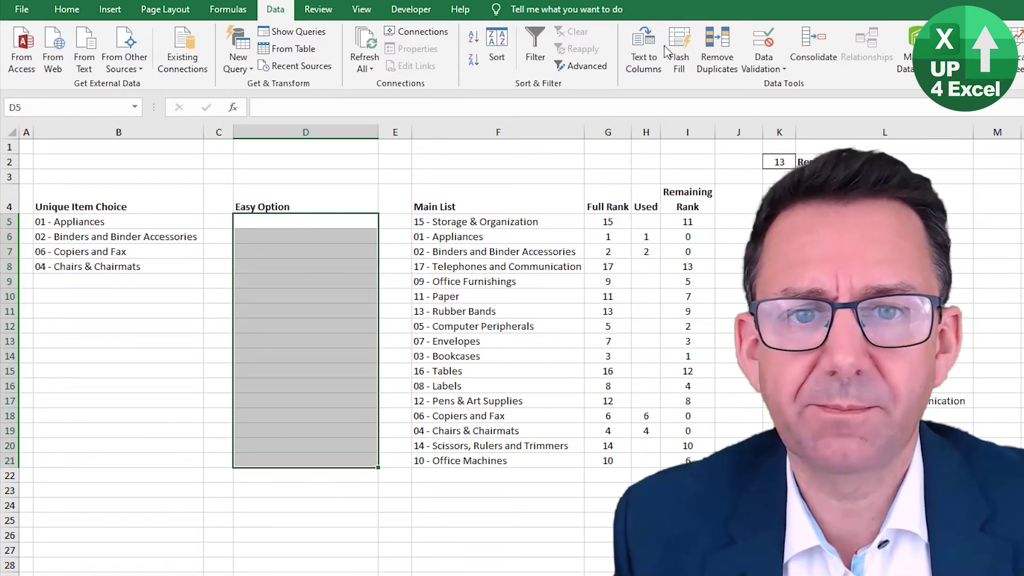
left_click(764, 50)
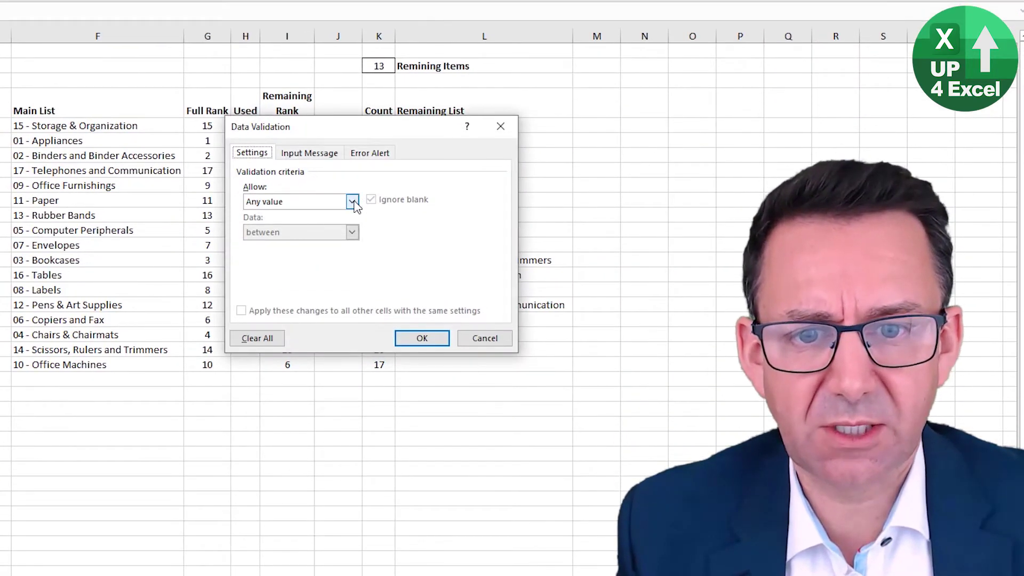
left_click(352, 297)
left_click(278, 337)
left_click(288, 264)
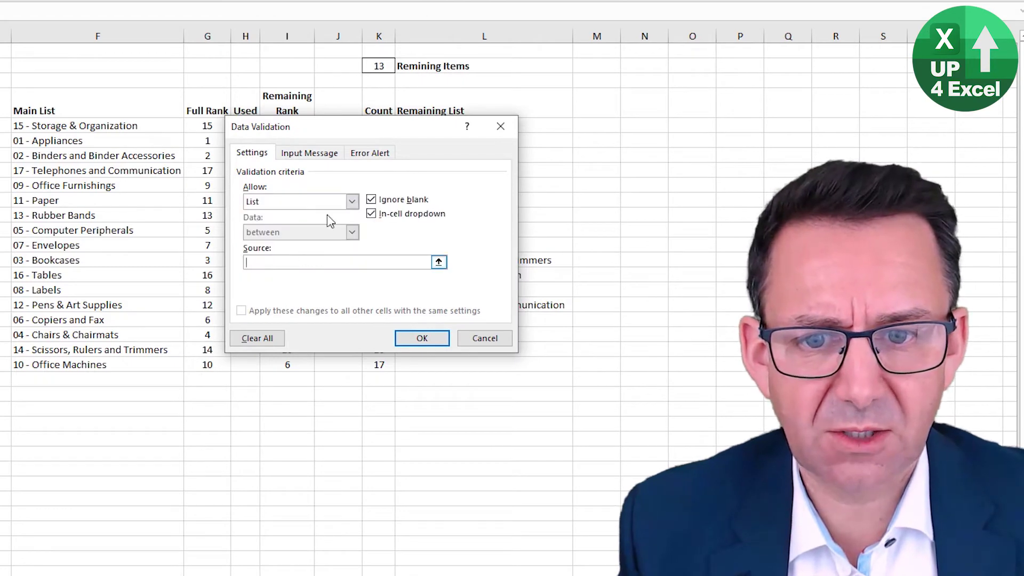
left_click_drag(405, 121, 418, 361)
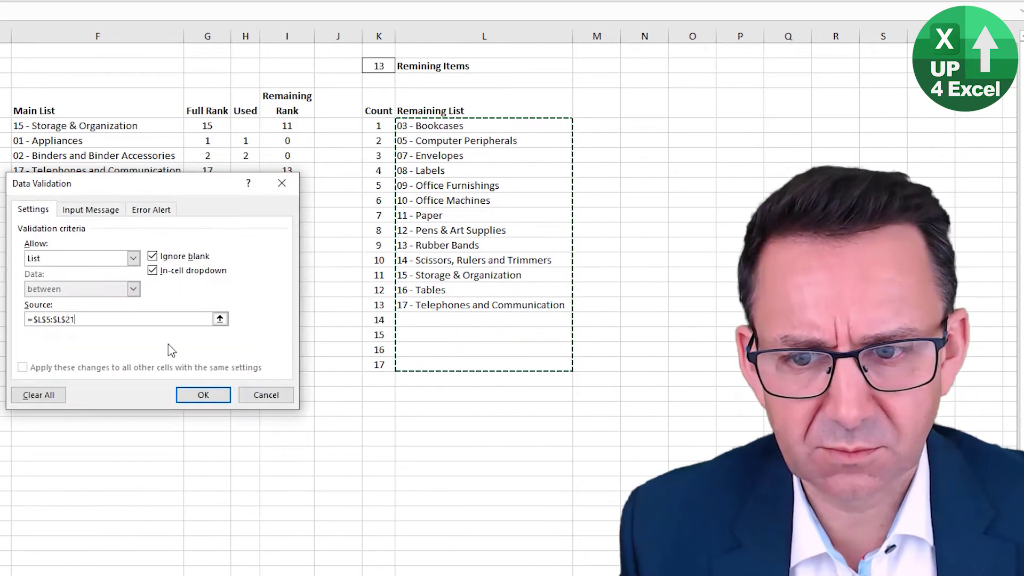
left_click(201, 393)
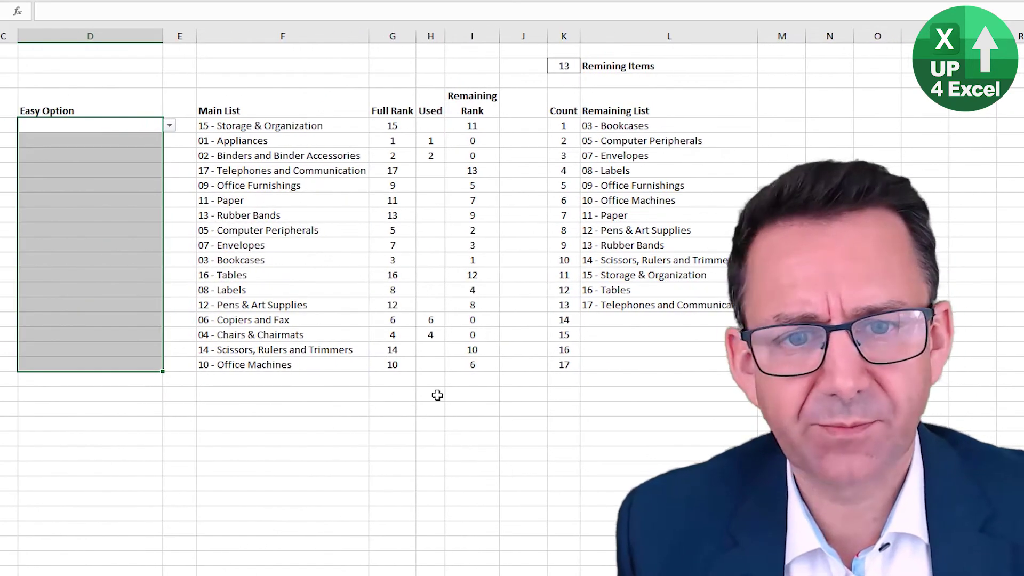
Repoint H5's Used formula from $B:$B to $D:$D and fill it down to H21
left_click(428, 128)
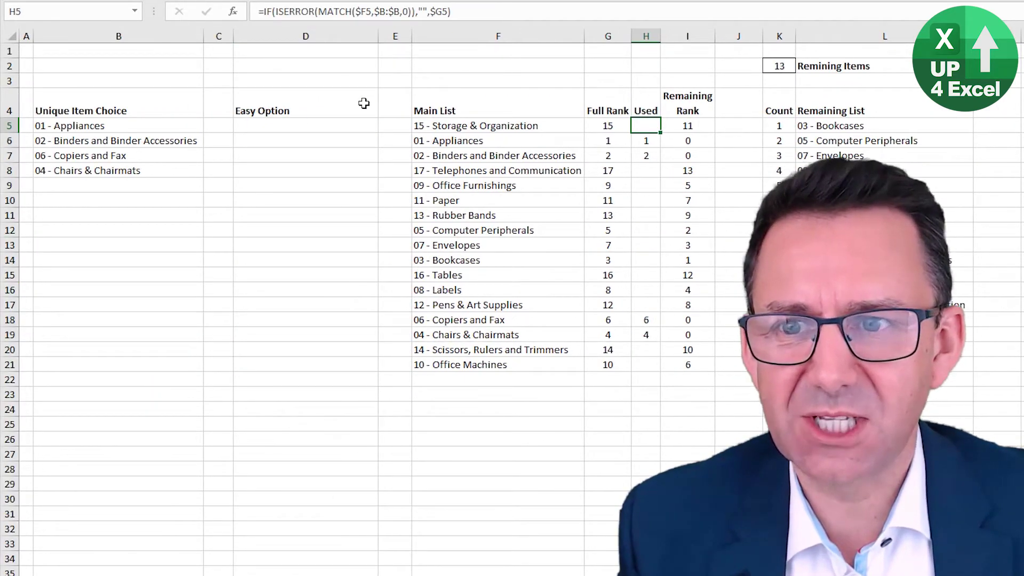
key("F2")
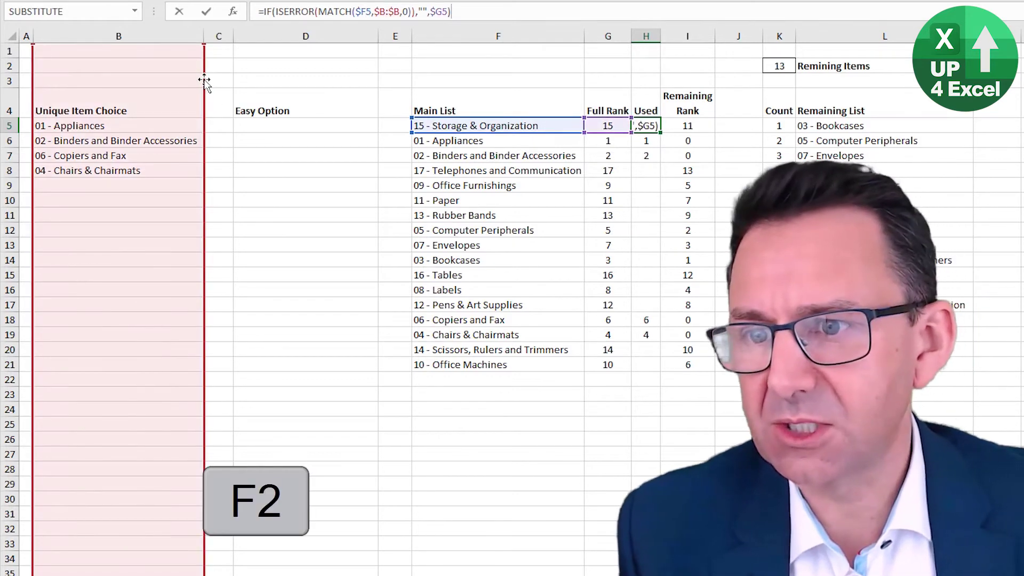
left_click_drag(205, 85, 308, 80)
key("Return")
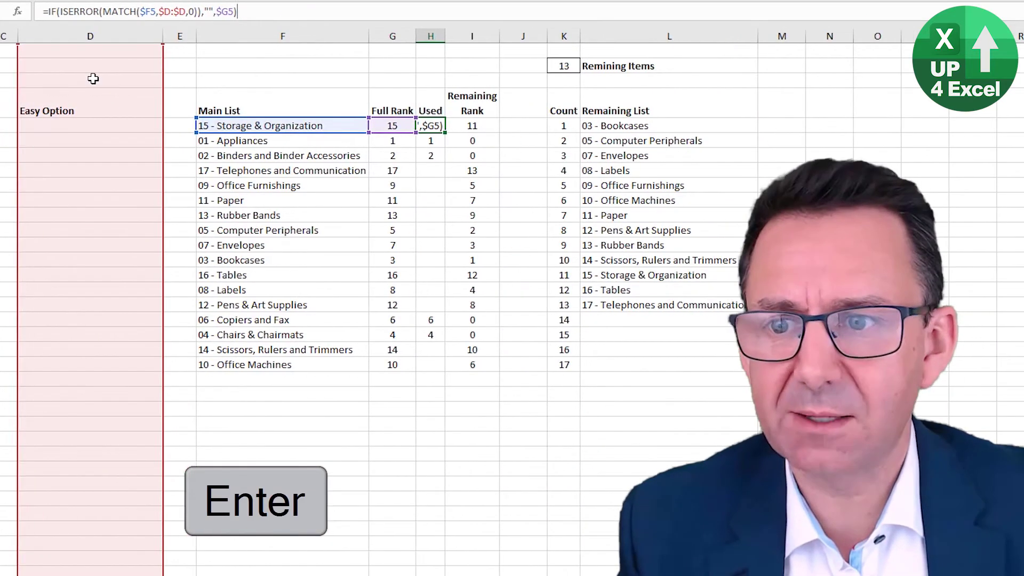
key("ctrl+c")
key("shift+Down")
key("shift+Down")
key("shift+Down")
key("shift+Down")
key("shift+Down")
key("shift+Down")
key("shift+Down")
key("shift+Down")
key("shift+Down")
key("shift+Down")
key("shift+Down")
key("shift+Down")
key("shift+Down")
key("shift+Down")
key("shift+Down")
key("shift+Down")
key("Return")
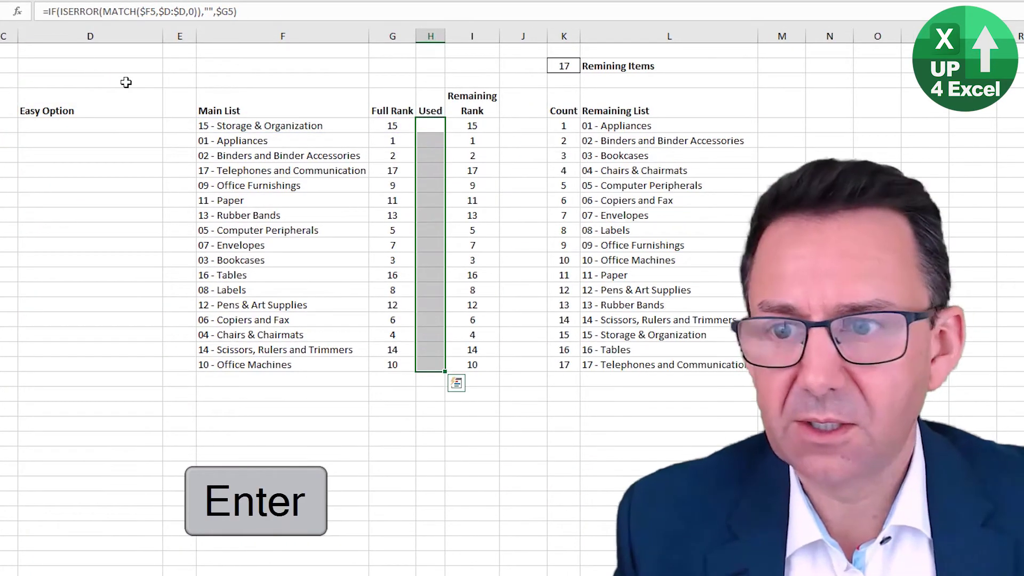
Pick 02 - Binders and Binder Accessories, 04 - Chairs & Chairmats and 01 - Appliances in D5:D7
left_click(71, 129)
left_click(169, 124)
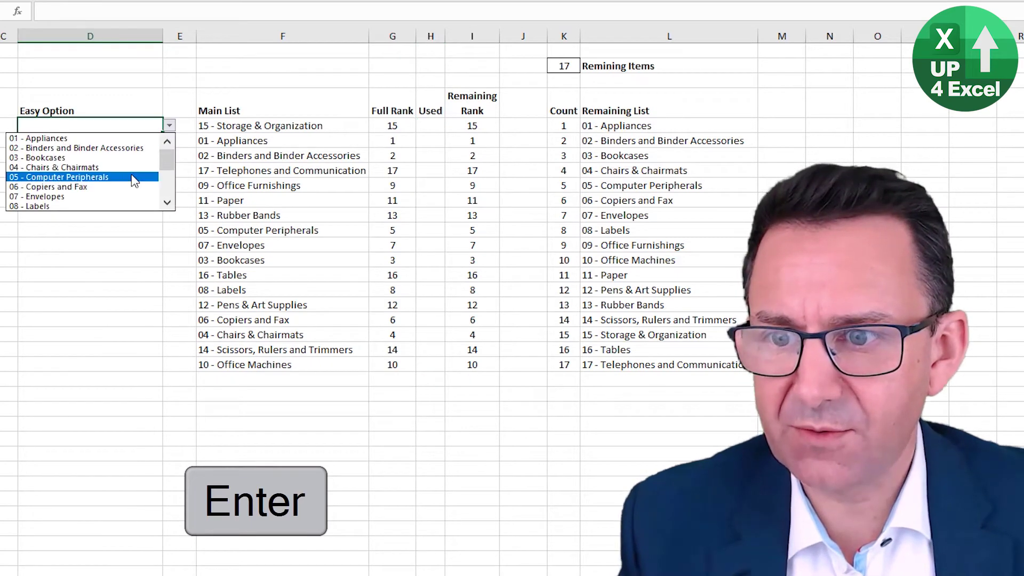
left_click(131, 148)
left_click(140, 144)
left_click(170, 140)
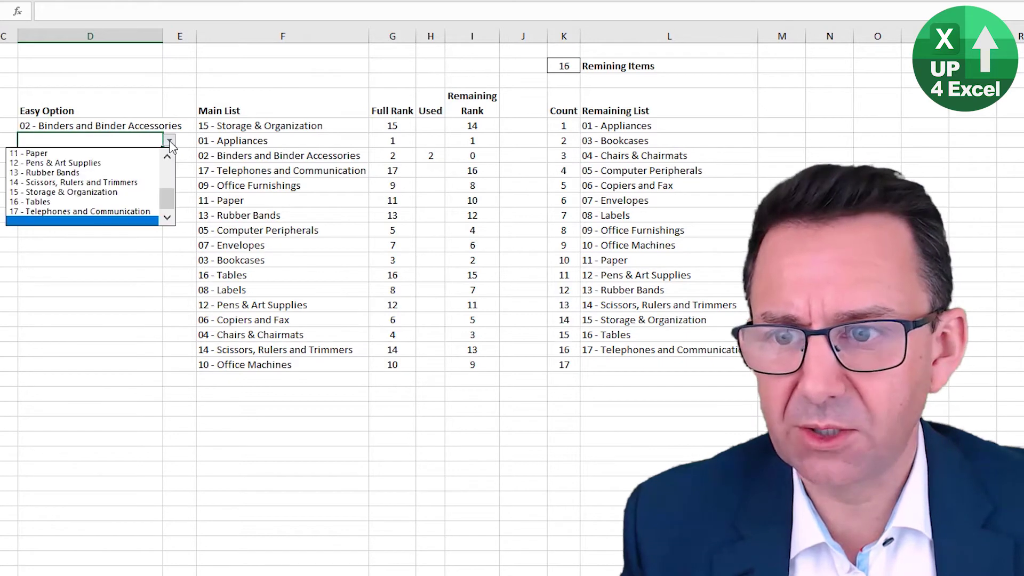
scroll(171, 160, "up", 3)
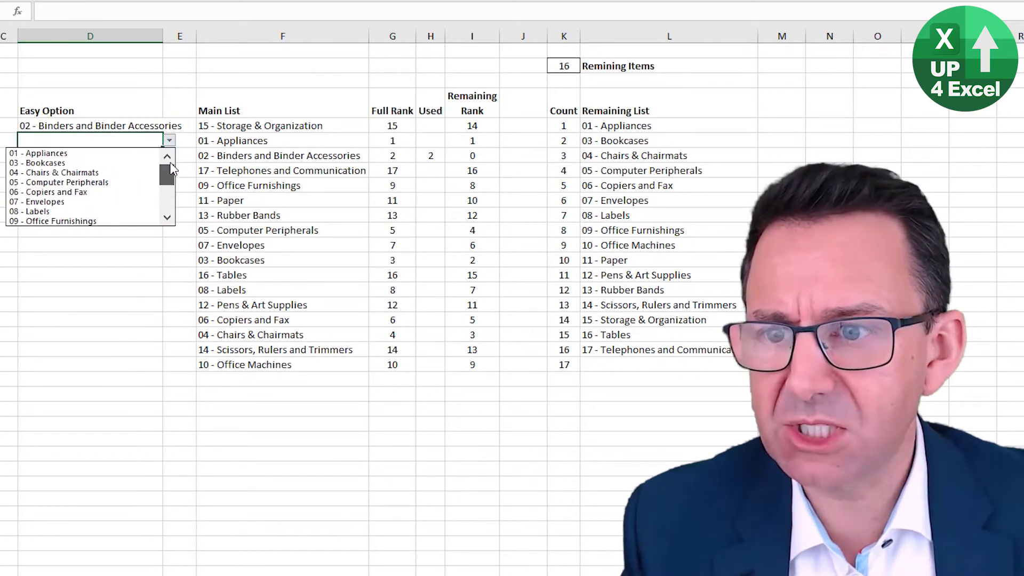
scroll(171, 165, "down", 3)
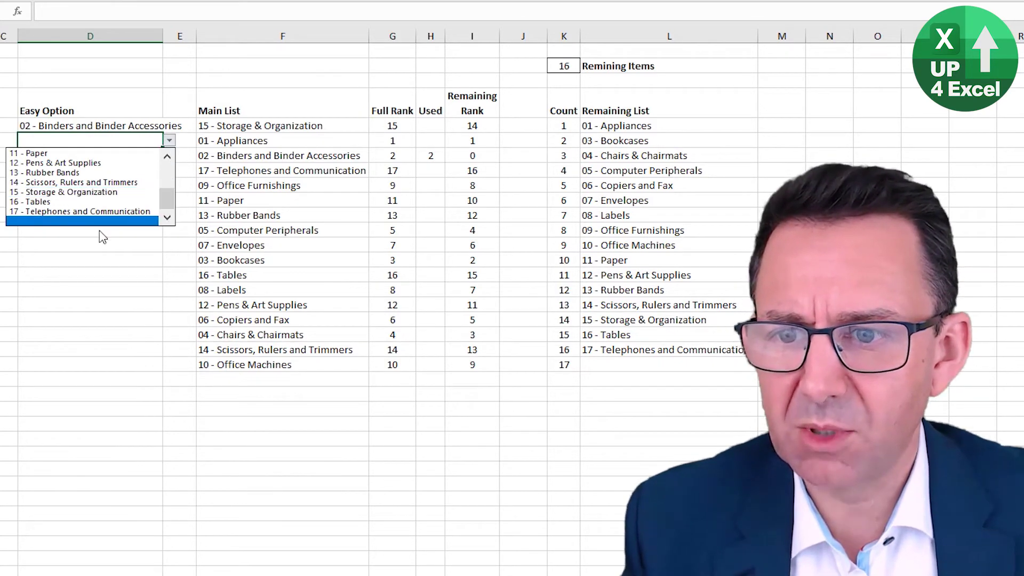
scroll(167, 208, "up", 3)
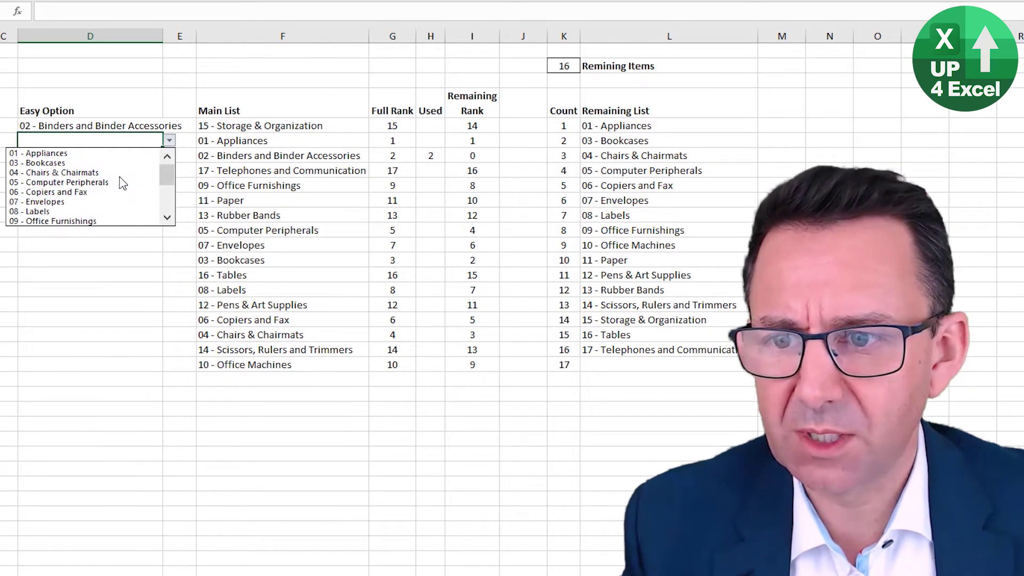
left_click(124, 172)
left_click(158, 157)
left_click(169, 156)
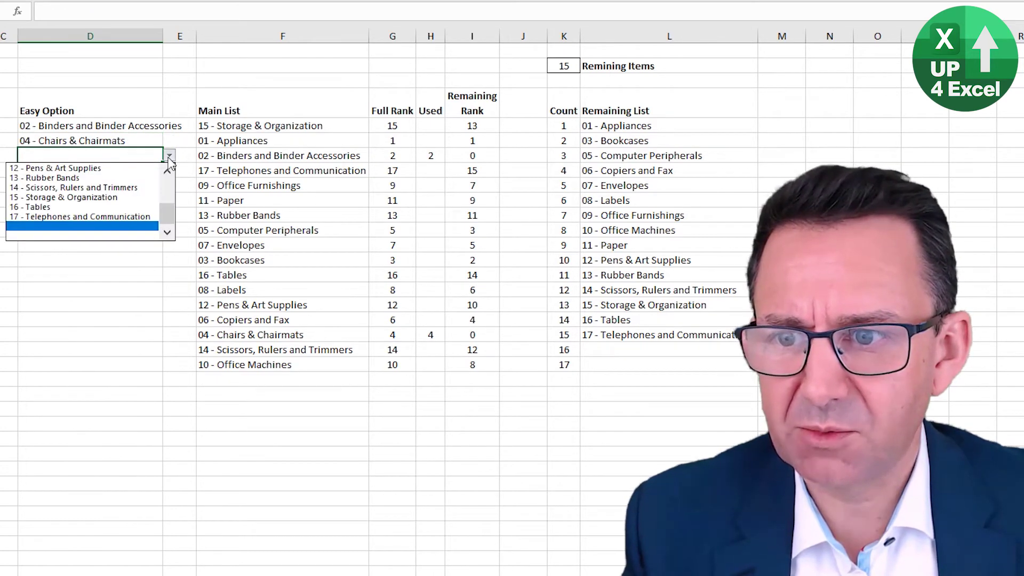
scroll(167, 181, "up", 4)
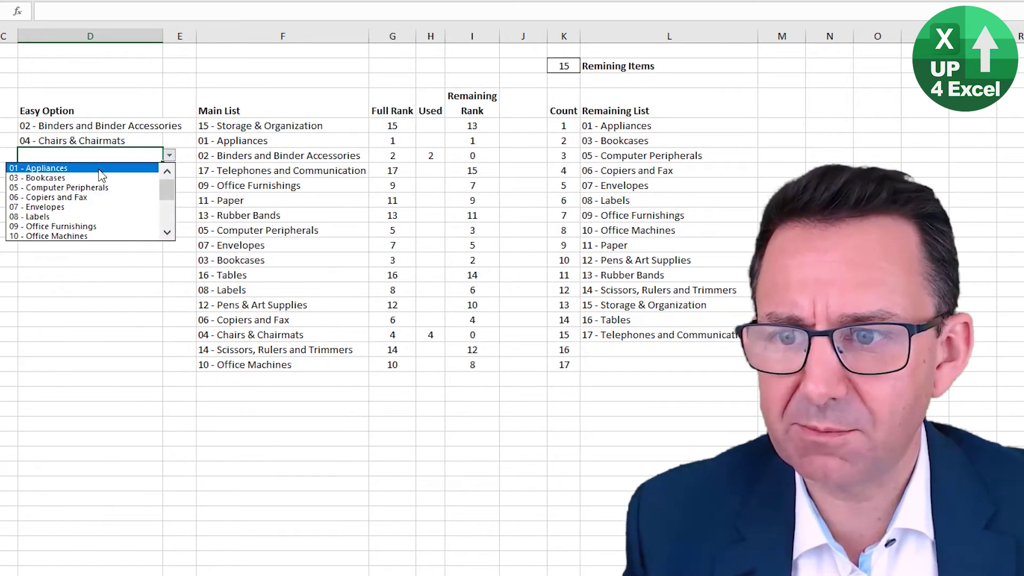
left_click(104, 169)
Pick 17 - Telephones and Communication, 05 - Computer Peripherals and 14 - Scissors, Rulers and Trimmers in D8:D10, then autofit column D
left_click(159, 170)
left_click(170, 170)
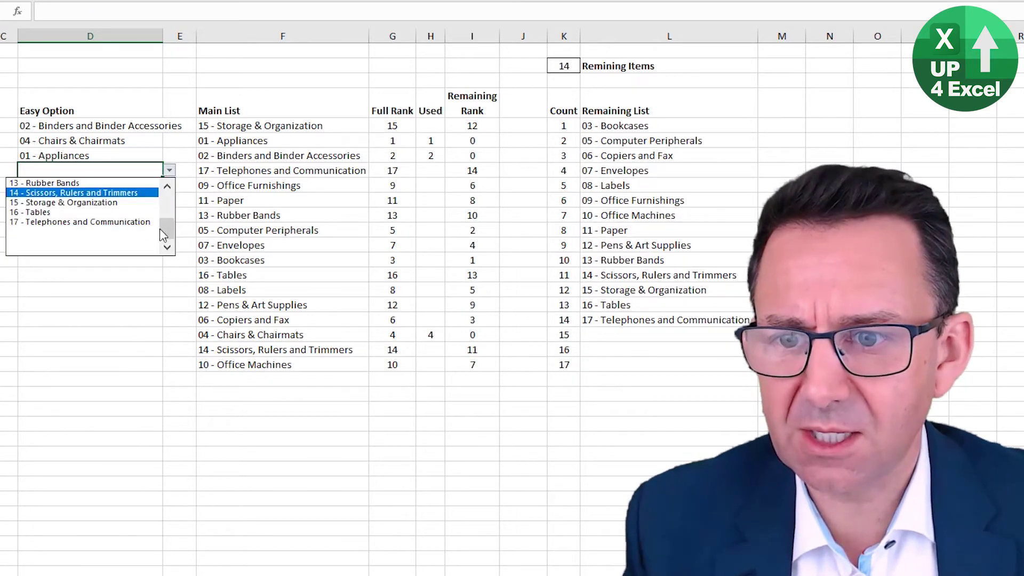
mouse_move(163, 236)
left_mouse_down()
mouse_move(167, 193)
mouse_move(166, 254)
left_mouse_up()
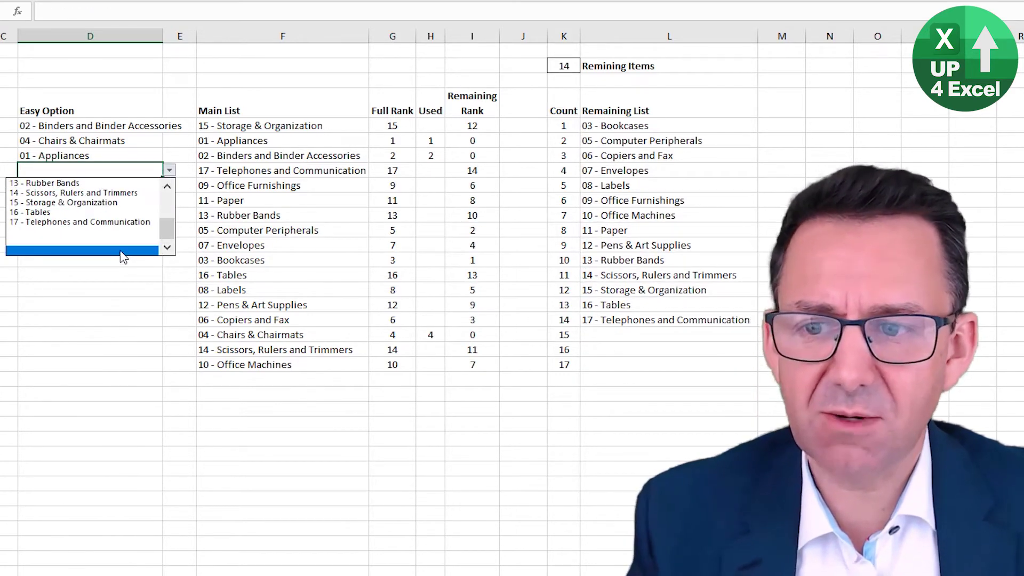
left_click(115, 220)
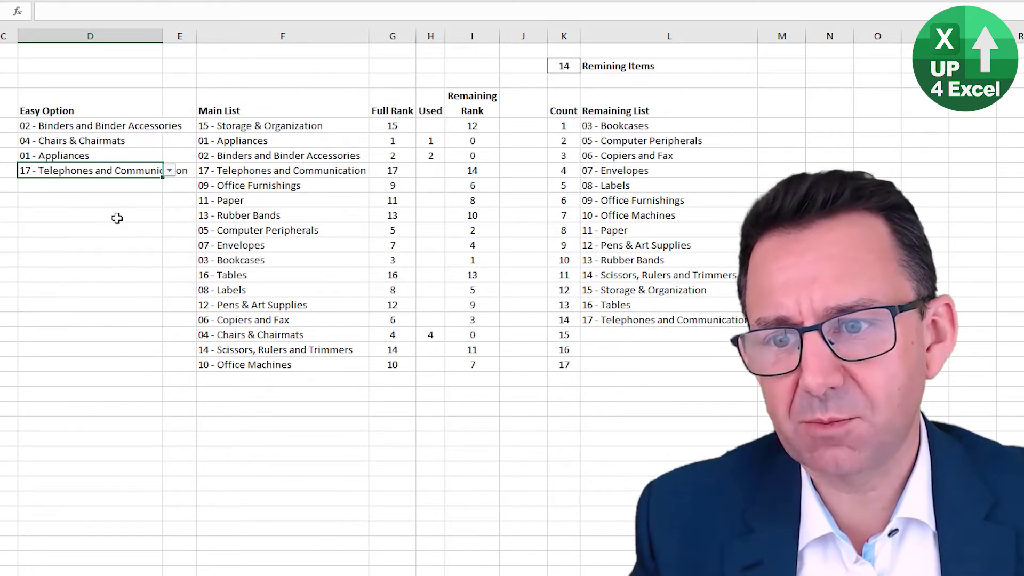
left_click(152, 184)
left_click(169, 185)
left_click_drag(166, 245, 166, 211)
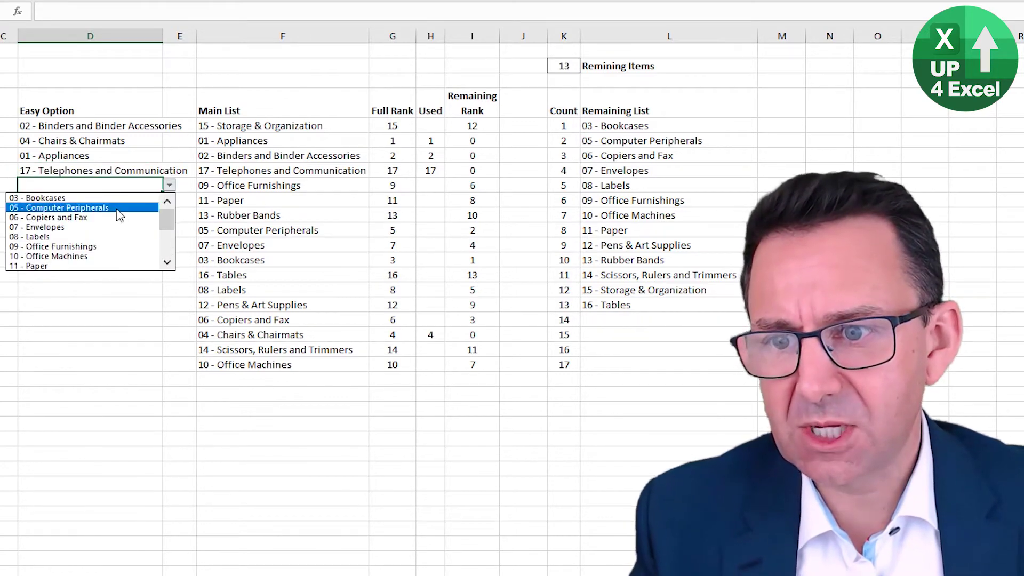
left_click(115, 207)
left_click(140, 214)
left_click(148, 198)
left_click(169, 199)
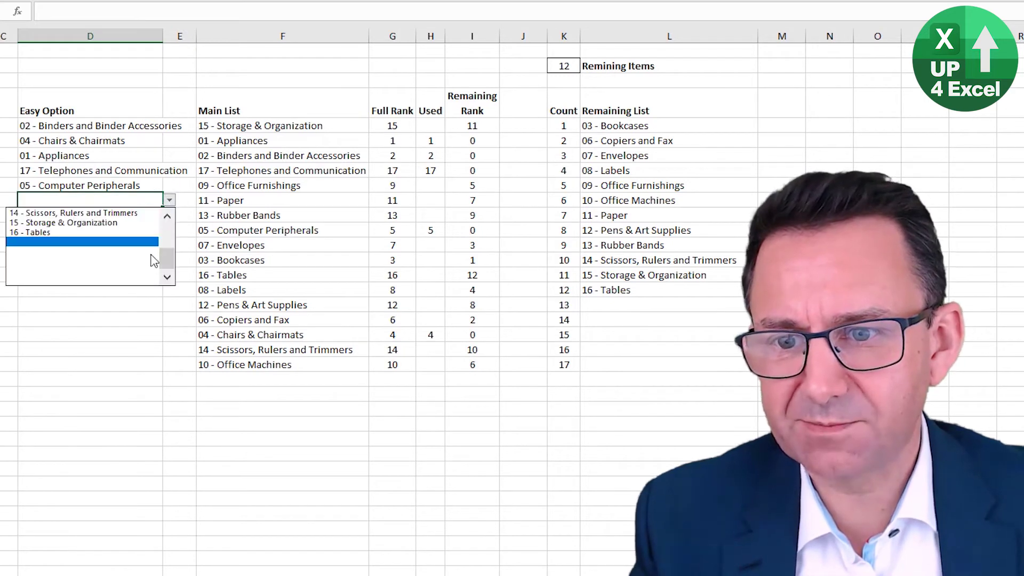
scroll(152, 266, "up", 3)
scroll(134, 251, "down", 2)
left_click(125, 241)
left_click(142, 227)
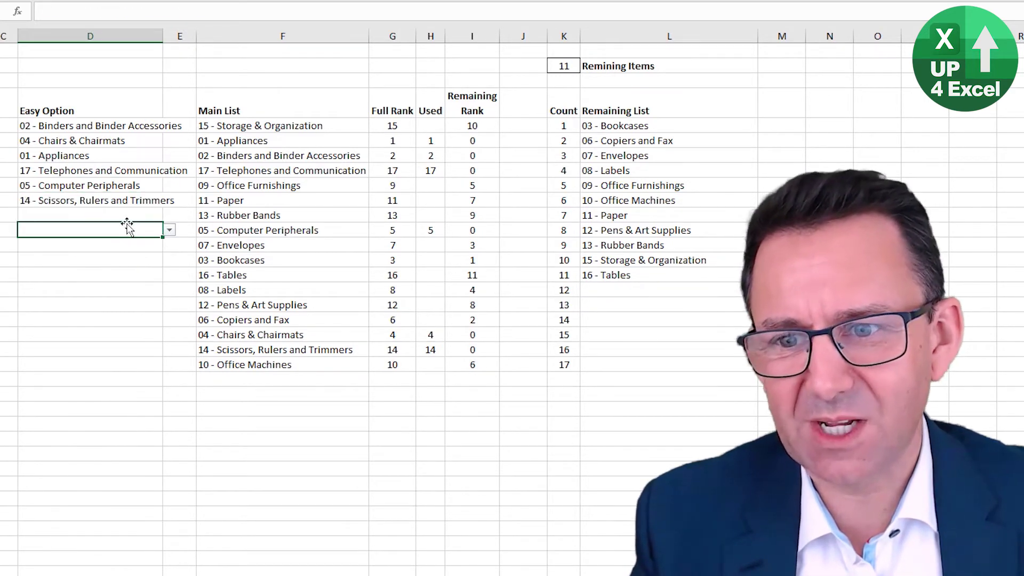
double_click(161, 36)
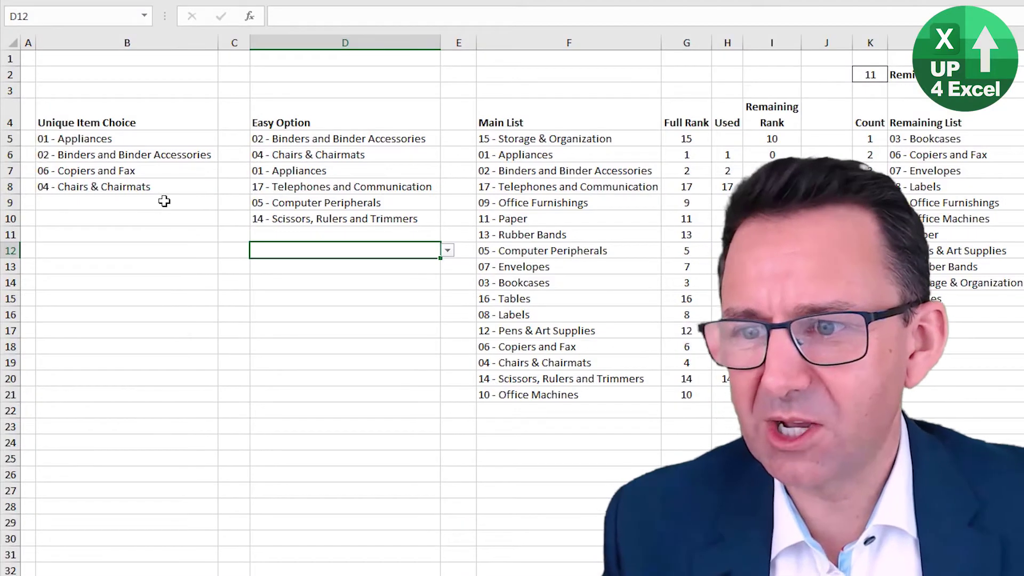
Browse B9's remaining-item list and close it without choosing anything
left_click(165, 202)
left_click(225, 203)
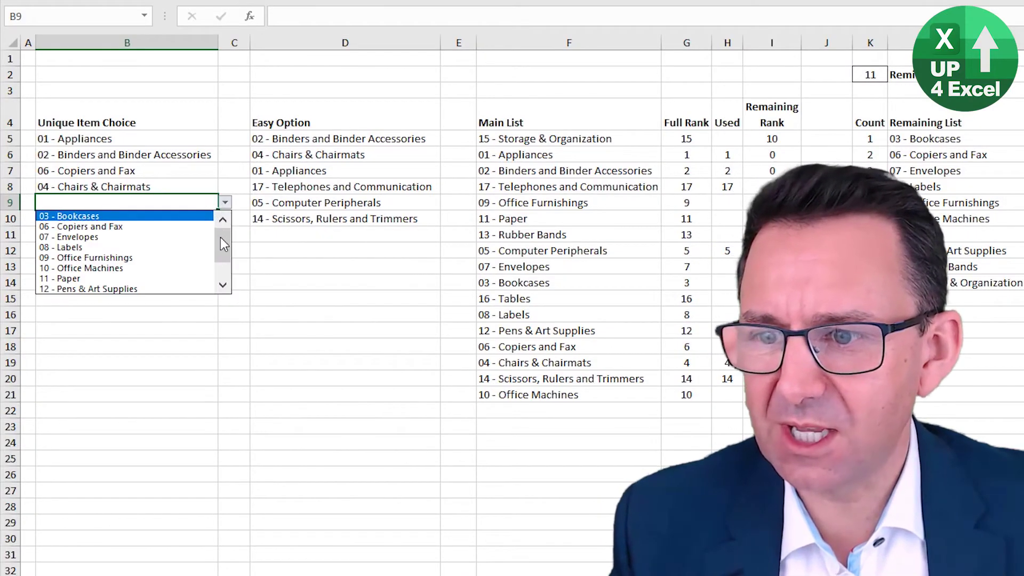
mouse_move(225, 249)
left_mouse_down()
mouse_move(228, 279)
mouse_move(224, 240)
mouse_move(224, 267)
left_mouse_up()
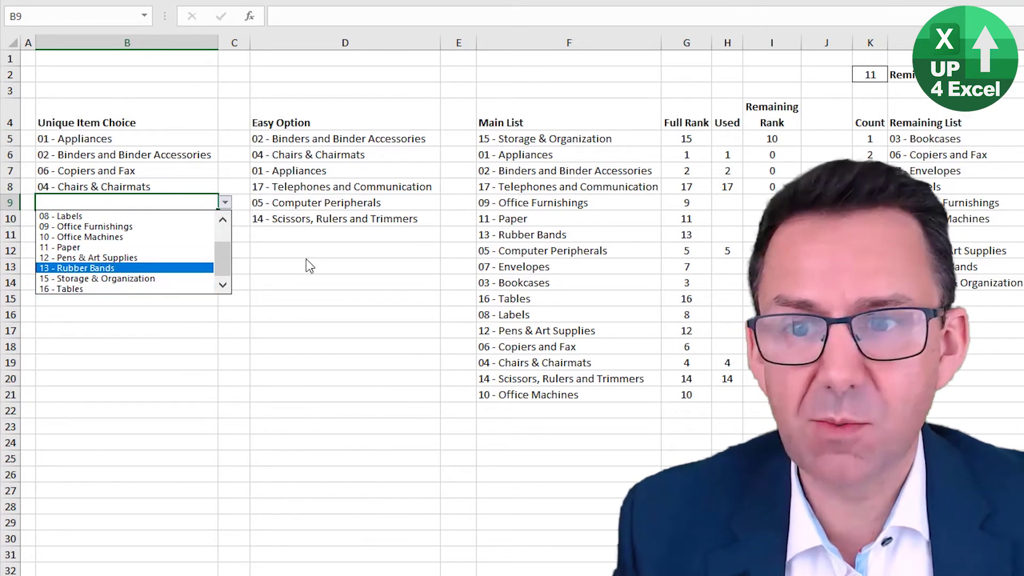
key("Escape")
key("Up")
key("Up")
key("Up")
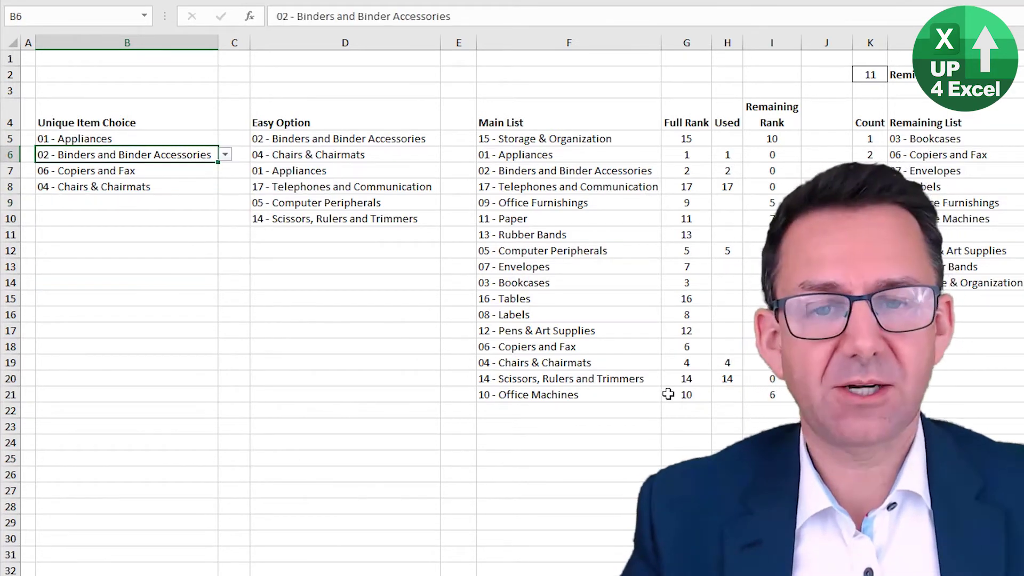
Repoint H5's Used formula from column D back to column B and fill it down to H21
left_click(727, 136)
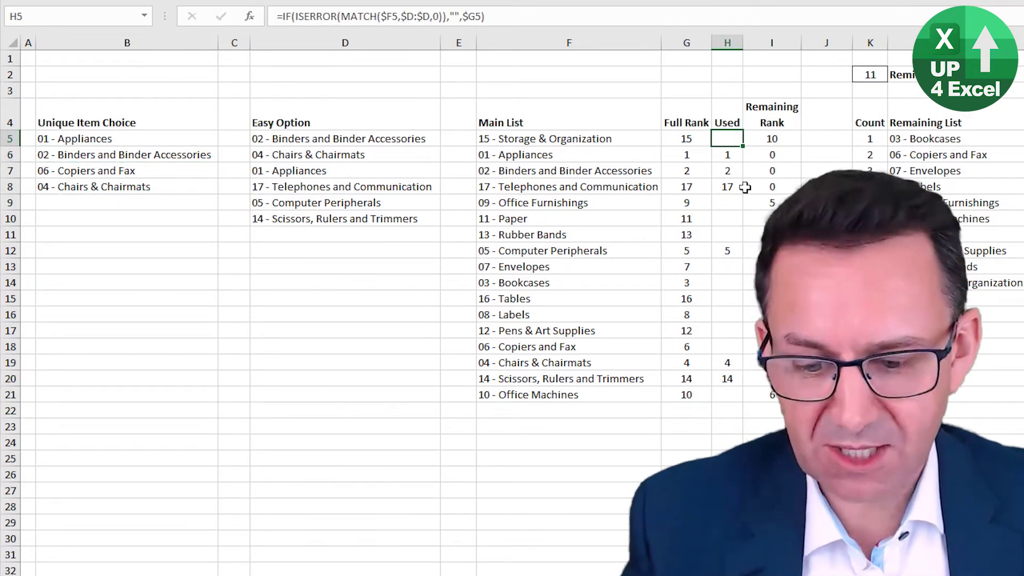
key("F2")
left_click_drag(442, 68, 161, 85)
key("Return")
key("Up")
key("ctrl+c")
key("Down")
key("ctrl+shift+Down")
key("Return")
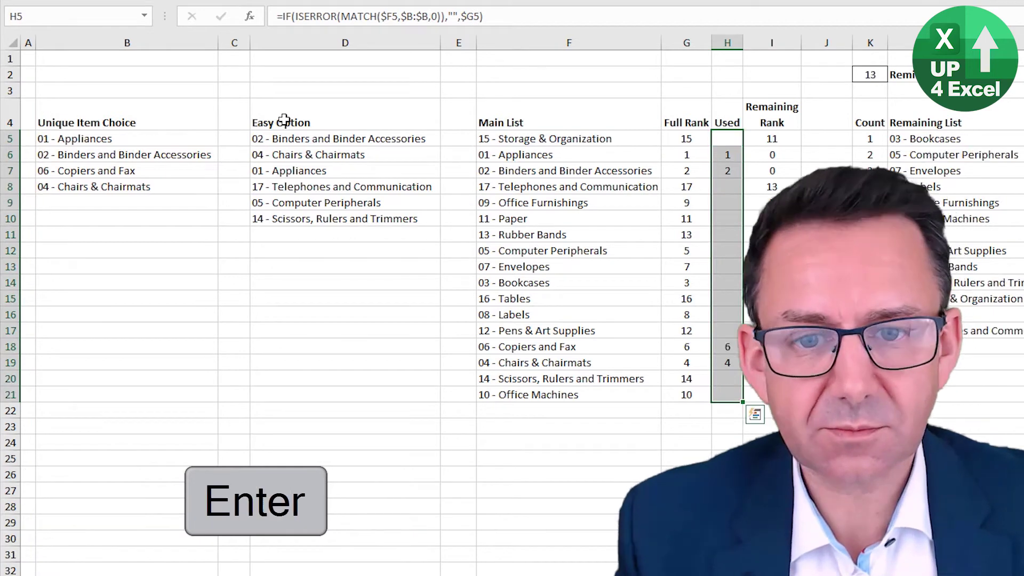
left_click(85, 170)
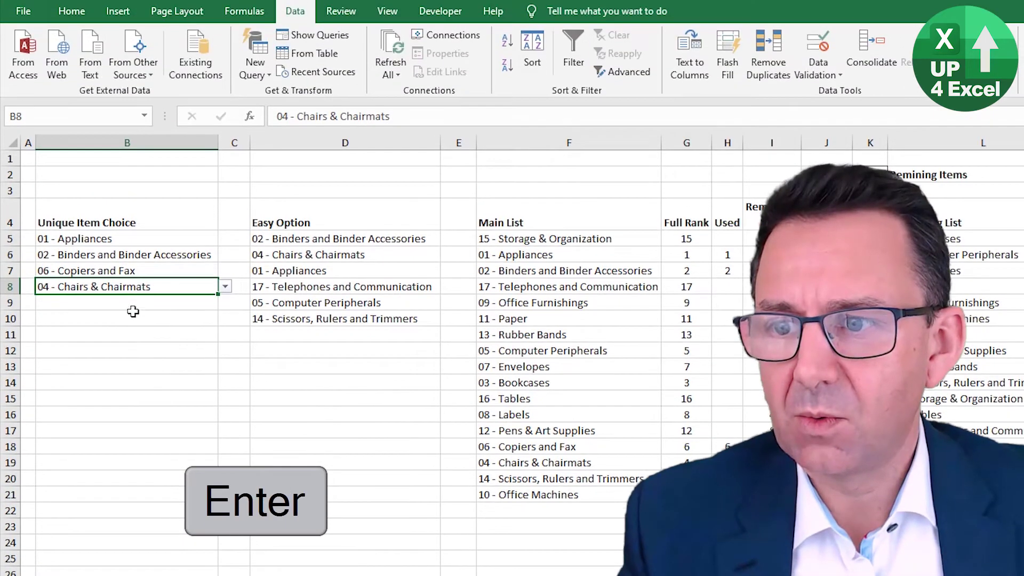
left_click(187, 209)
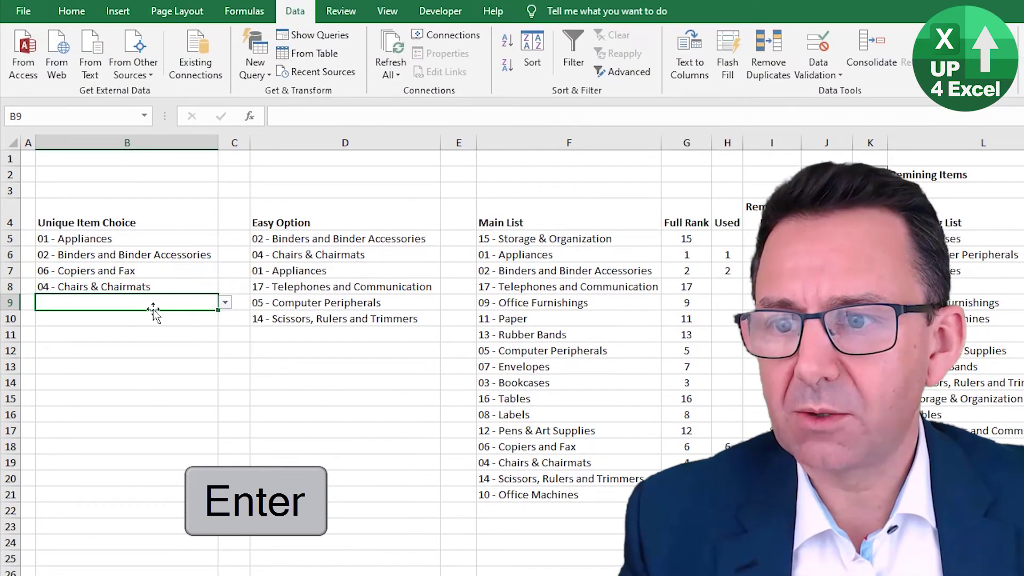
left_click(822, 44)
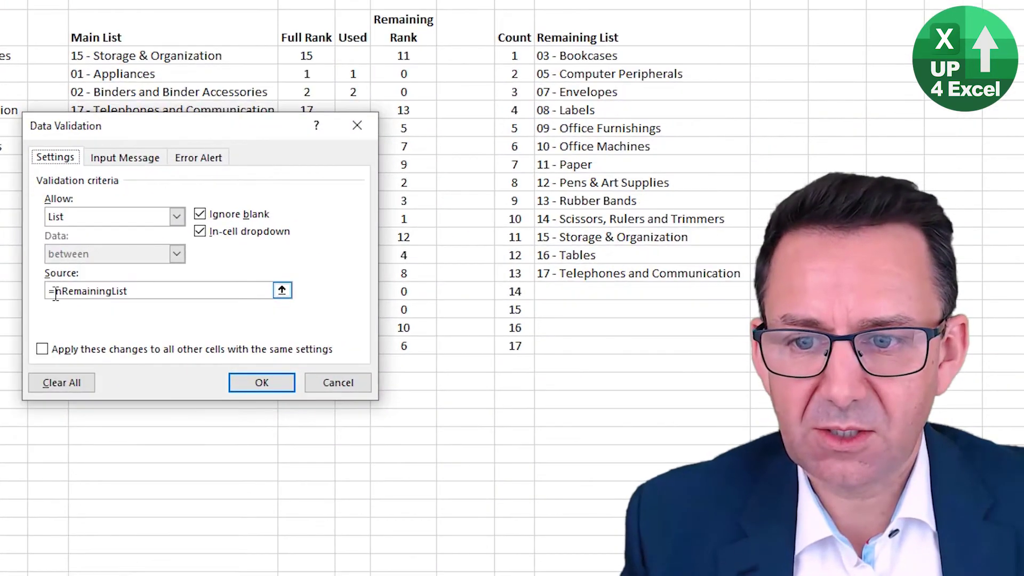
mouse_move(56, 295)
left_mouse_down()
mouse_move(162, 293)
mouse_move(55, 292)
left_mouse_up()
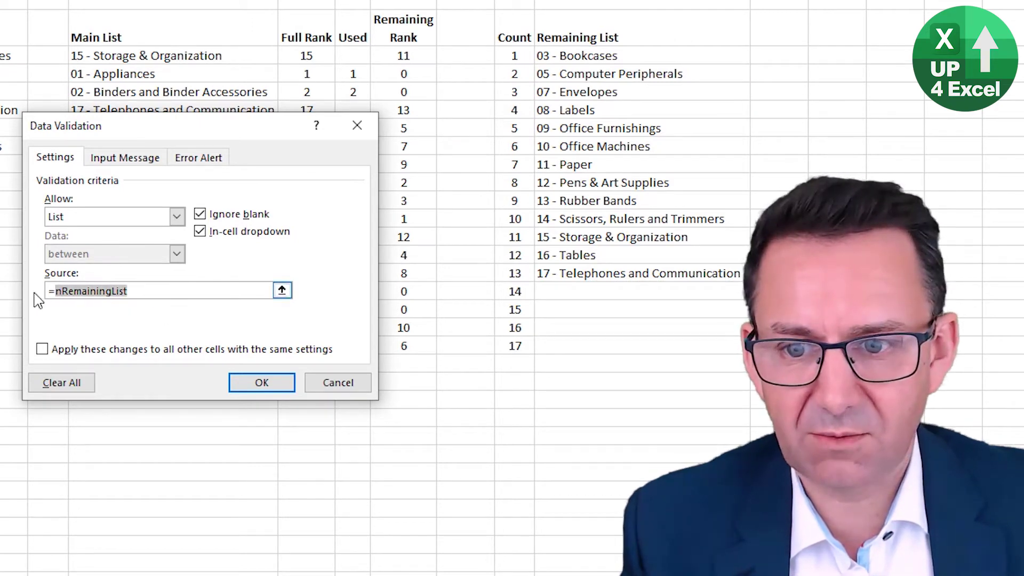
left_click(281, 290)
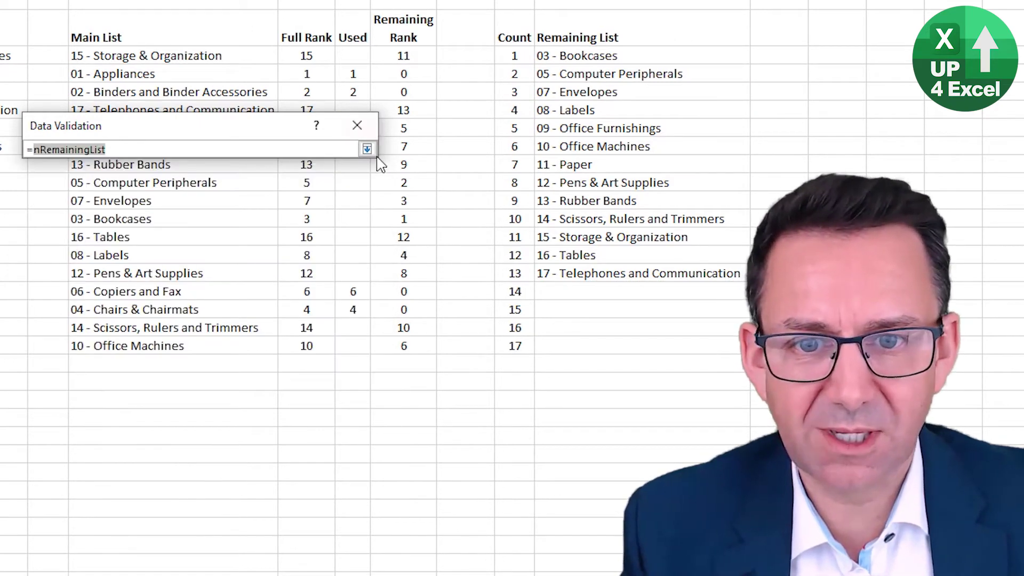
left_click(367, 149)
left_click(176, 216)
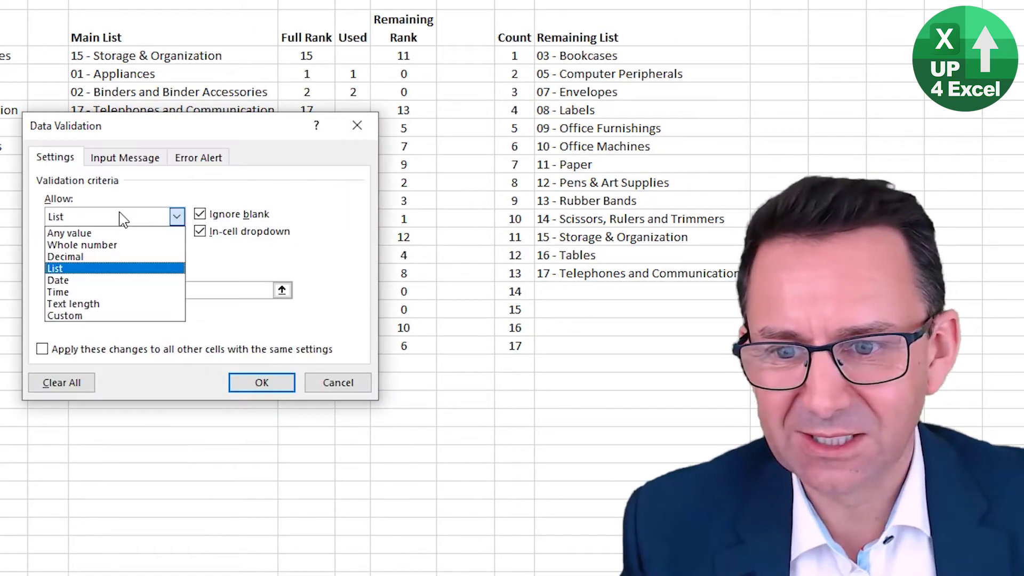
left_click(117, 268)
left_click(147, 291)
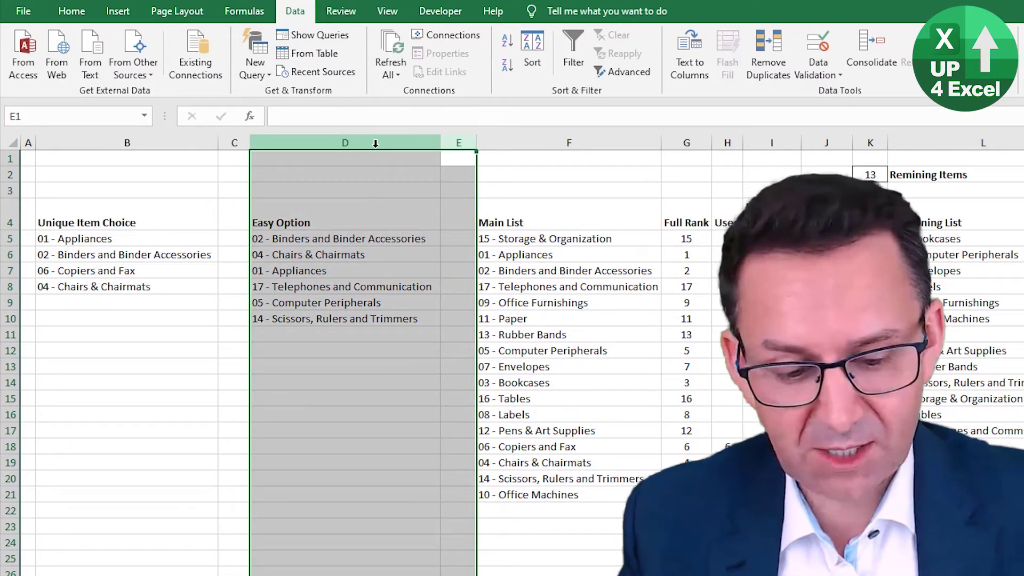
Hide columns D and E, then bring up nRemainingList's definition in Name Manager
key("ctrl+0")
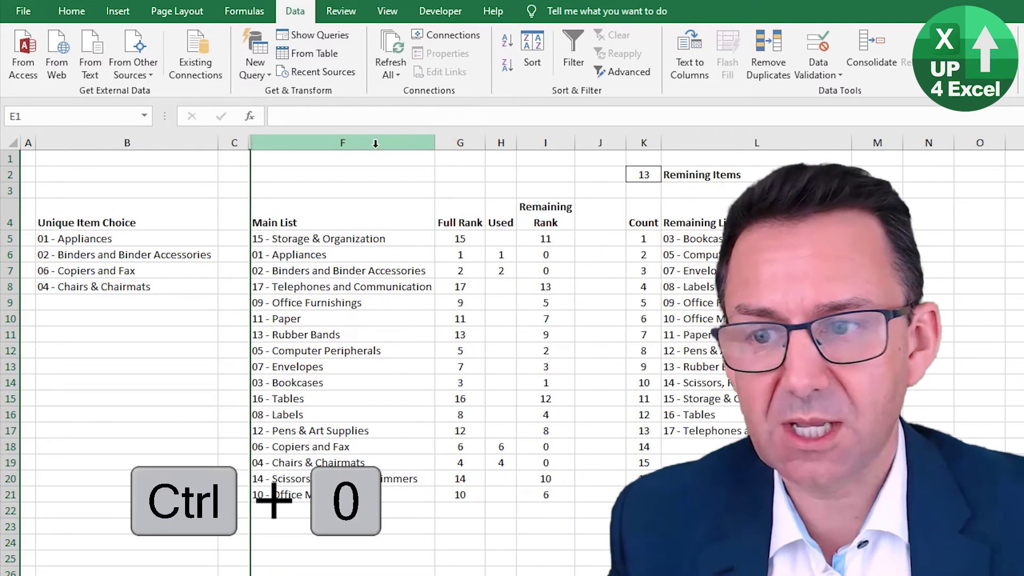
left_click(101, 297)
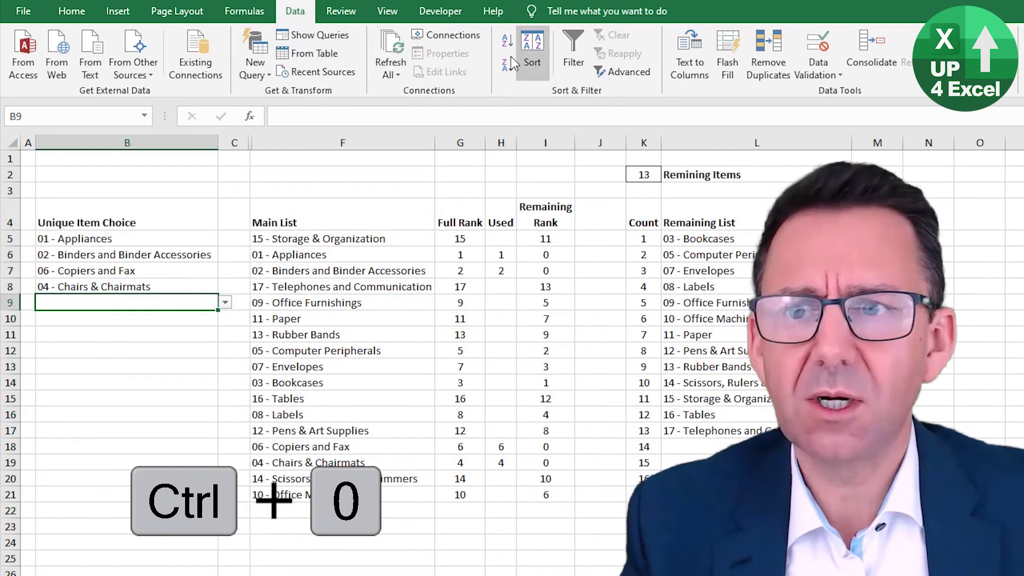
left_click(244, 11)
left_click(456, 53)
left_click(459, 336)
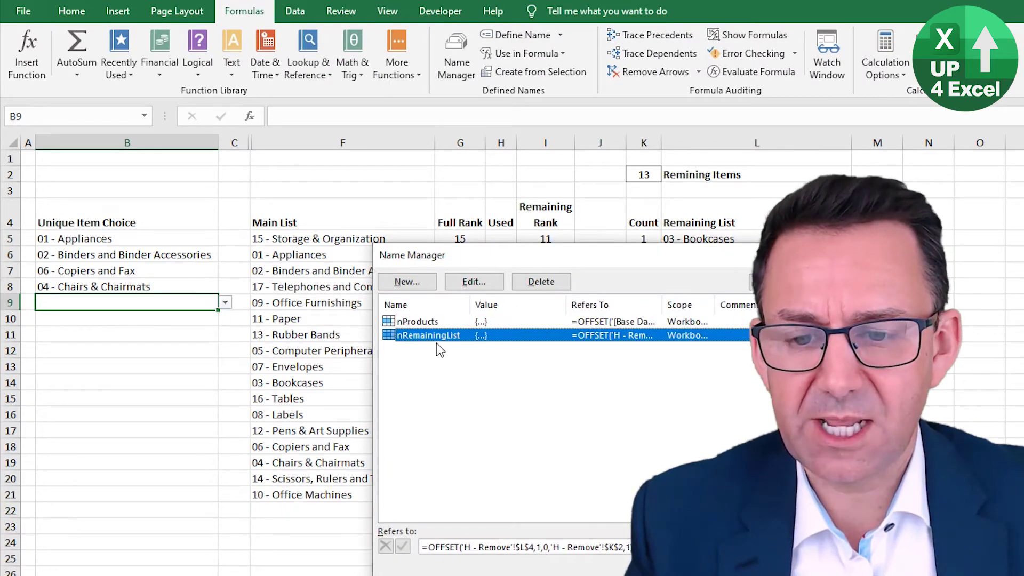
Walk through the OFFSET arguments $L$4, 1, 0 and height $K$2, then close Name Manager
left_click_drag(491, 255, 296, 163)
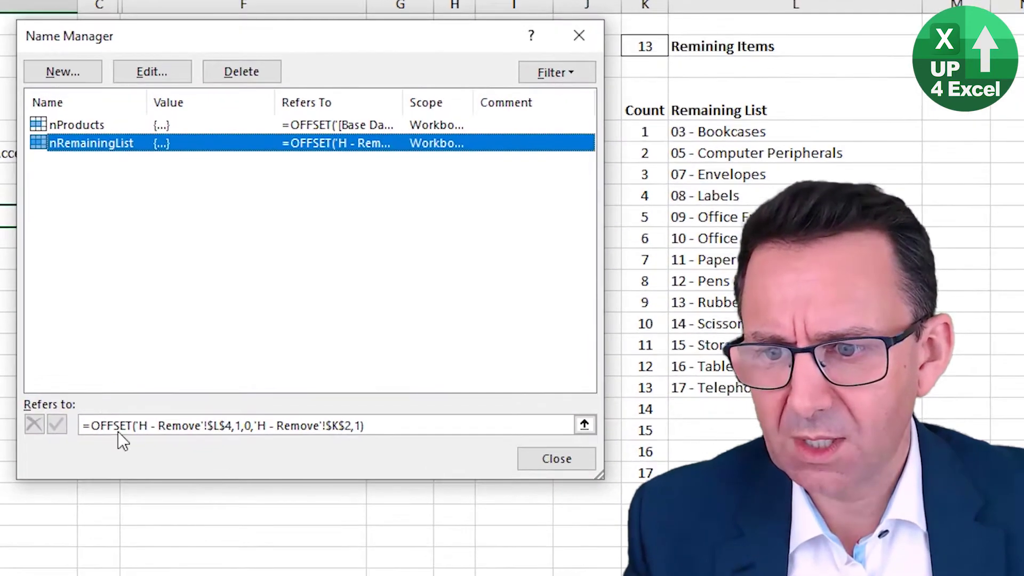
left_click(88, 426)
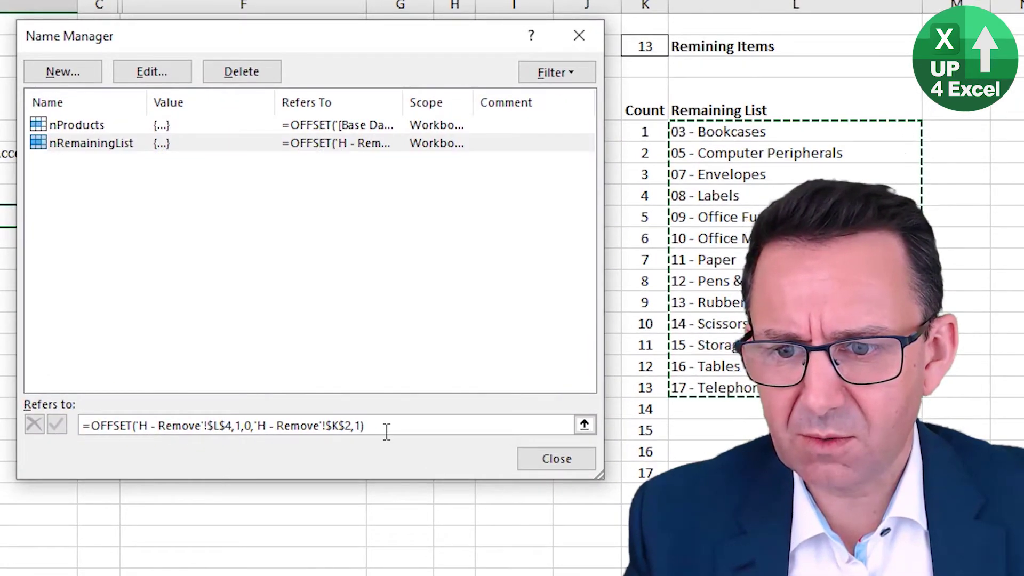
left_click_drag(386, 430, 82, 427)
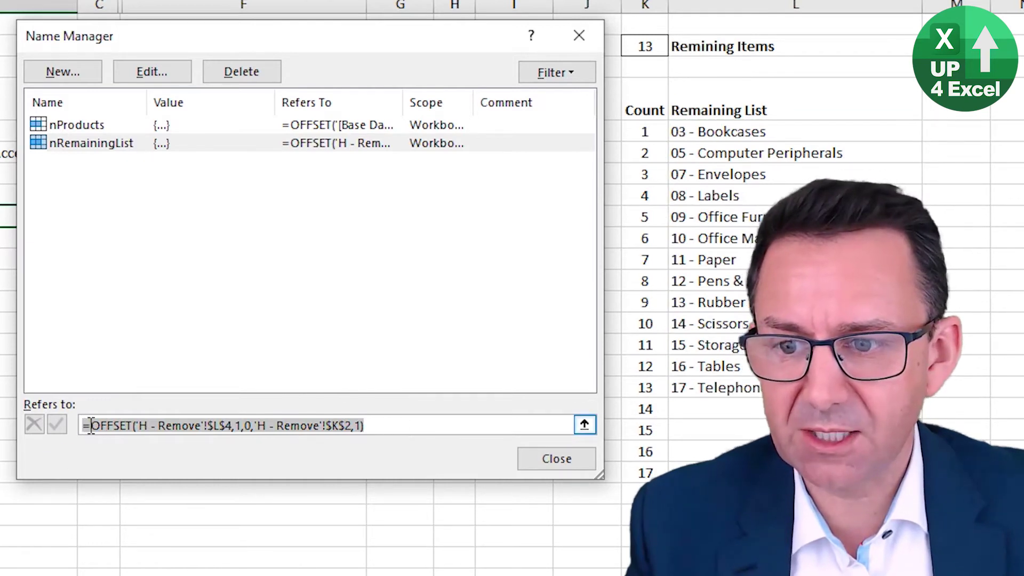
left_click(133, 429)
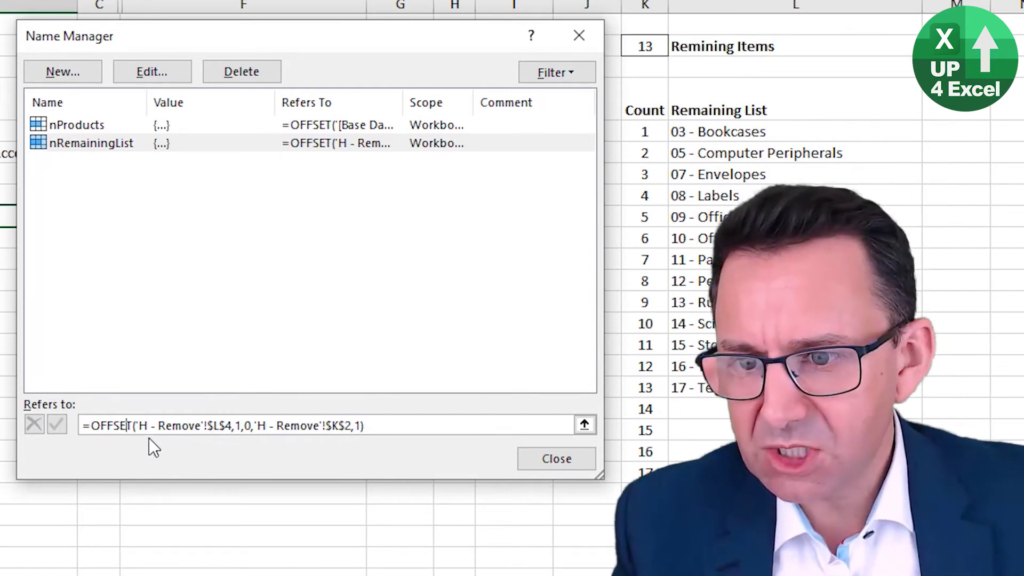
left_click(137, 426)
left_click(232, 425, "shift")
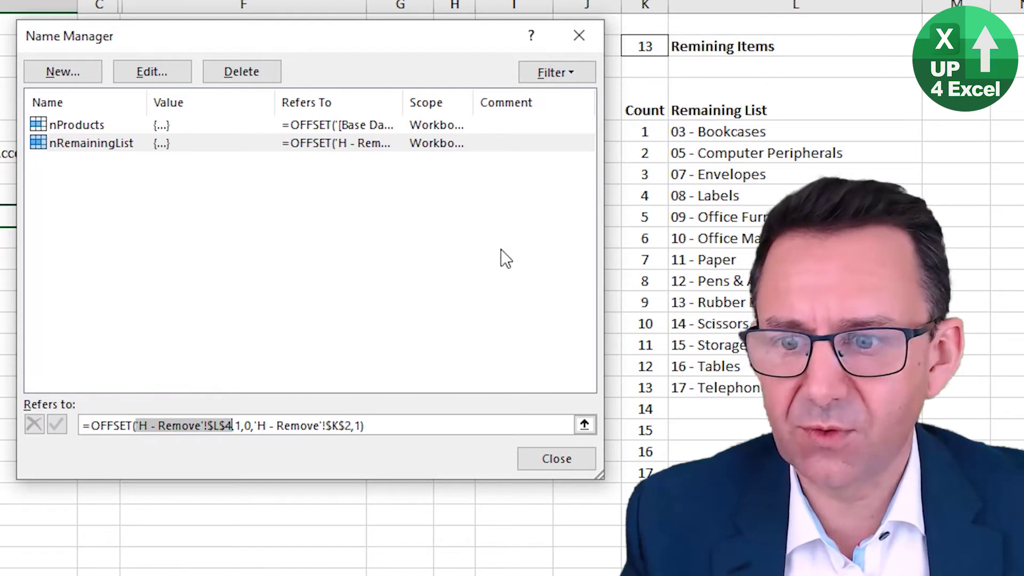
left_click(239, 425)
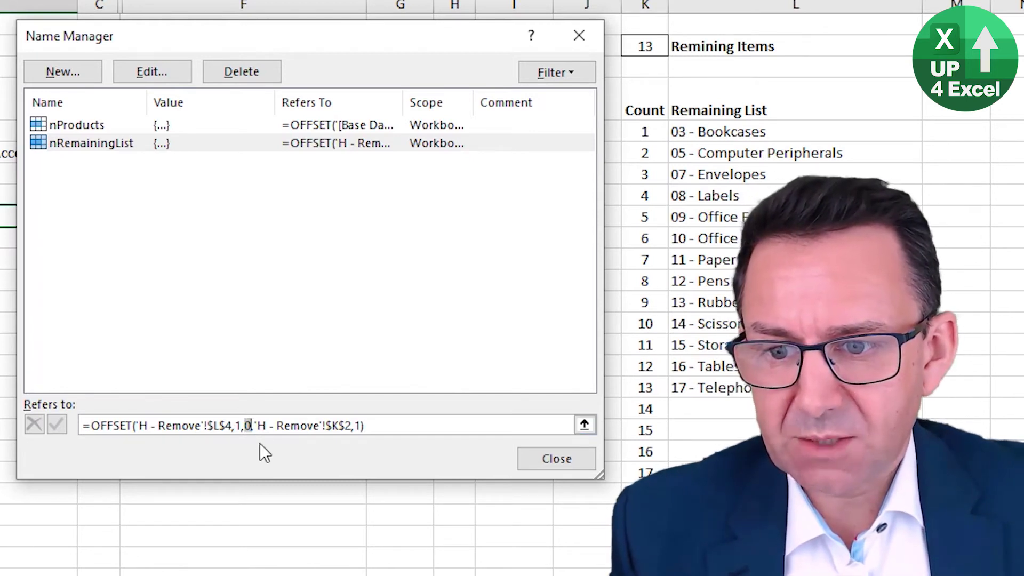
double_click(248, 426)
left_click_drag(254, 425, 352, 421)
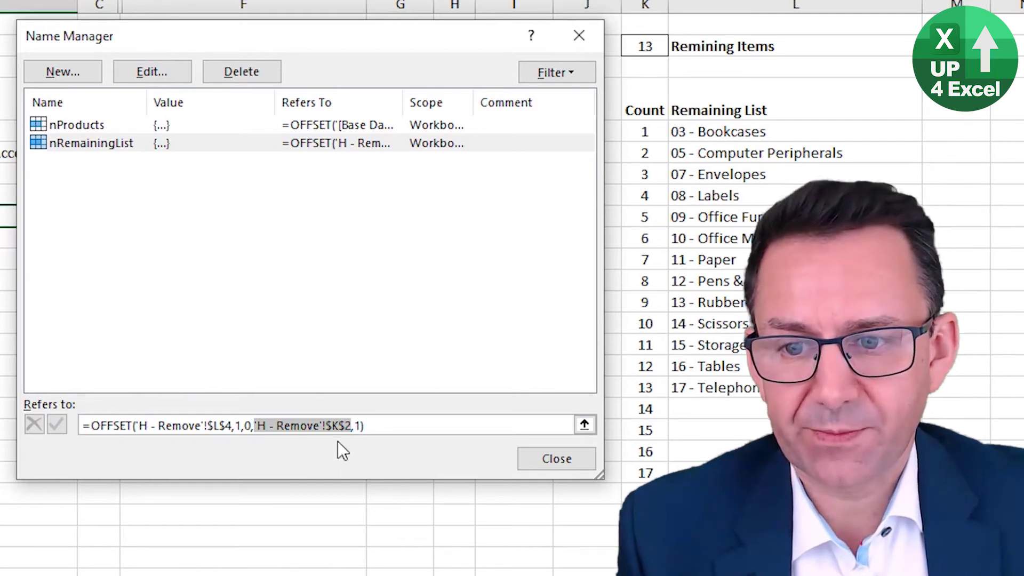
left_click(358, 427)
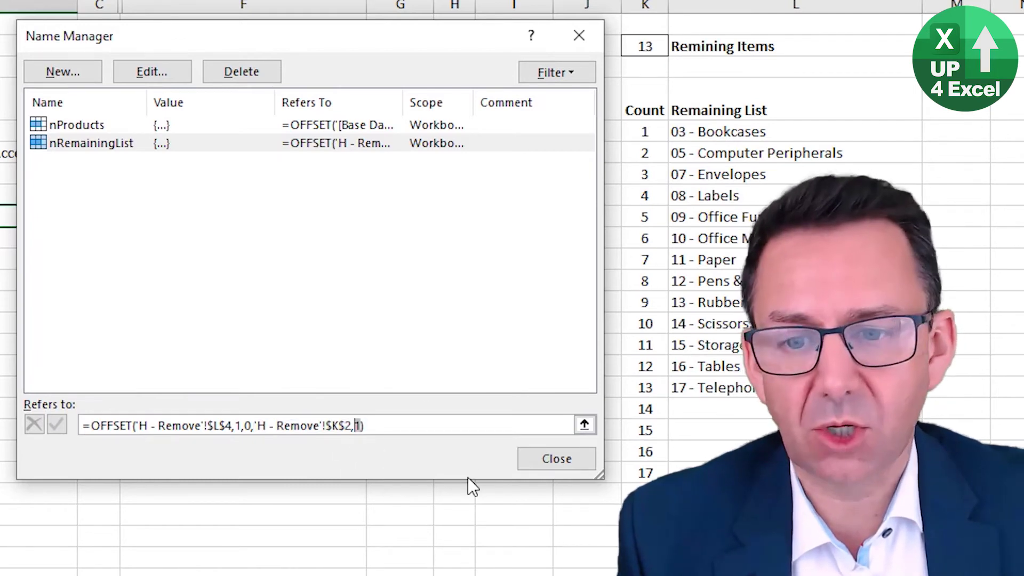
left_click(552, 463)
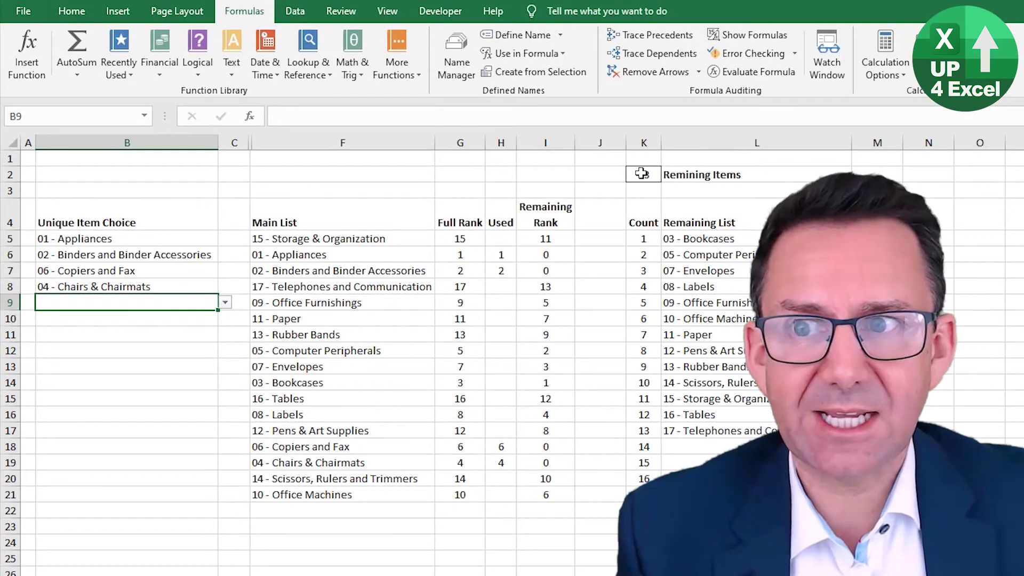
Enter =COUNTA(L5:L21) in cell K3 below the Remaining Items count
left_click(641, 173)
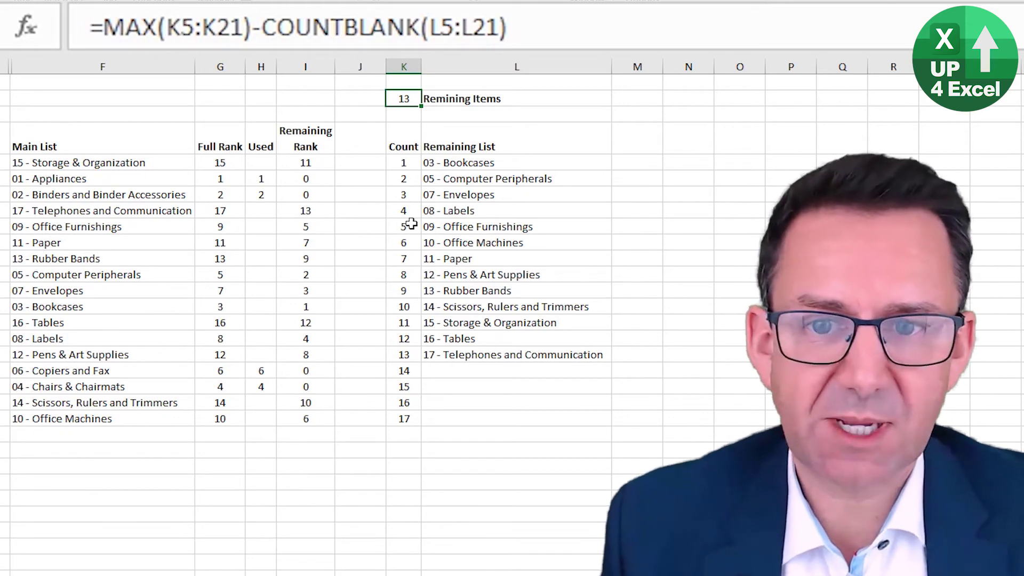
key("Down")
type("=c")
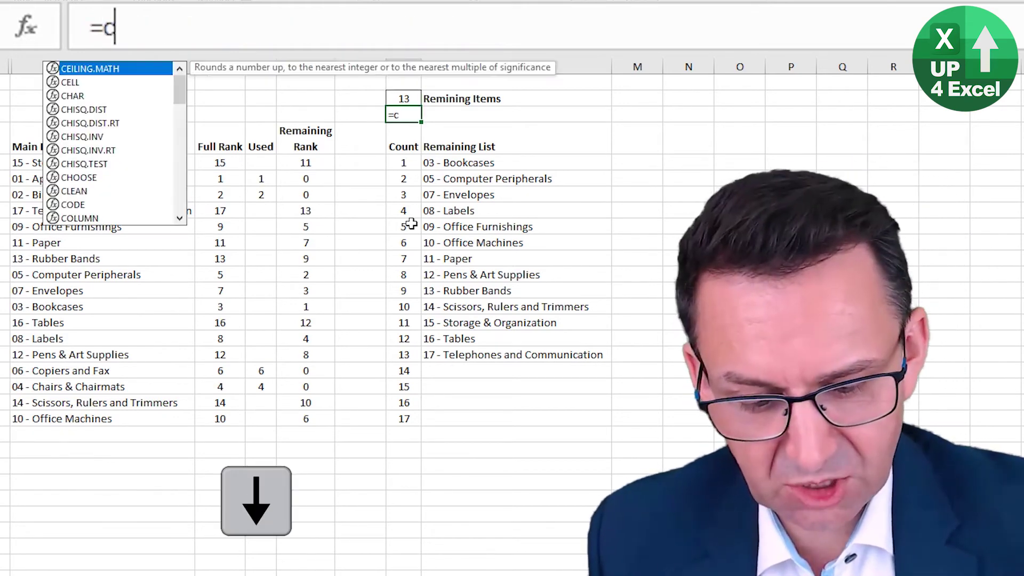
type("ounta")
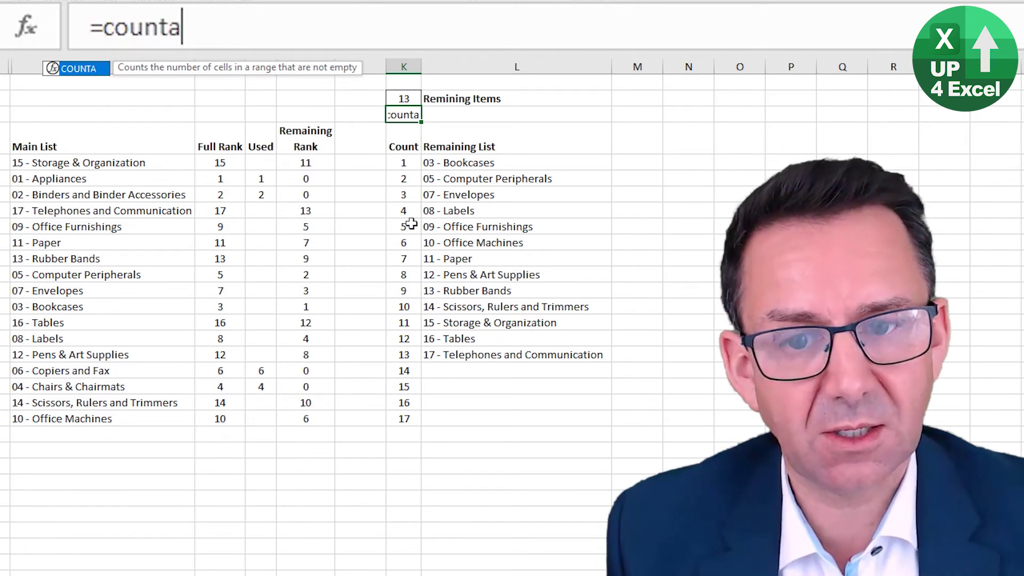
type("(")
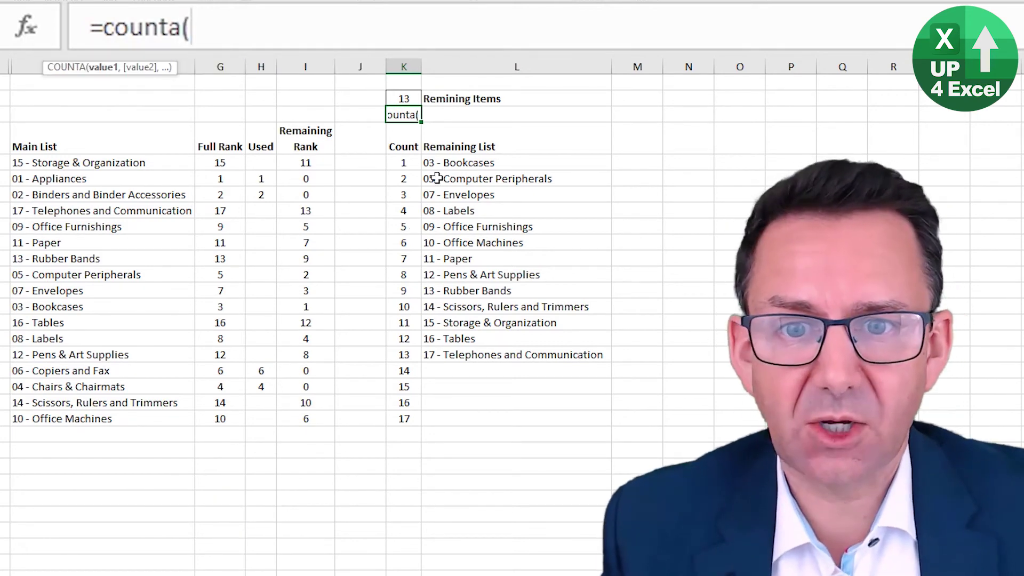
left_click(466, 163)
left_click_drag(467, 163, 495, 419)
type(")")
key("Return")
Check the COUNTA result of 17 against L18 and the Count column values
key("Up")
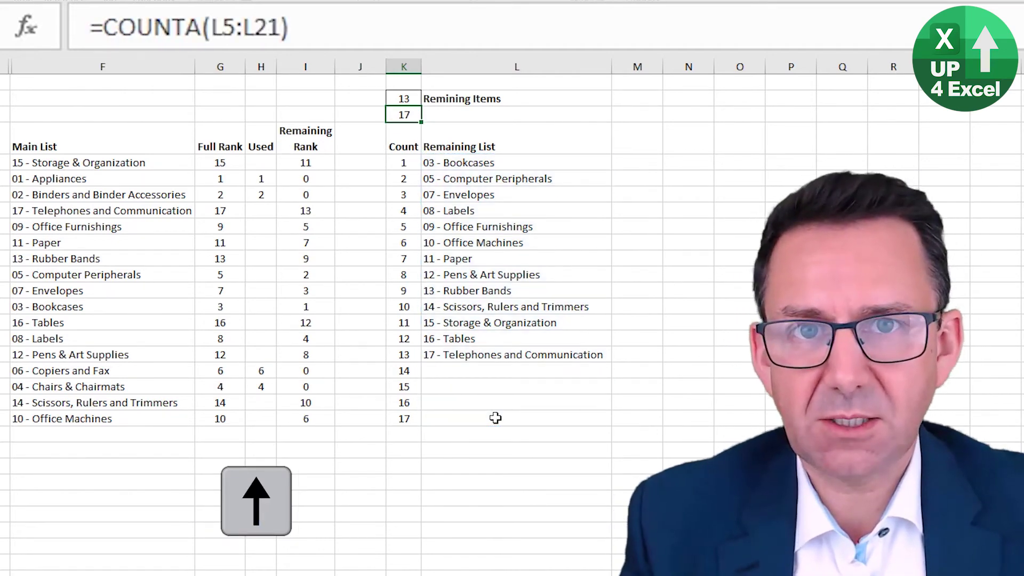
left_click(498, 370)
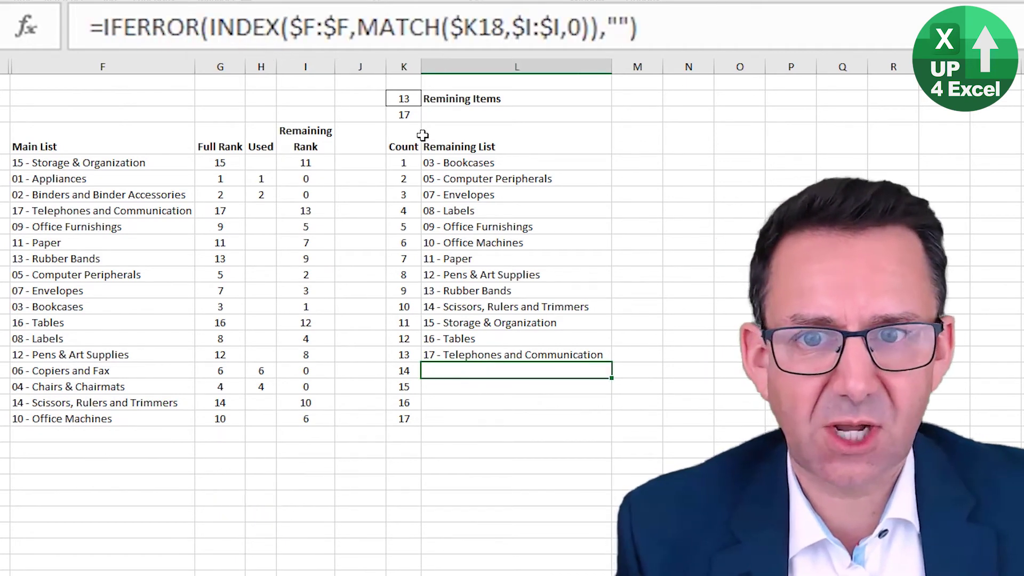
left_click(416, 115)
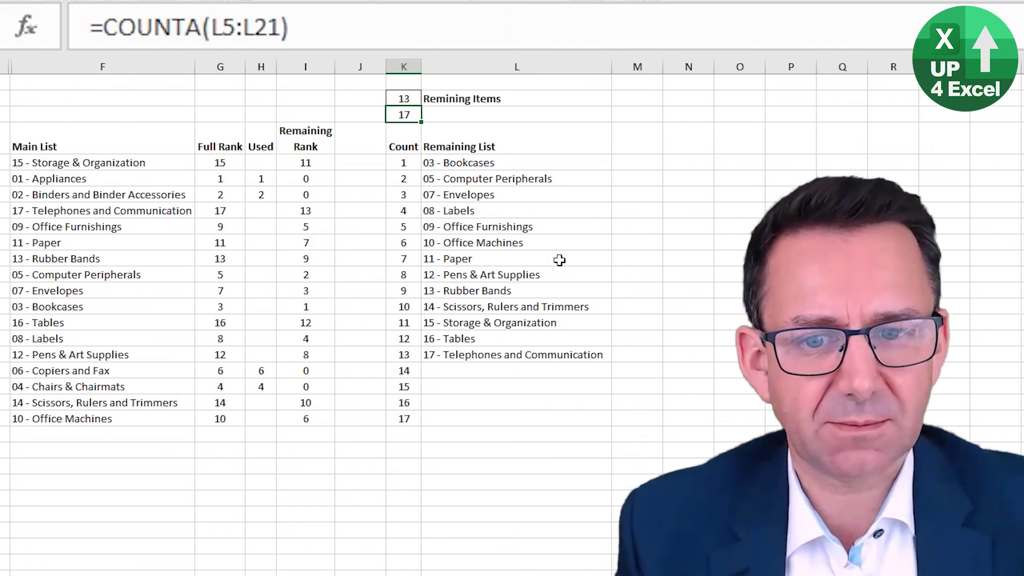
key("Down")
key("Down")
key("Down")
key("Down")
key("Down")
key("Down")
key("Down")
key("Down")
key("Down")
key("Down")
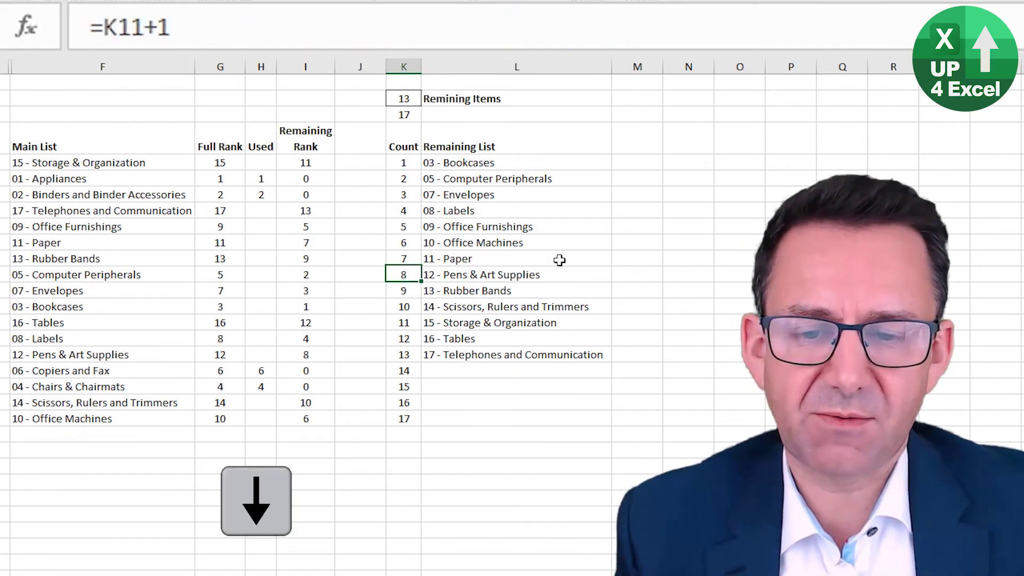
key("Down")
key("Down")
key("Up")
key("Up")
key("Up")
key("Up")
key("Up")
key("Up")
key("Up")
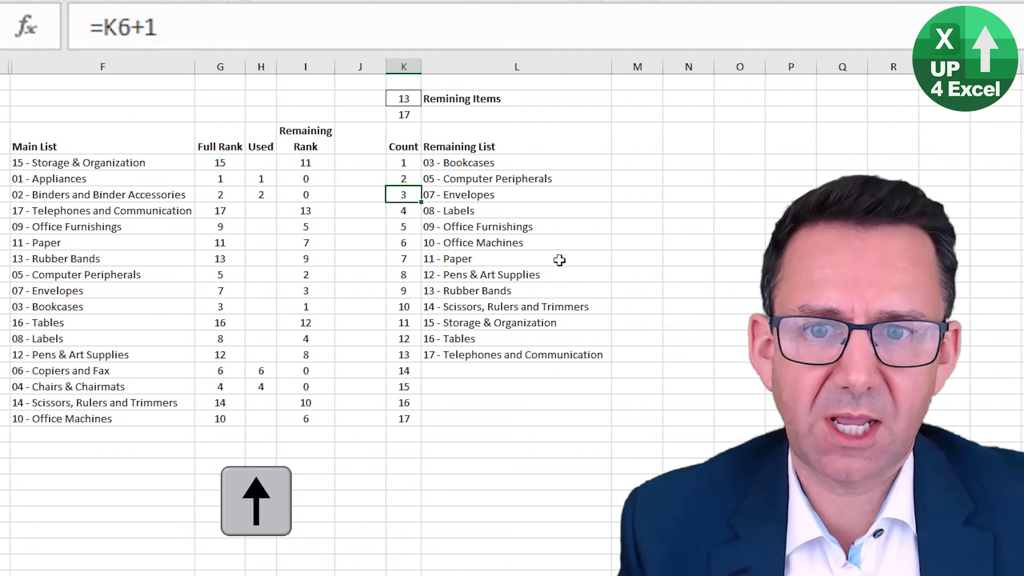
key("Up")
key("Up")
key("Down")
key("Down")
key("Down")
key("Down")
key("Down")
key("Down")
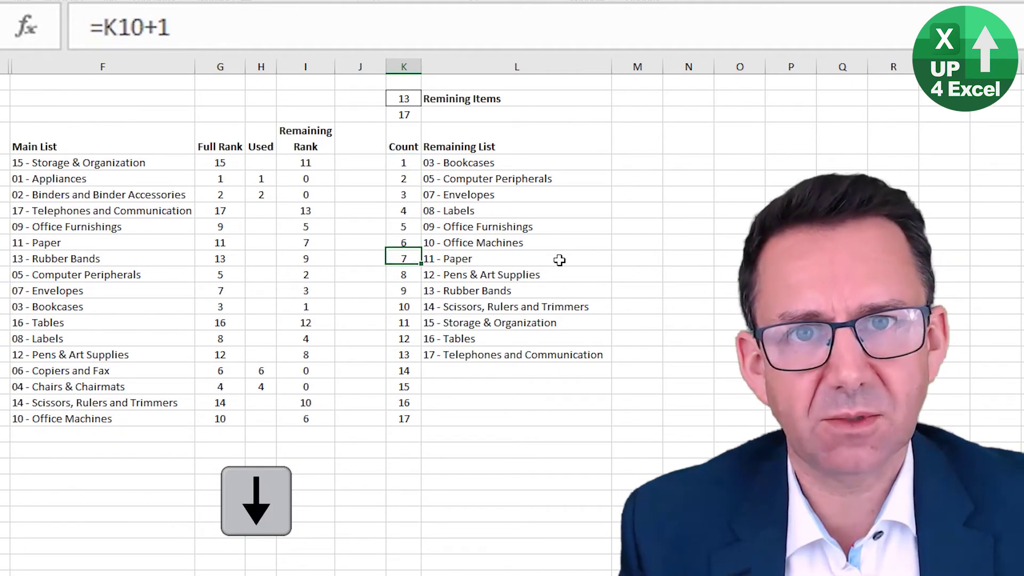
key("Down")
key("Down")
key("Up")
key("Up")
key("Up")
key("Up")
key("Up")
key("Up")
key("Up")
key("Up")
key("Up")
key("Up")
key("Up")
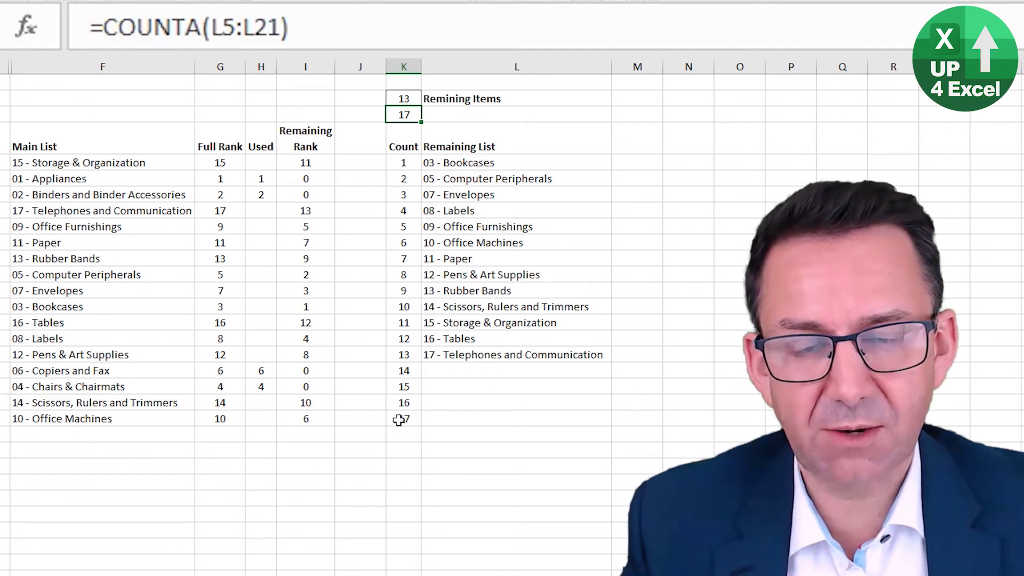
Delete the K3 check and make K2 =MAX(K5:K21)-COUNTBLANK(L5:L21), still showing 13
key("Delete")
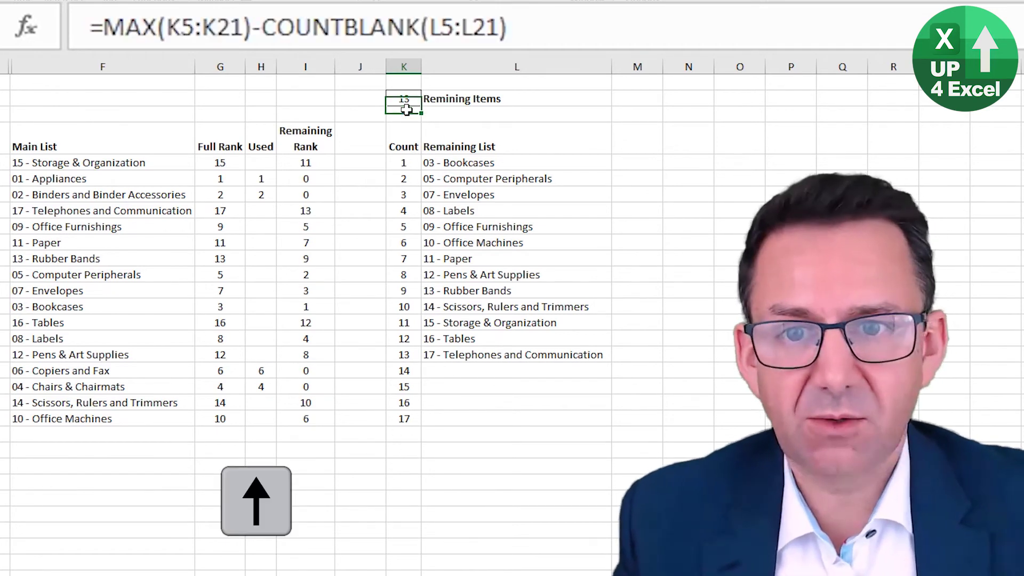
key("F2")
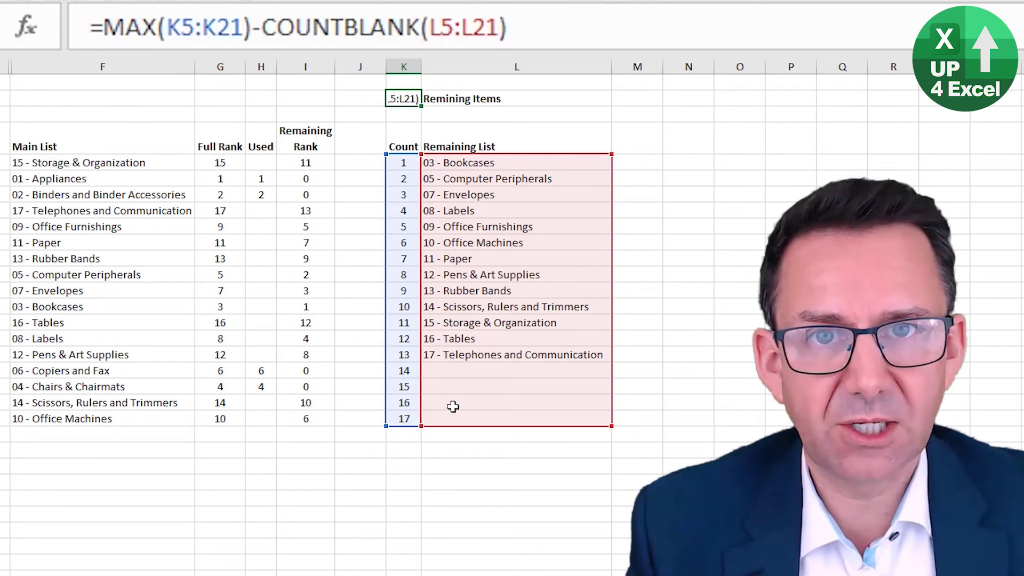
left_click(258, 28)
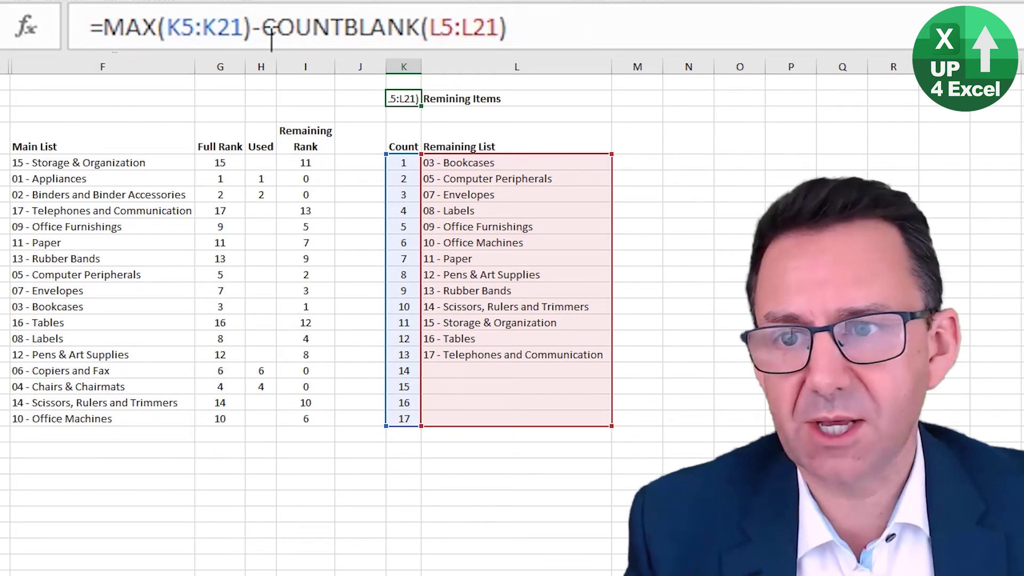
left_click(203, 28)
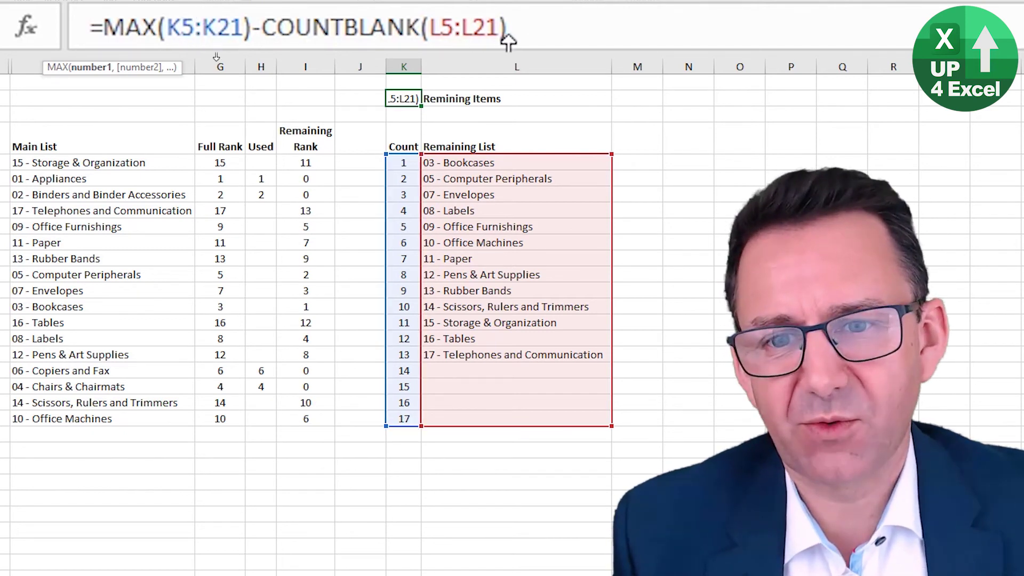
left_click(548, 32)
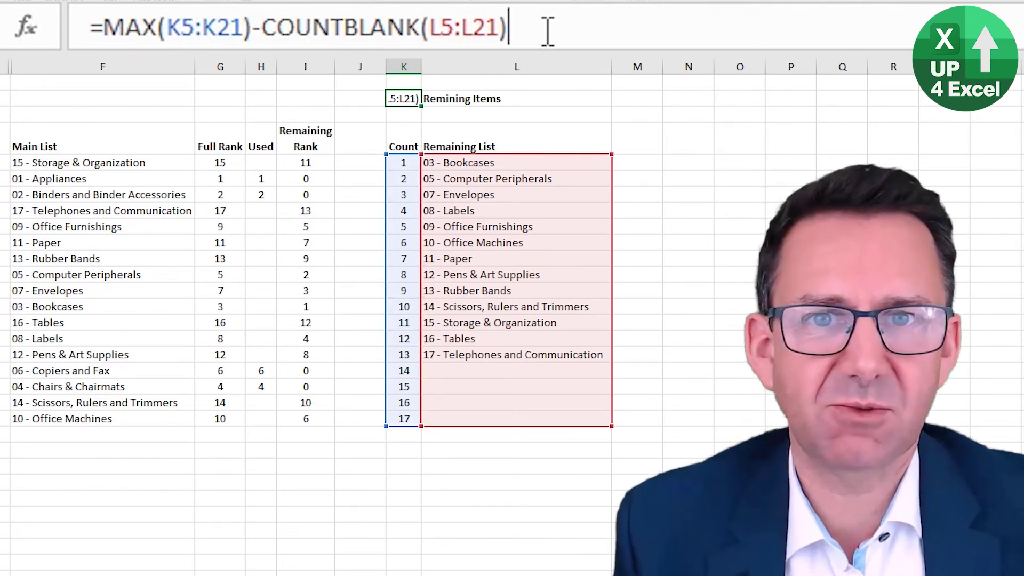
key("Return")
key("Up")
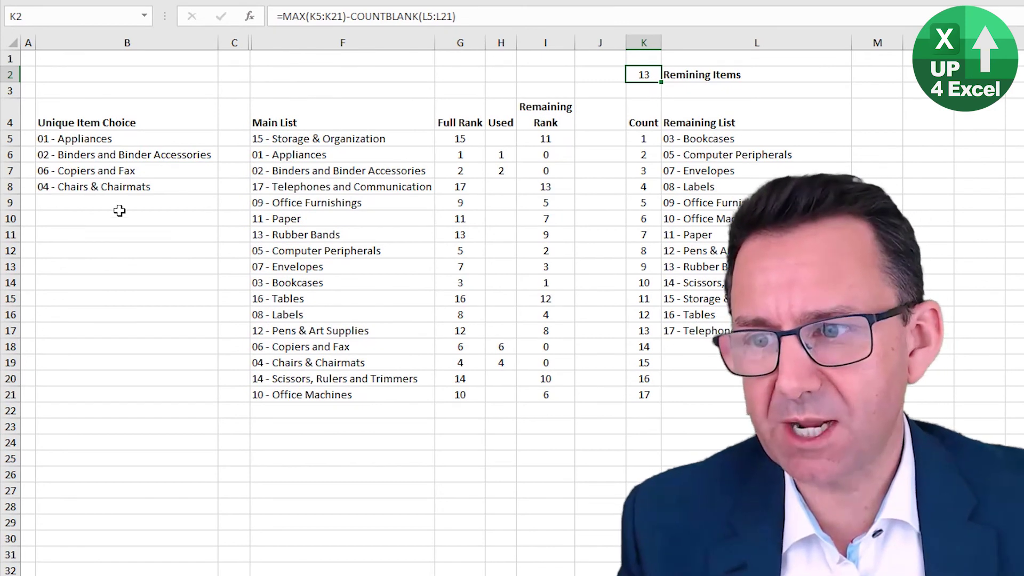
Pick 07 - Envelopes in B9, then check the Remaining List and the K2 count
left_click(120, 210)
left_click(225, 202)
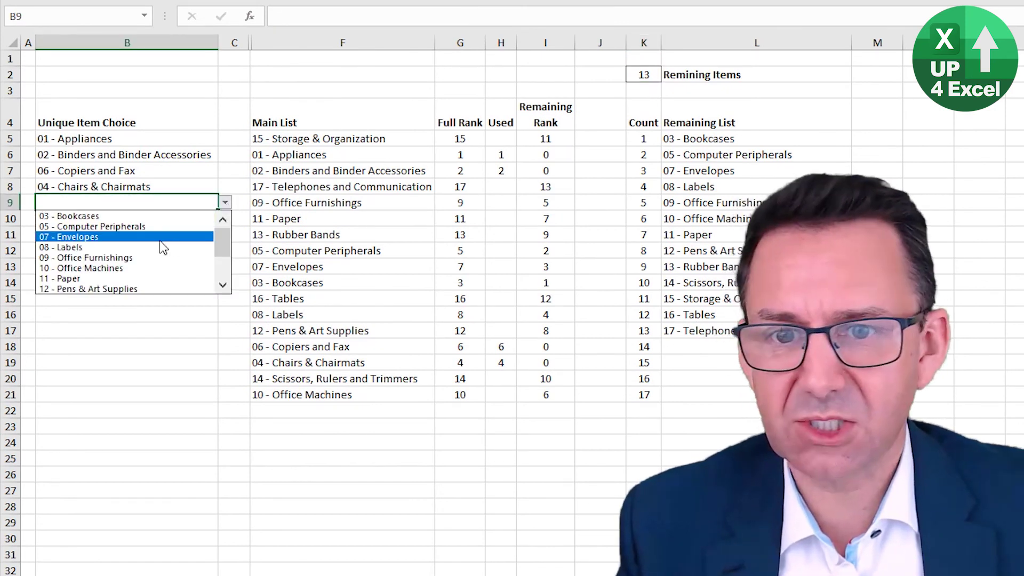
left_click(159, 239)
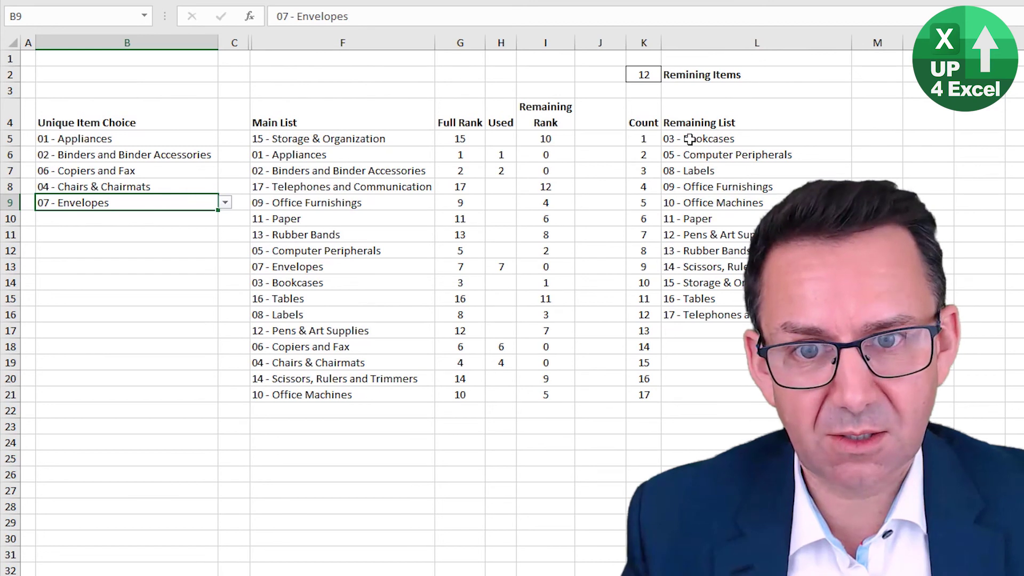
left_click_drag(690, 139, 686, 315)
left_click(651, 73)
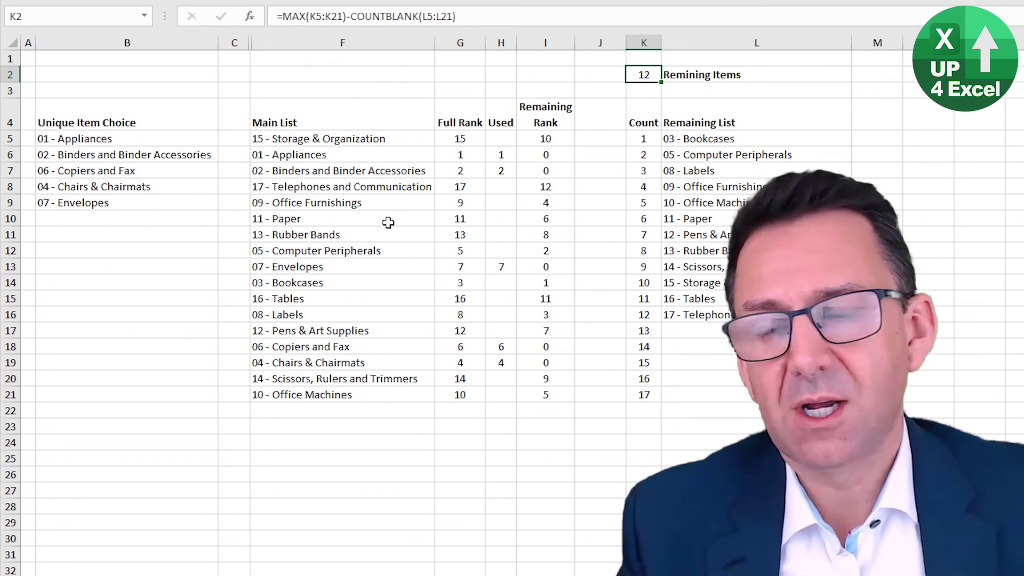
Inspect the choice cells and B7's dropdown, leaving 06 - Copiers and Fax unchanged
left_click(128, 218)
left_click(134, 281)
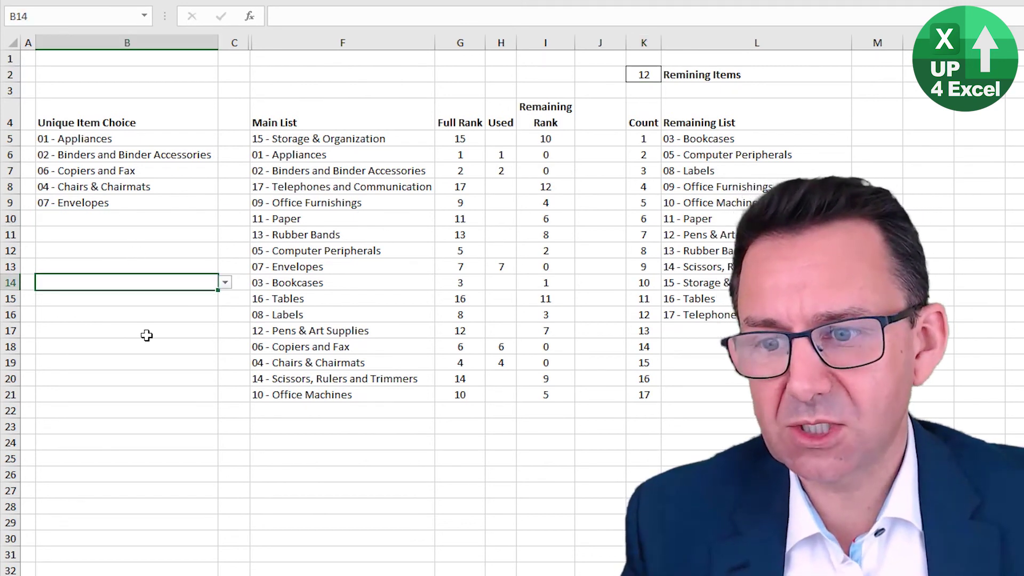
left_click(149, 359)
left_click(143, 233)
left_click(157, 217)
left_click(225, 219)
left_click(157, 170)
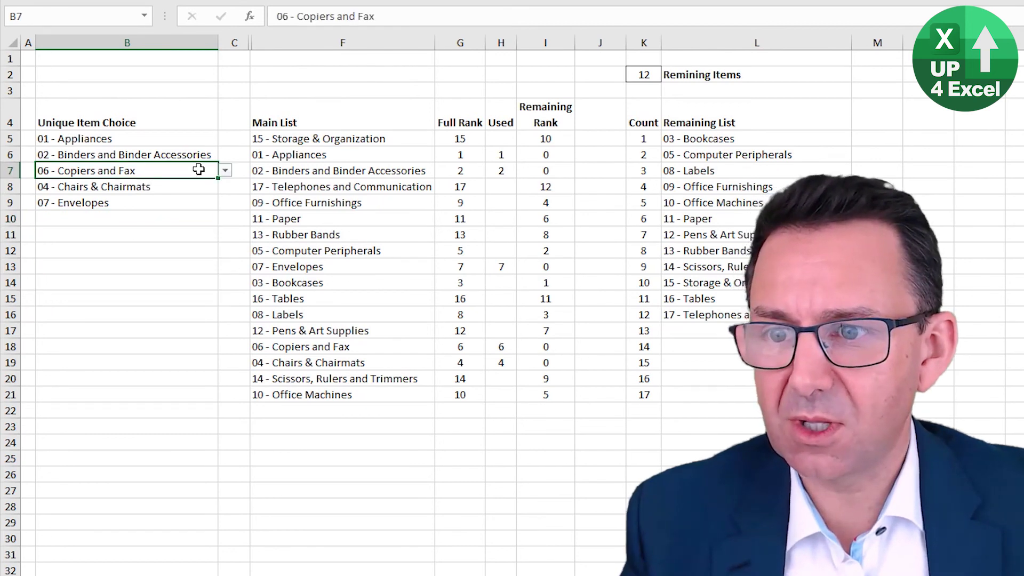
left_click(226, 170)
left_click_drag(223, 199, 187, 172)
left_click(179, 167)
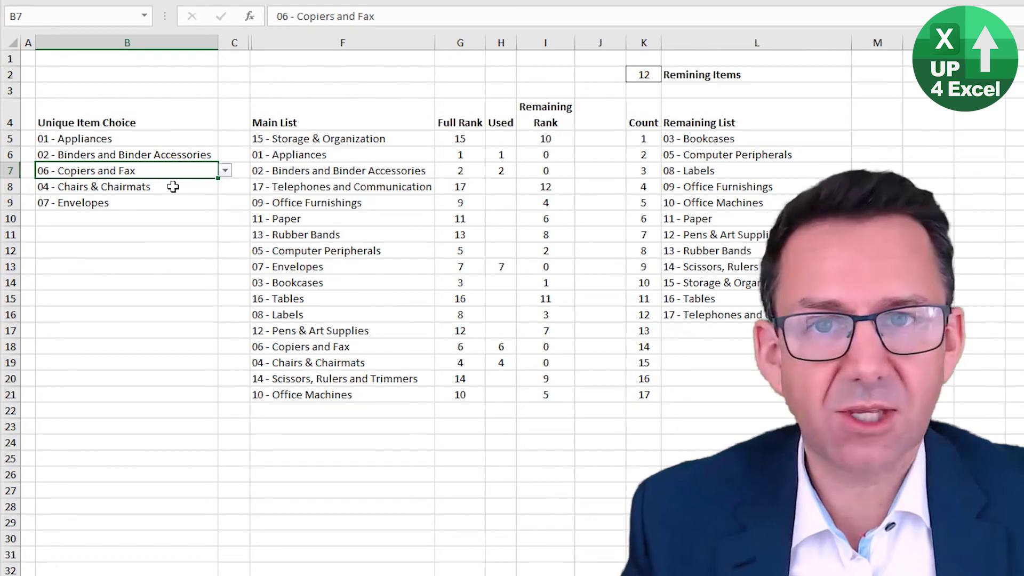
left_click(173, 186)
left_click(178, 170)
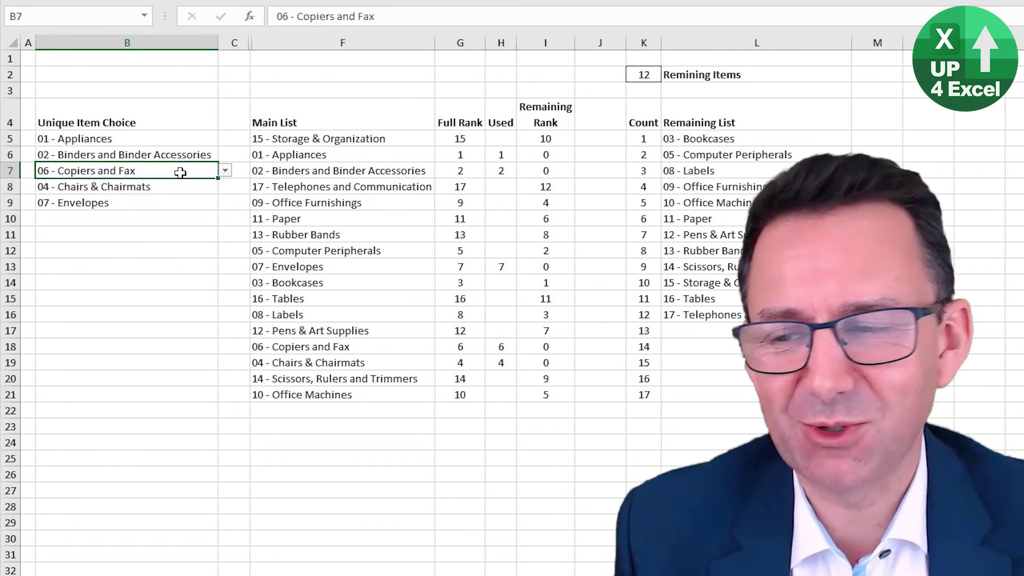
Review B5's dropdown list twice, keeping 01 - Appliances
left_click(149, 218)
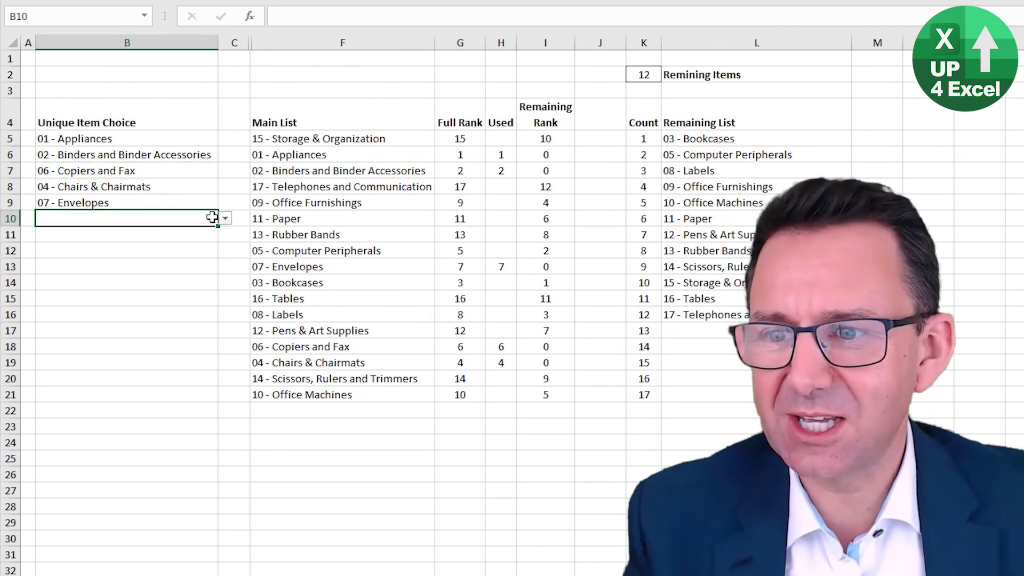
left_click(116, 139)
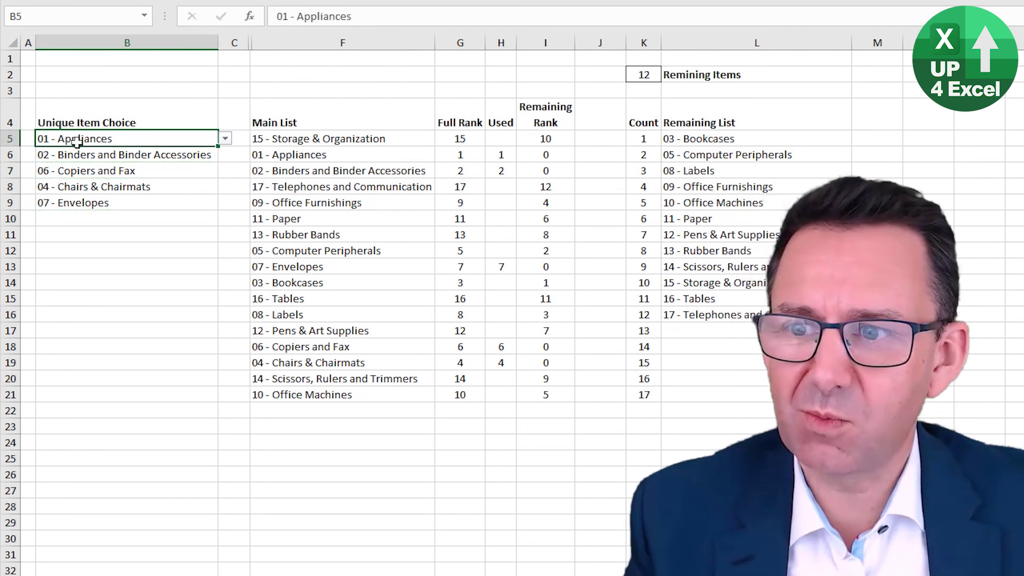
left_click(225, 138)
scroll(223, 224, "down", 3)
scroll(165, 160, "up", 3)
left_click(163, 141)
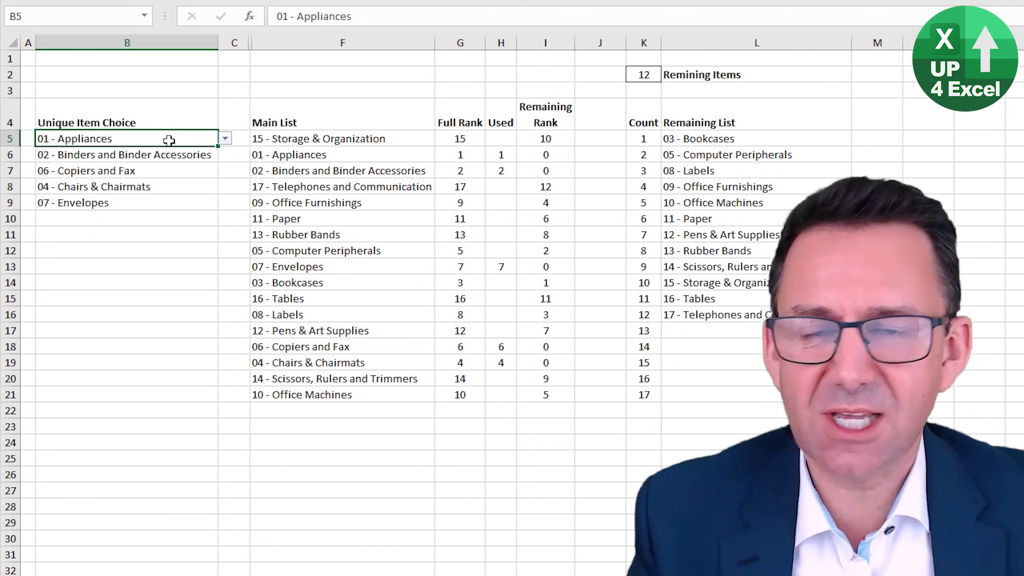
left_click(225, 140)
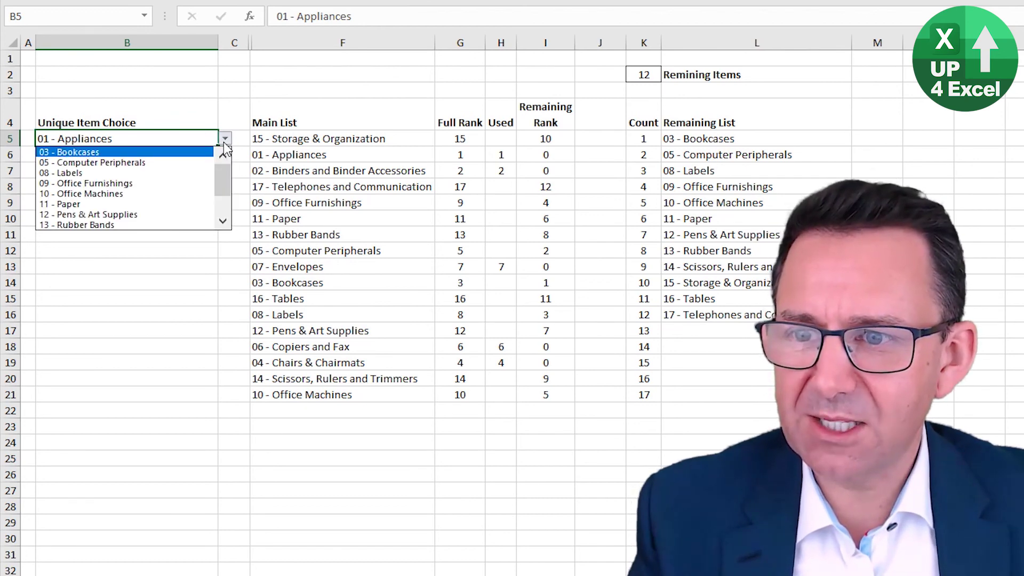
left_click(224, 144)
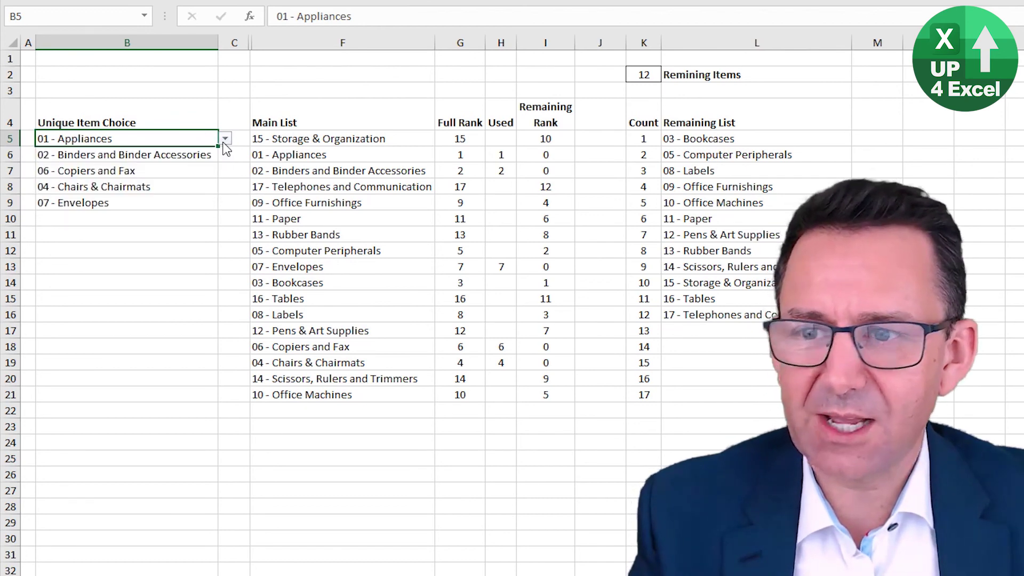
Choose 14 - Scissors, Rulers and Trimmers from B10's dropdown
left_click(154, 217)
left_click(225, 218)
scroll(221, 269, "down", 1)
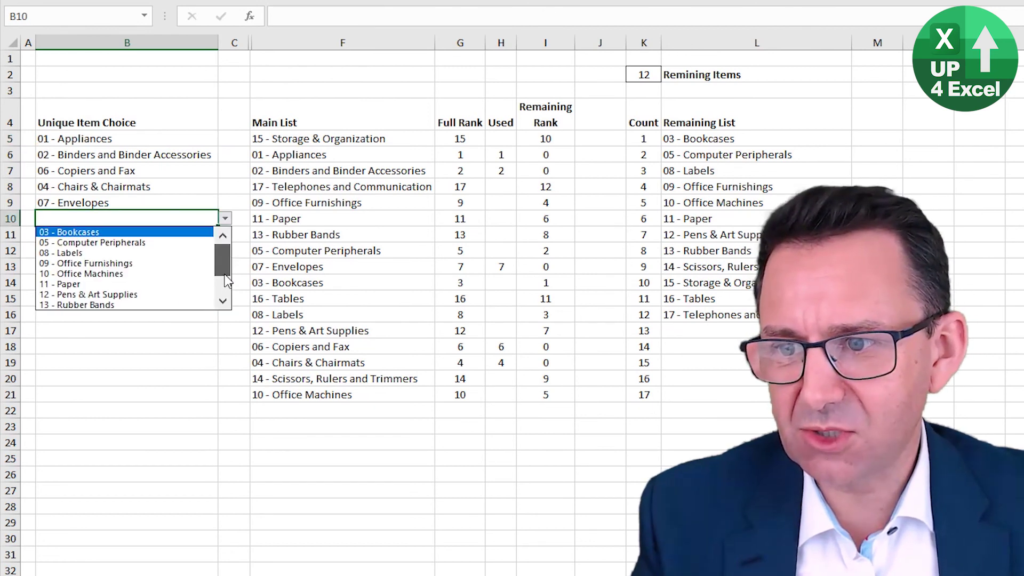
left_click(174, 285)
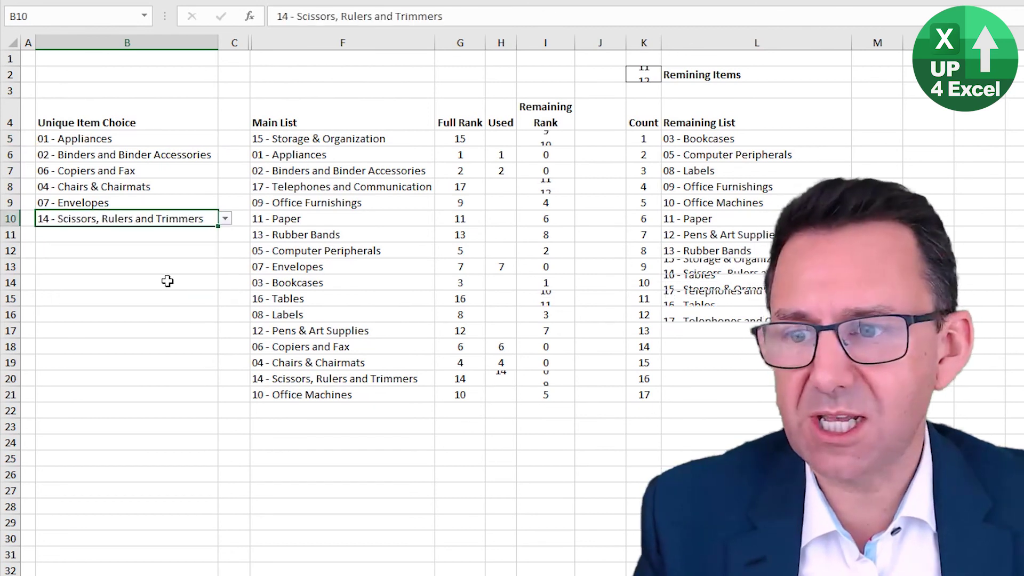
left_click(109, 160)
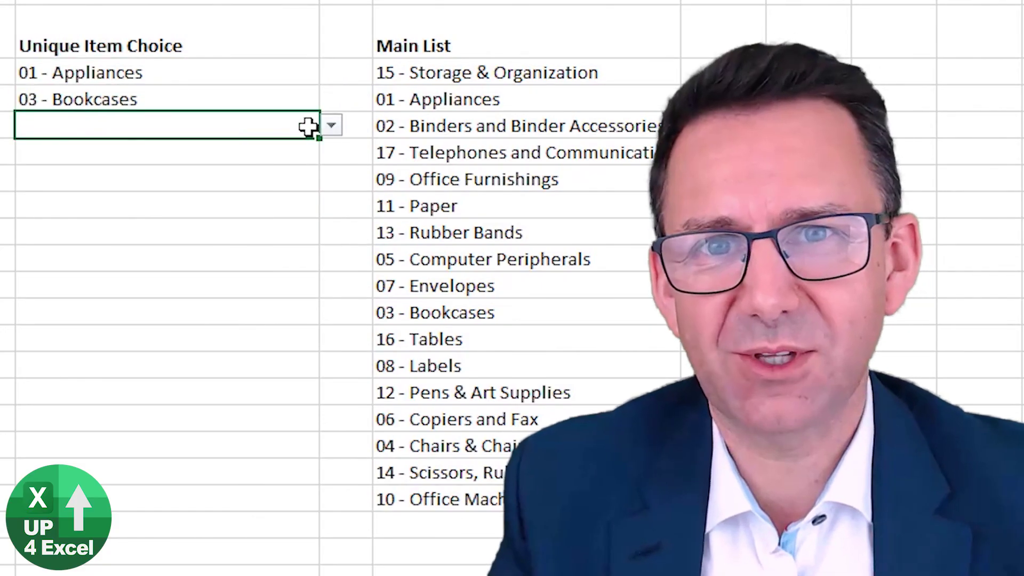
Fill choices 03 - Bookcases, 04 - Chairs & Chairmats, 09 - Office Furnishings, 07 - Envelopes, 12 - Pens & Art Supplies
left_click(331, 126)
left_click(258, 164)
left_click(331, 152)
left_click(257, 176)
left_click(331, 152)
left_click(245, 237)
left_click(246, 179)
left_click(331, 178)
left_click(229, 263)
left_click(229, 205)
left_click(331, 205)
left_click(228, 318)
left_click(331, 206)
left_click(213, 320)
Add 02 - Binders, 14 - Scissors, 15 - Storage, 17 - Telephones, 05 - Computer Peripherals
left_click(295, 235)
left_click(331, 232)
left_click(310, 255)
left_click(331, 258)
left_click(286, 385)
left_click(314, 285)
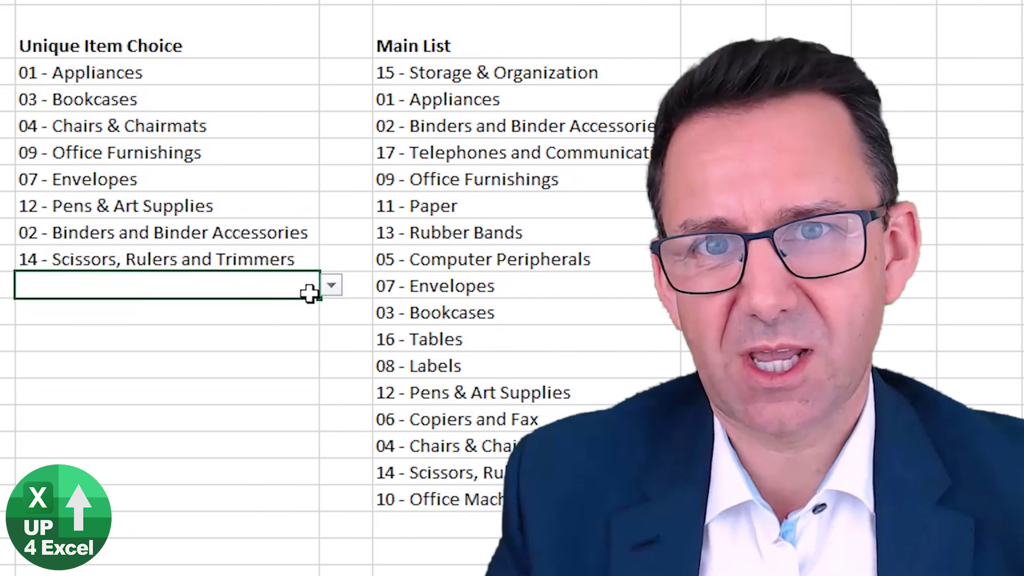
left_click(331, 285)
left_click(278, 406)
left_click(331, 312)
left_click(266, 391)
left_click(277, 339)
left_click(331, 338)
left_click(281, 358)
Finish with 11 - Paper, 10 - Office Machines, 08 - Labels, 13 - Rubber Bands, 06 - Copiers and Fax
left_click(281, 375)
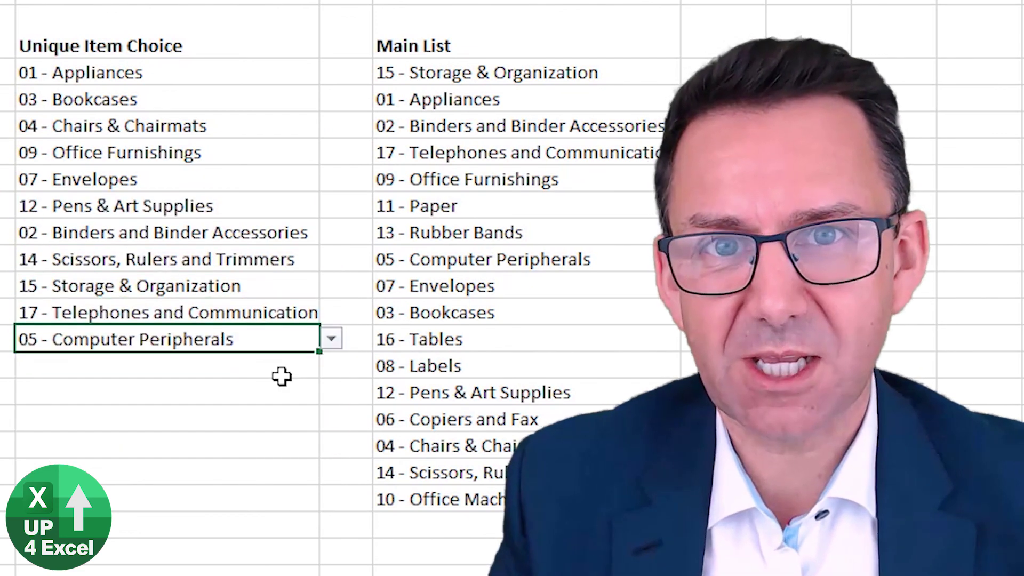
left_click(331, 365)
left_click(284, 395)
left_click(331, 392)
left_click(284, 416)
left_click(332, 418)
left_click(275, 457)
left_click(332, 445)
left_click(263, 491)
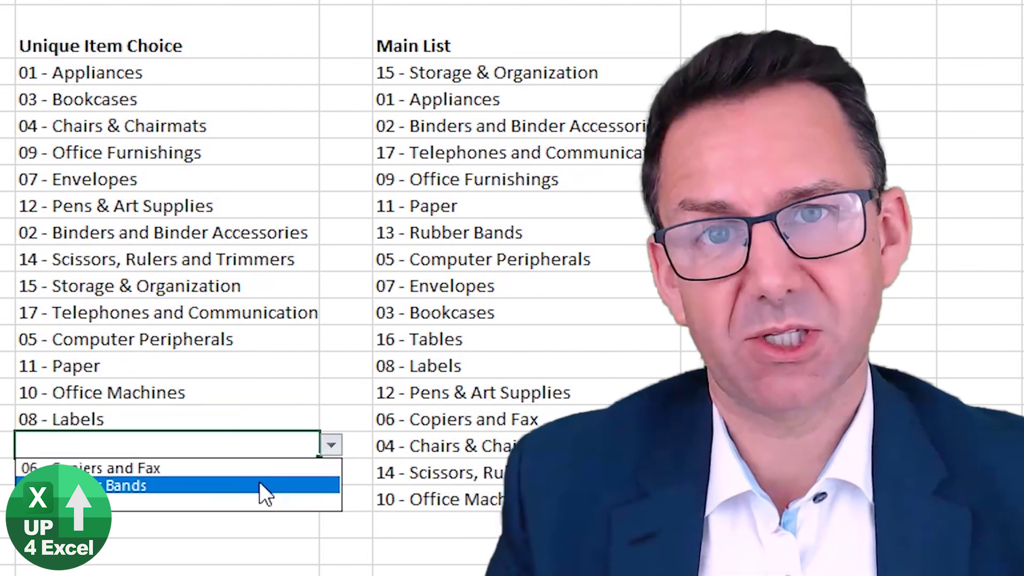
left_click(283, 472)
left_click(331, 472)
left_click(288, 496)
left_click(283, 498)
left_click(331, 499)
Switch to the Up4Excel channel's VIDEOS tab and scroll through the uploads
left_click(318, 394)
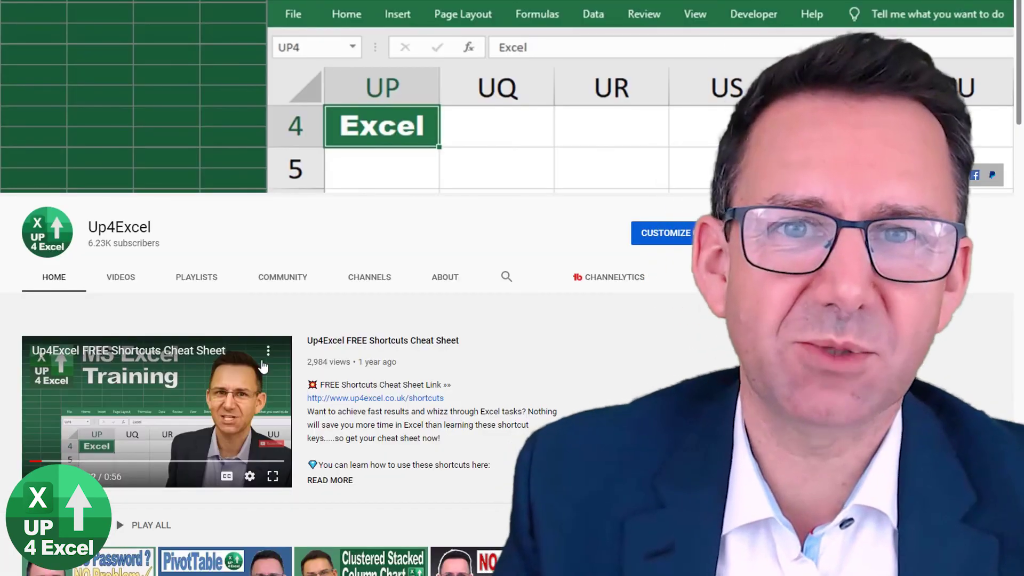
left_click(122, 279)
scroll(418, 325, "down", 10)
scroll(456, 372, "up", 10)
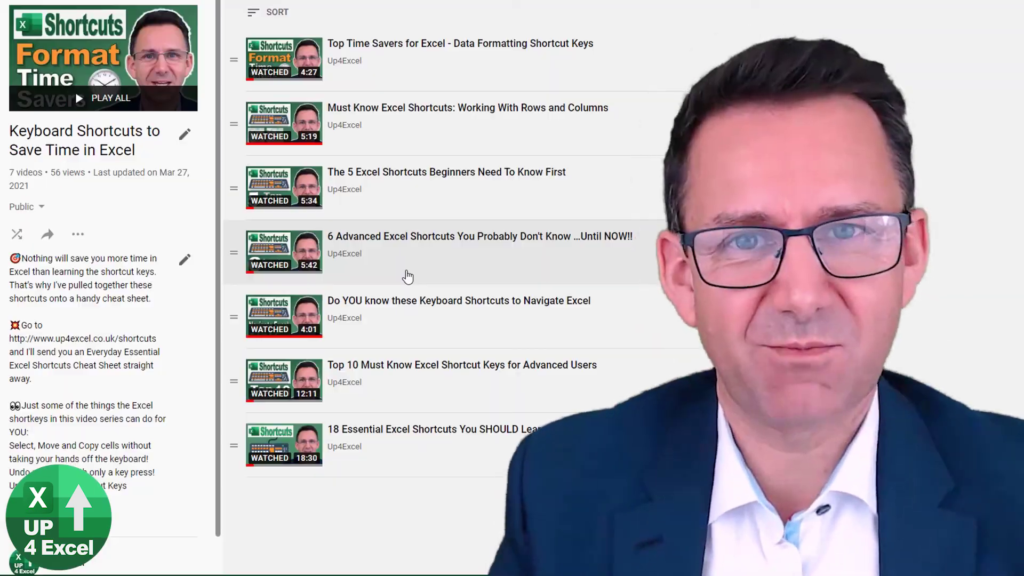